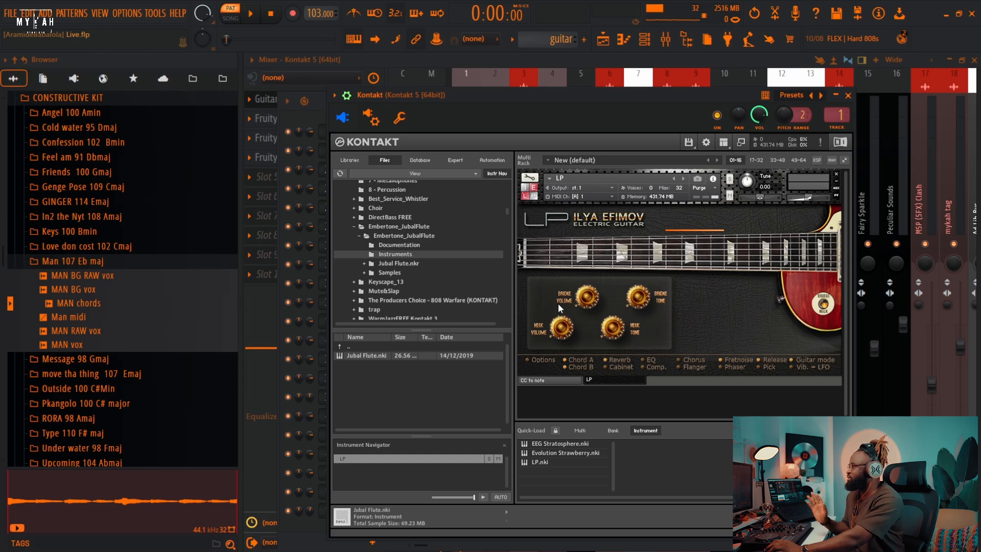
# Play the guitar pattern with the mixer shown and review the Guitar Rig 6 effect chain on the Kontakt insert.
pyautogui.click(666, 40)
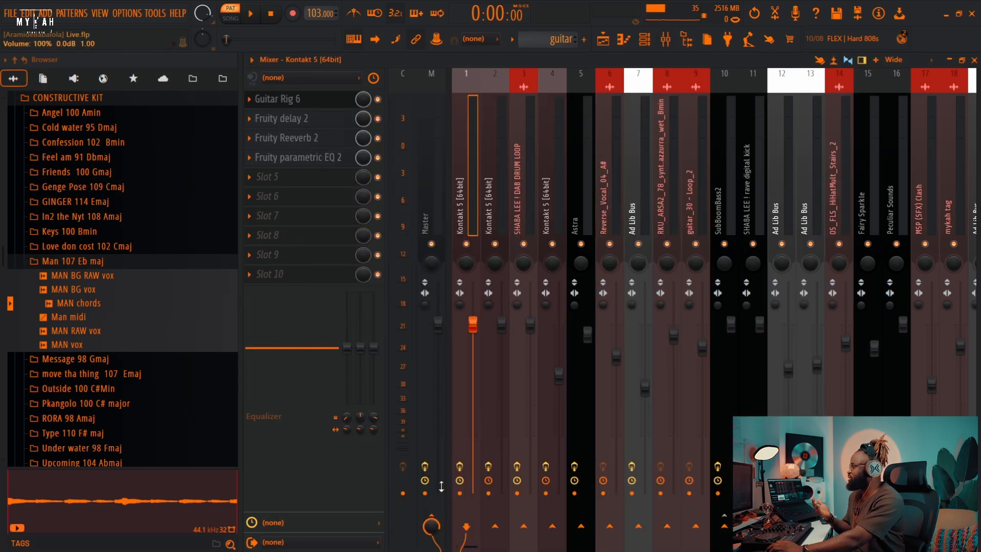
pyautogui.click(255, 15)
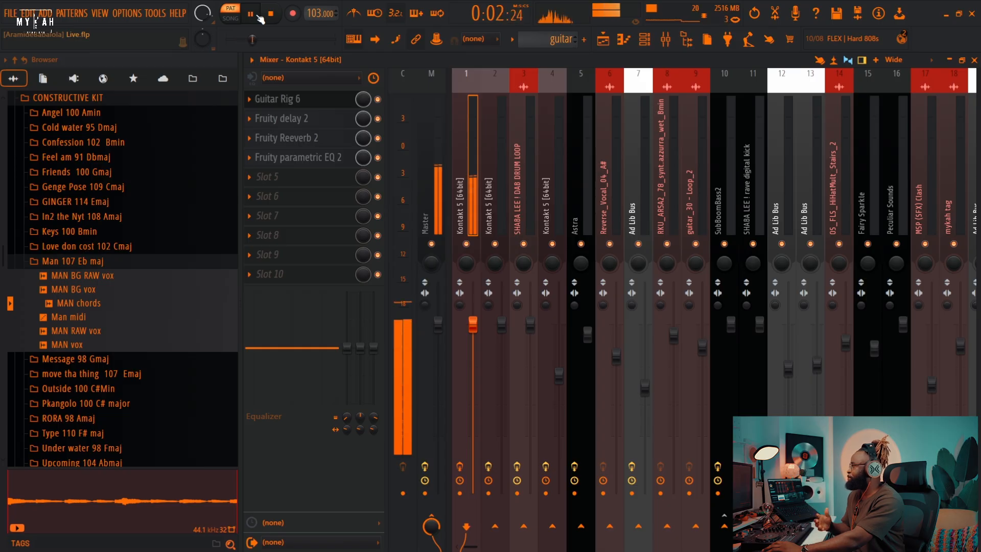
pyautogui.click(258, 16)
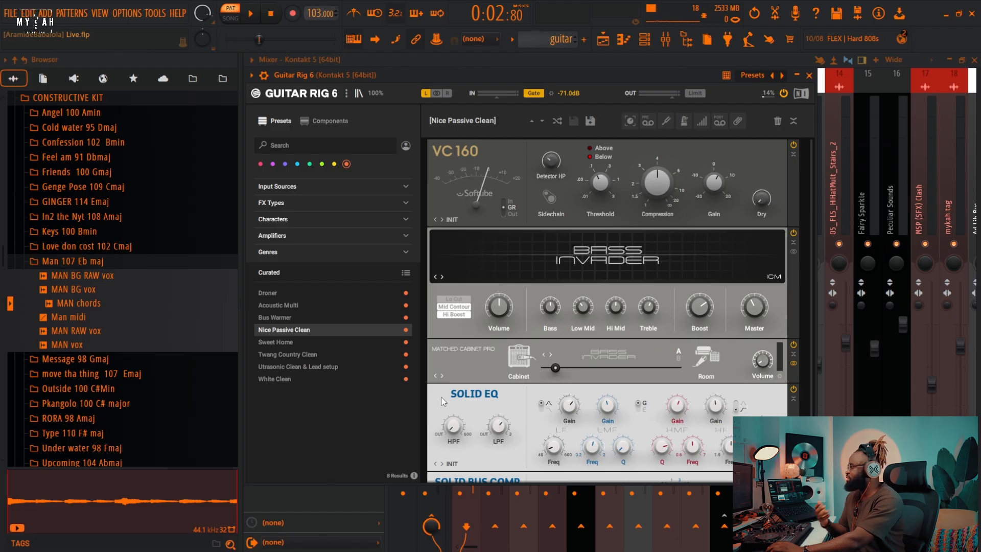
pyautogui.scroll(-5, 494, 429)
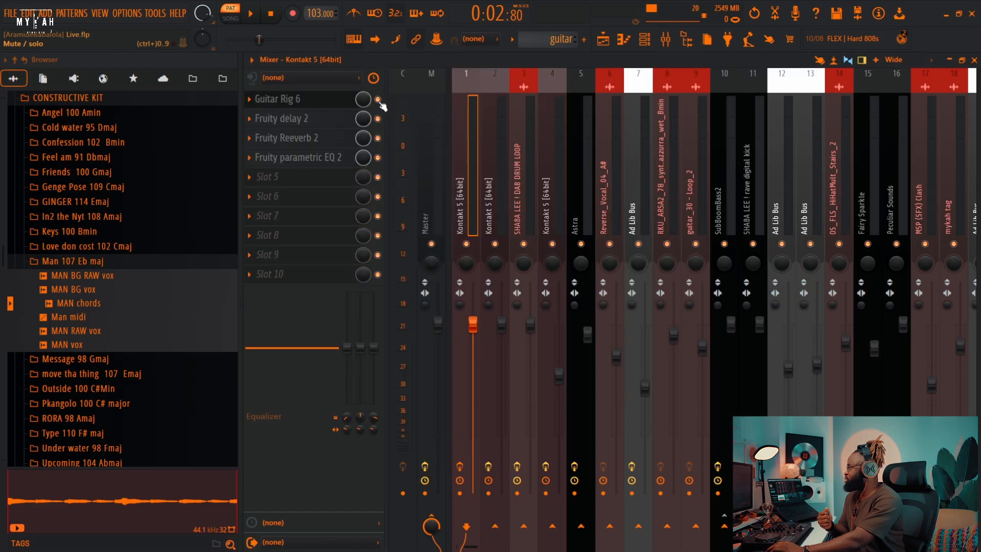
# Toggle the Guitar Rig 6 effect on the Kontakt insert while playing the guitar pattern to compare the sound.
pyautogui.click(378, 100)
pyautogui.click(251, 15)
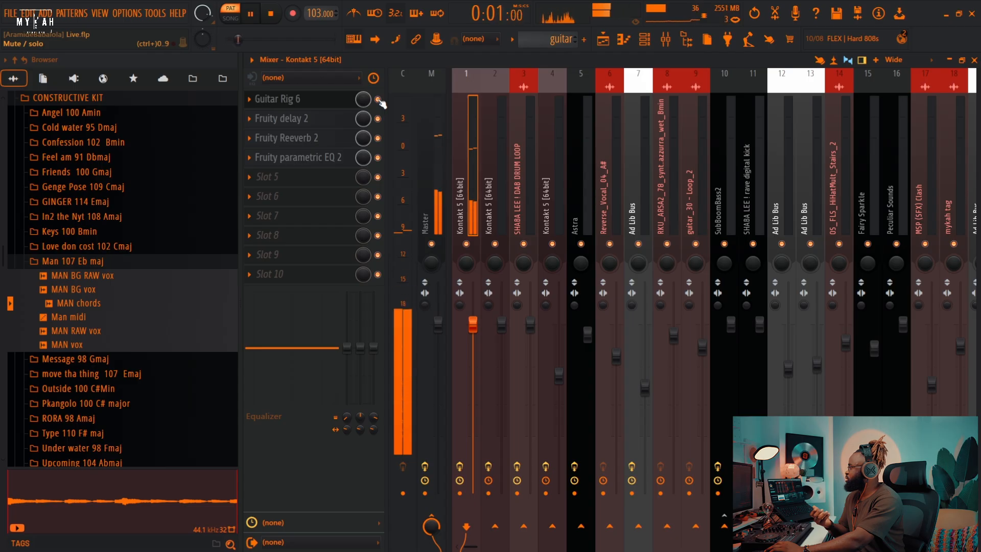
pyautogui.click(271, 15)
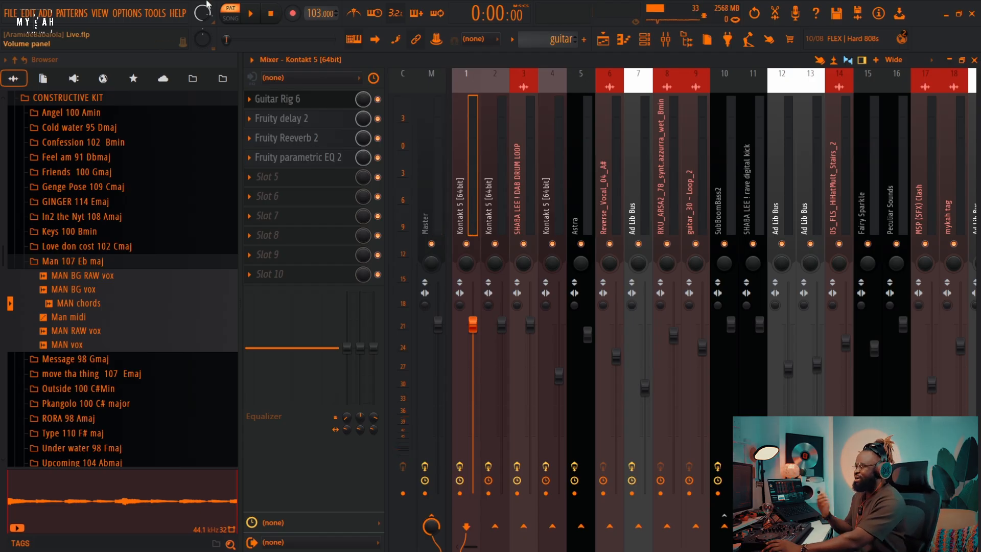
# Examine the settings of Fruity delay 2, Fruity Reeverb 2 and Fruity parametric EQ 2 on the Kontakt insert.
pyautogui.click(327, 122)
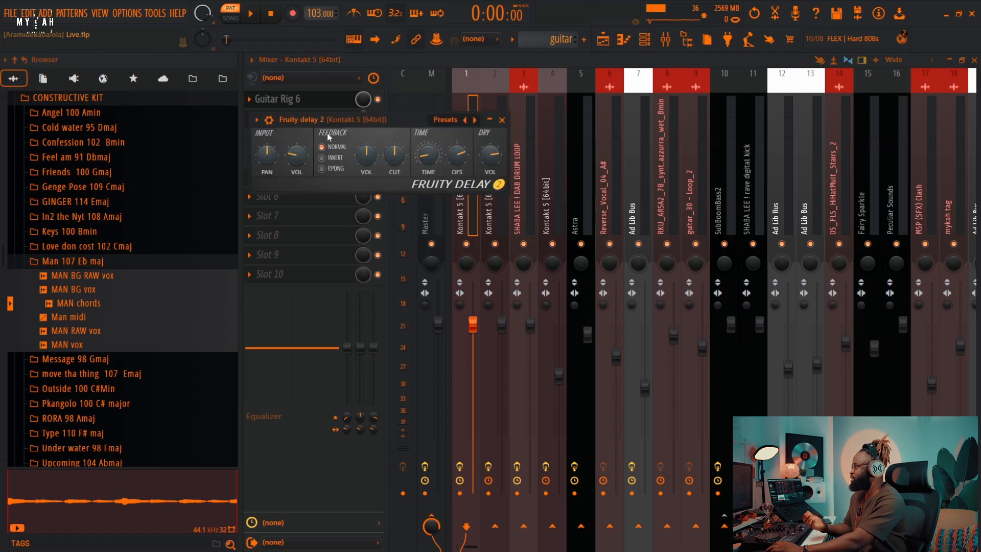
pyautogui.click(431, 65)
pyautogui.click(321, 138)
pyautogui.click(471, 63)
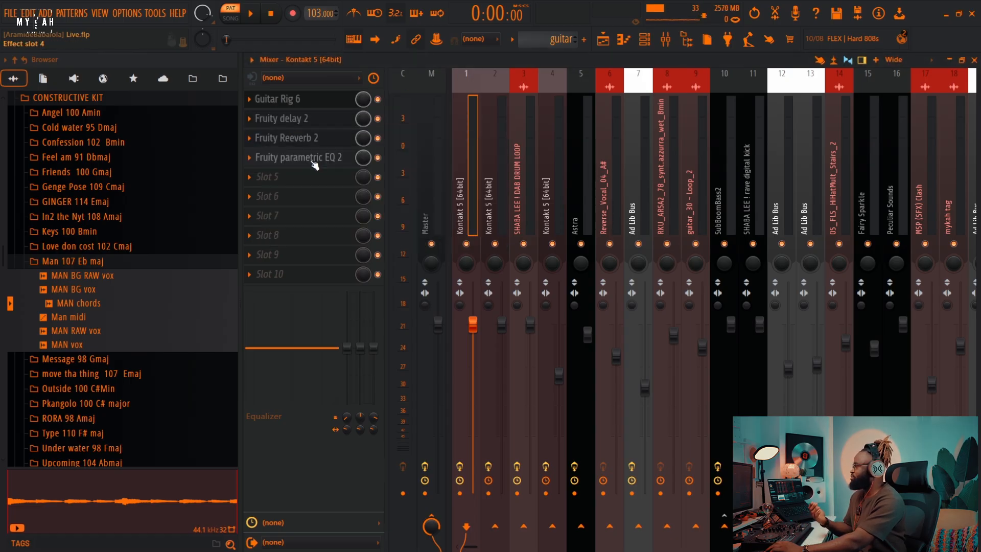
pyautogui.click(320, 161)
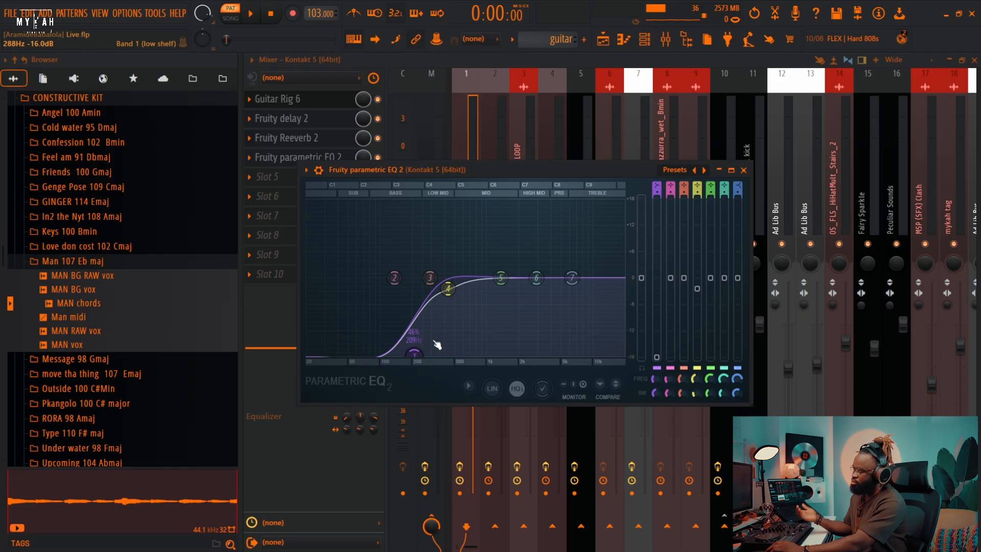
# Open the Kontakt channel's notes in the piano roll and listen to the guitar melody.
pyautogui.click(626, 40)
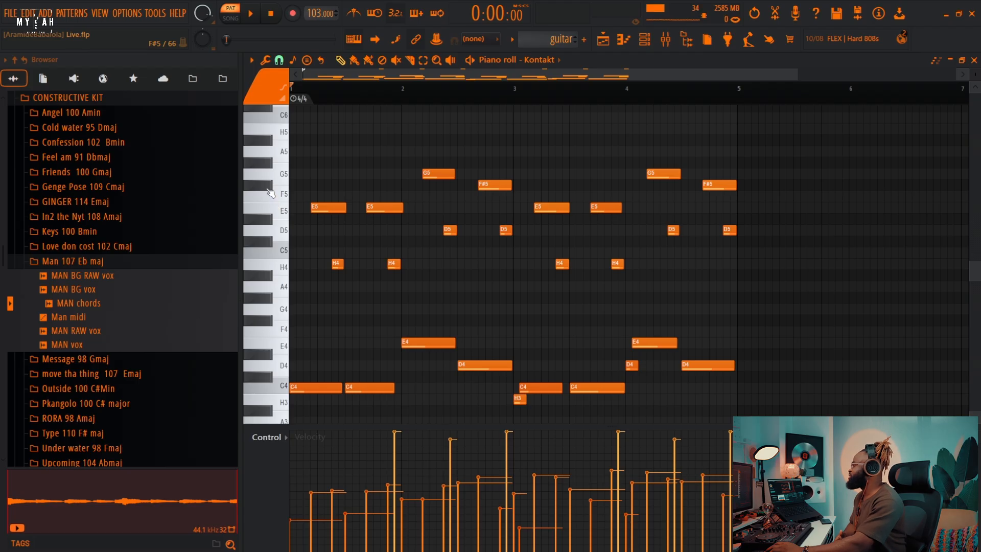
pyautogui.scroll(-3, 329, 390)
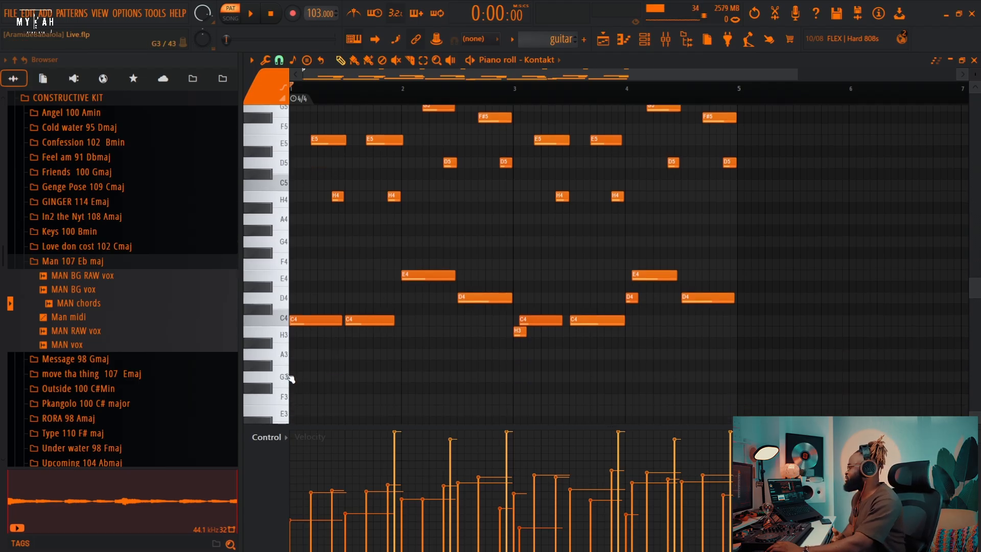
pyautogui.press('space')
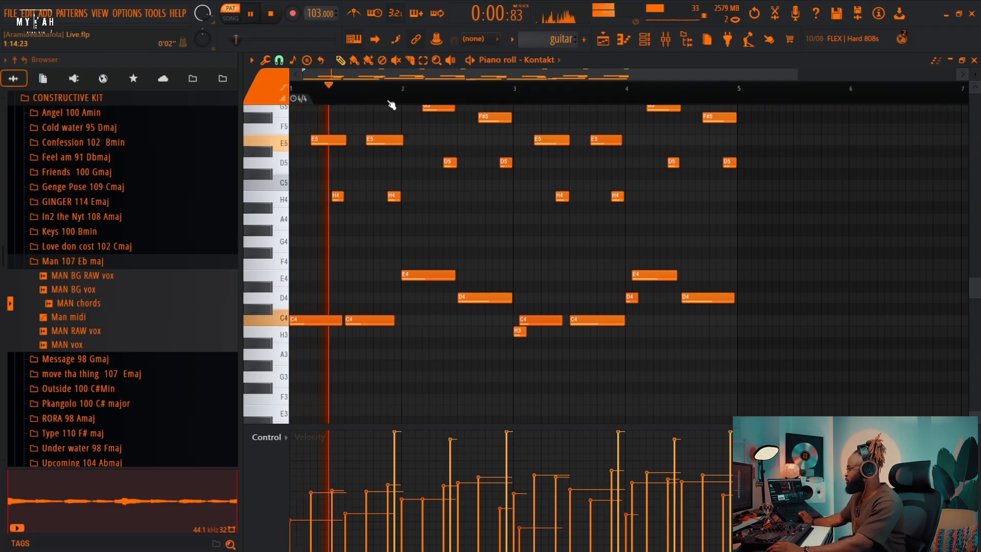
pyautogui.press('space')
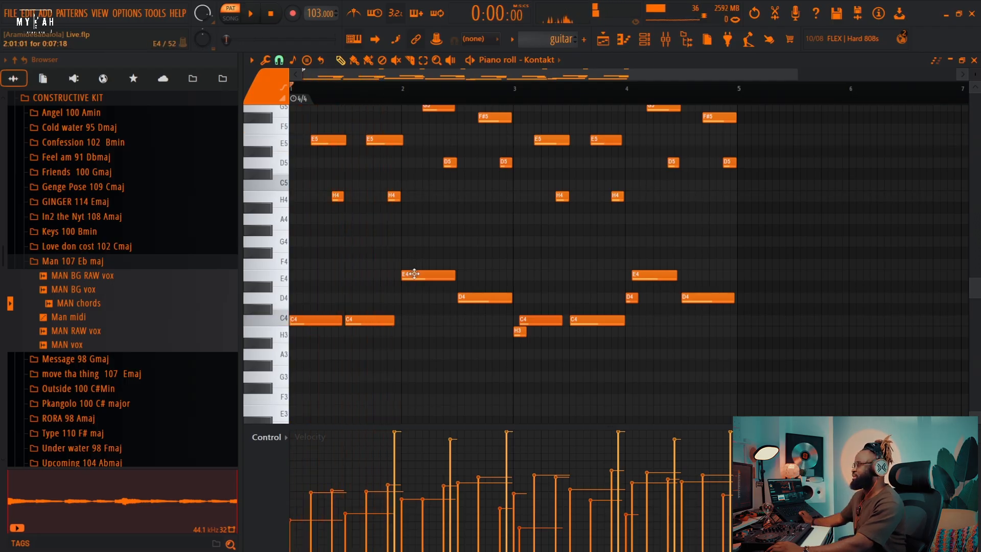
pyautogui.press('space')
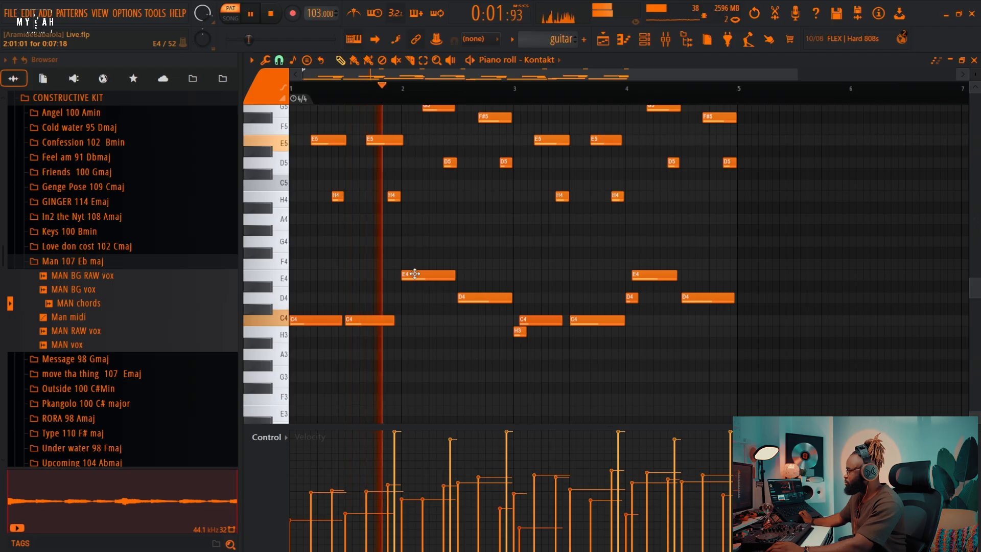
pyautogui.press('space')
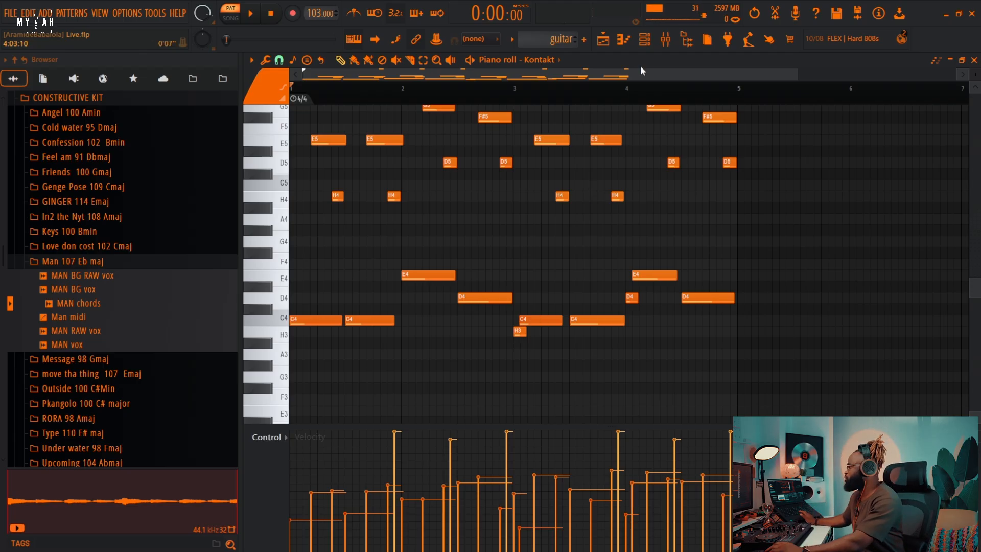
# Copy the guitar notes from the Kontakt channel and paste them into the FL Keys channel.
pyautogui.press('F6')
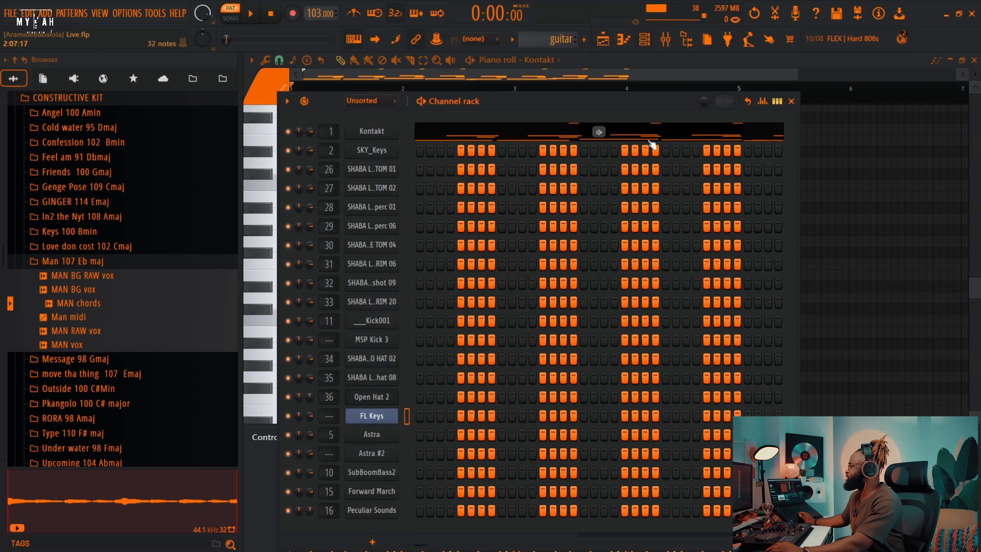
pyautogui.click(384, 415)
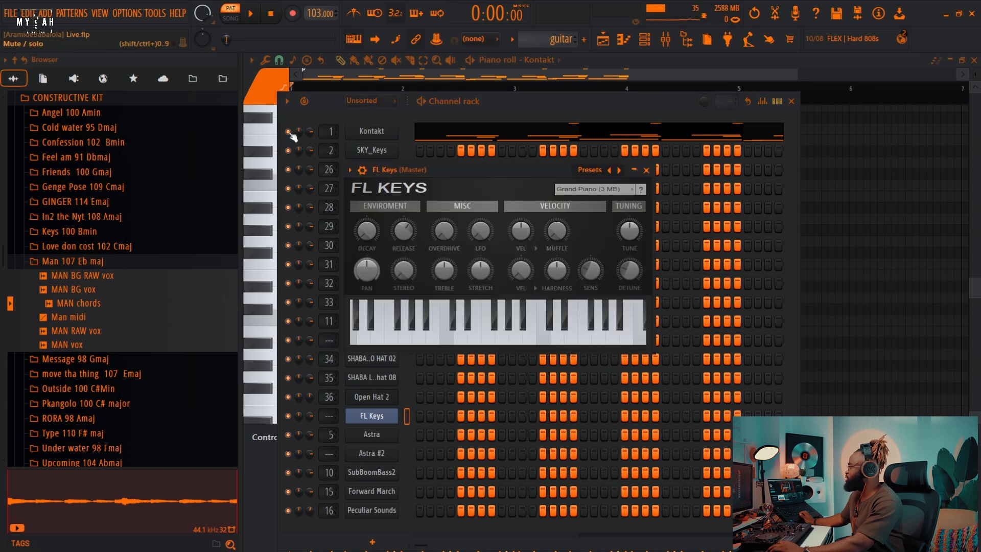
pyautogui.rightClick(370, 130)
pyautogui.click(541, 140)
pyautogui.rightClick(384, 418)
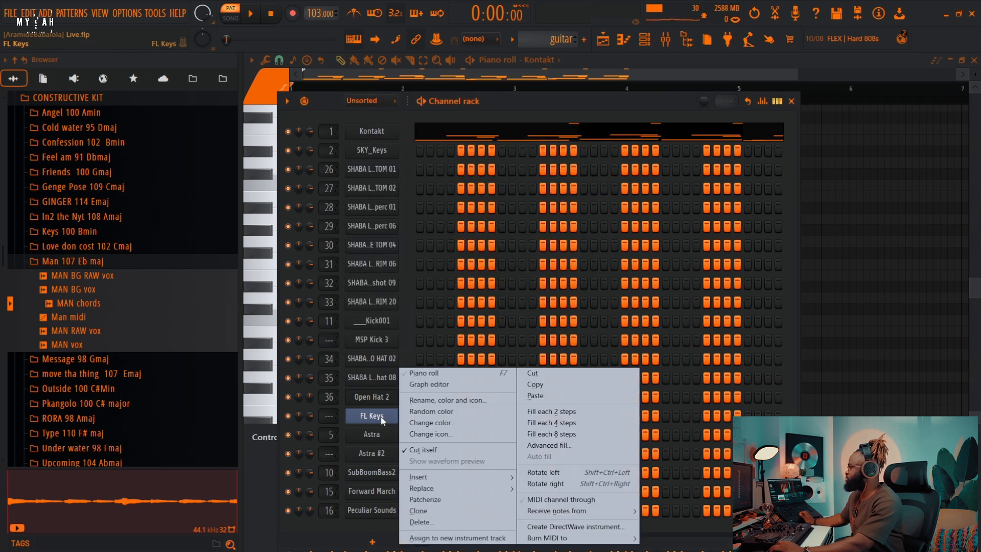
pyautogui.click(539, 397)
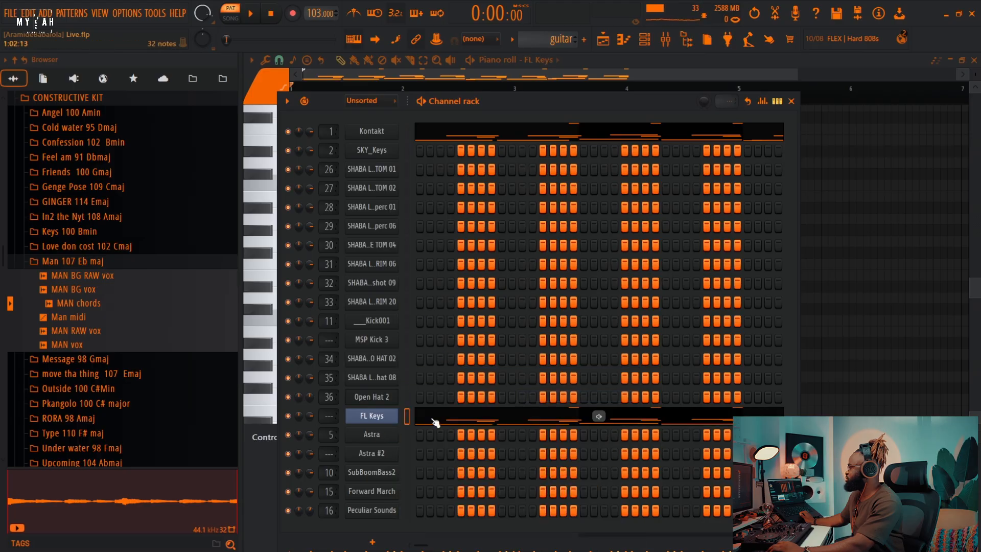
# Mute the Kontakt channel and play the pasted notes in the FL Keys piano roll.
pyautogui.click(288, 131)
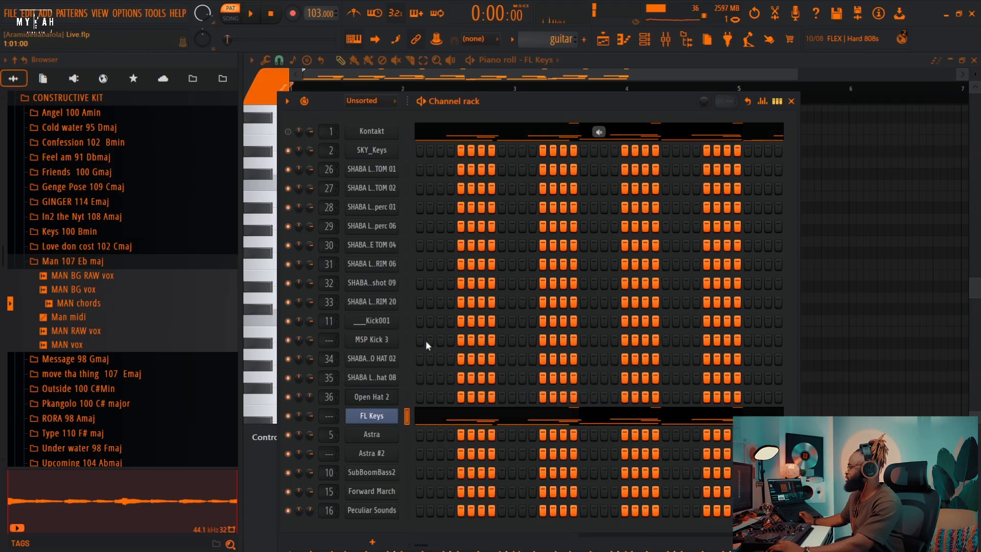
pyautogui.press('F9')
pyautogui.press('space')
pyautogui.click(434, 421)
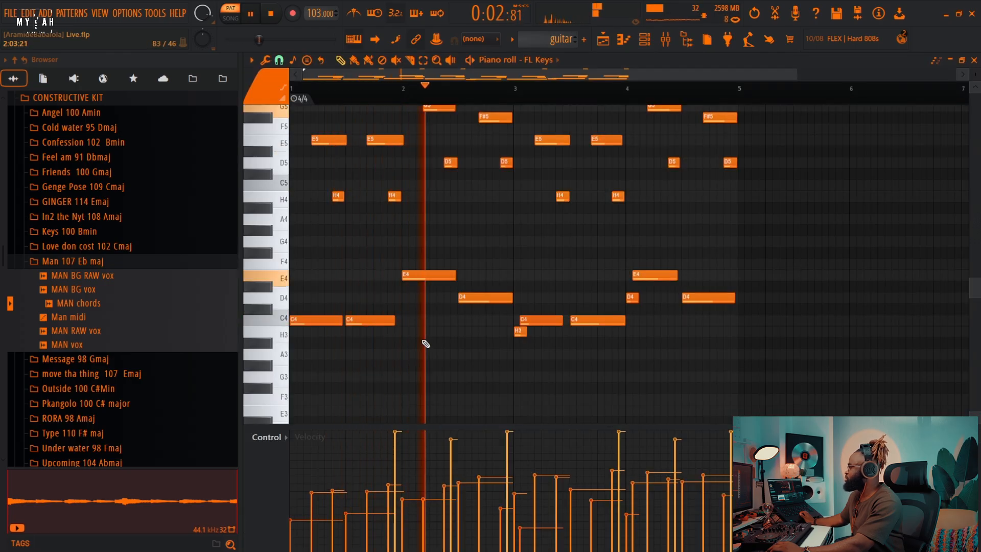
pyautogui.scroll(1, 432, 363)
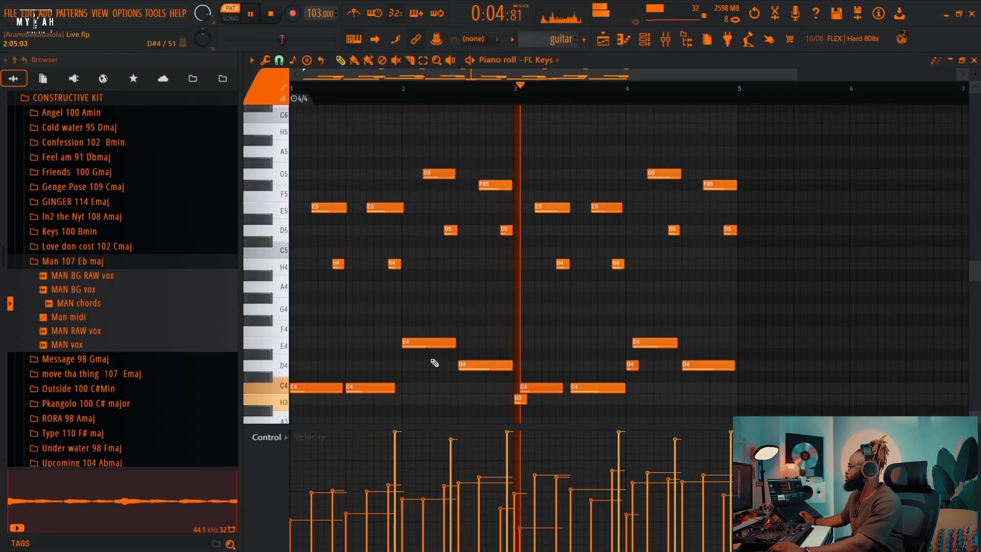
pyautogui.press('space')
pyautogui.scroll(-1, 432, 365)
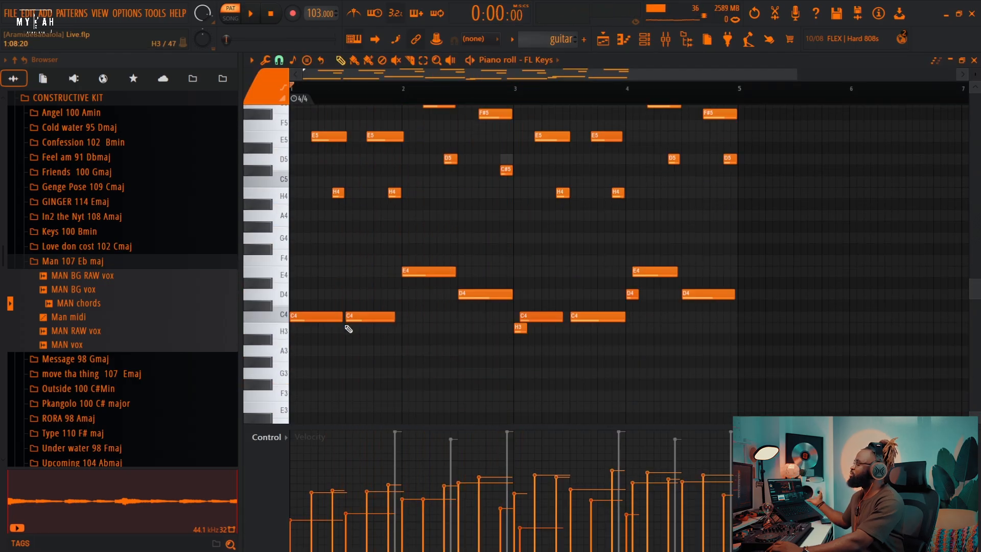
# Start the first chord of bar 1 with long H4 and E4 notes above the opening C4, removing the first E5 note.
pyautogui.click(292, 320)
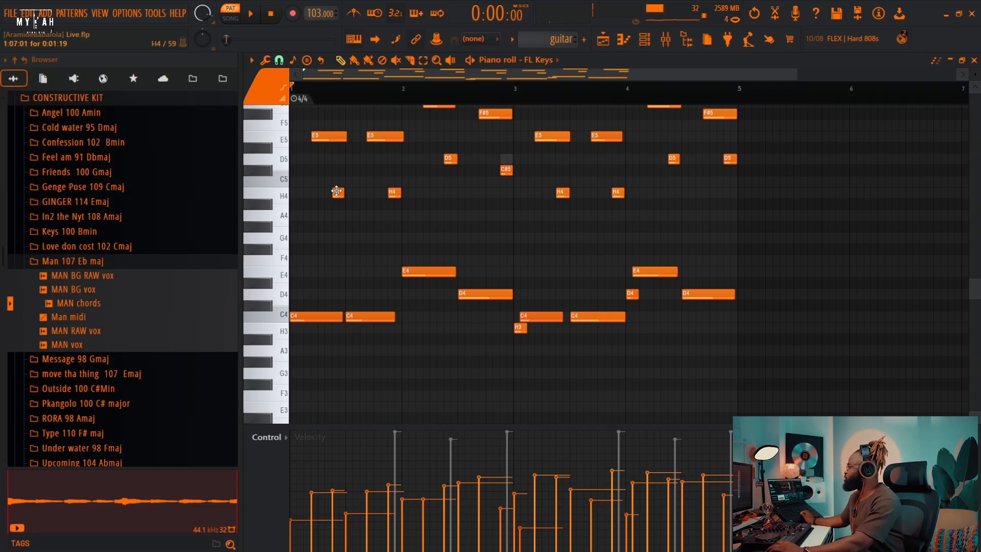
pyautogui.moveTo(337, 191); pyautogui.dragTo(296, 193)
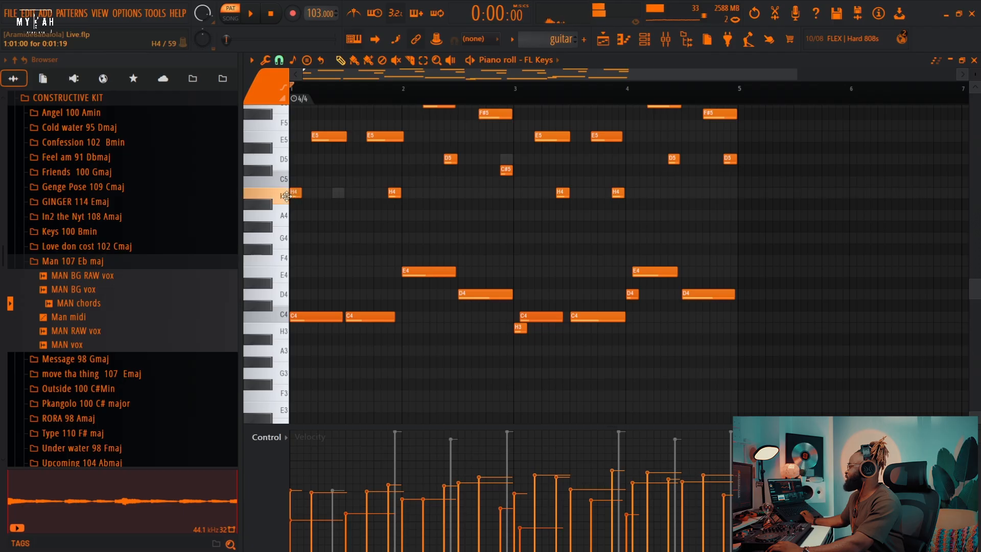
pyautogui.click(302, 139)
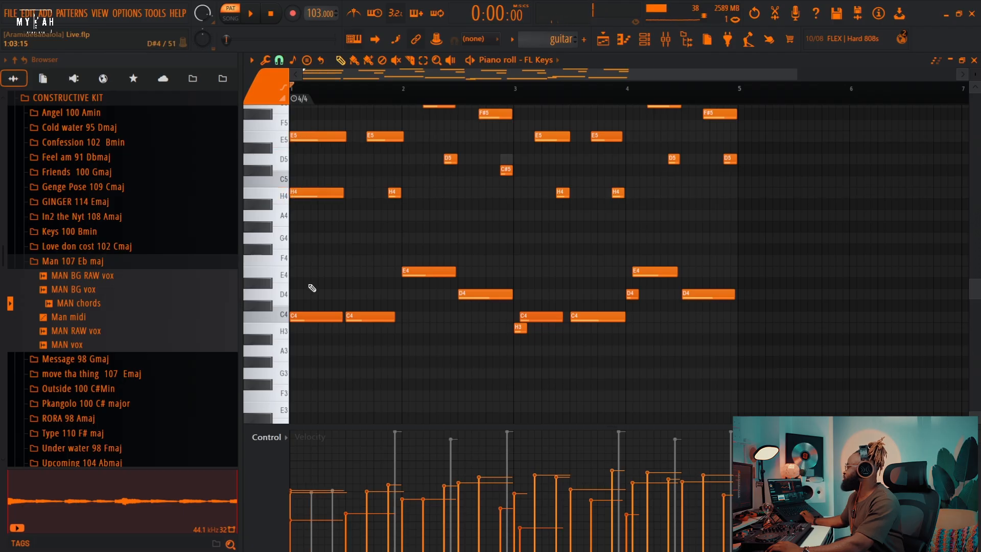
pyautogui.moveTo(303, 273); pyautogui.dragTo(295, 273)
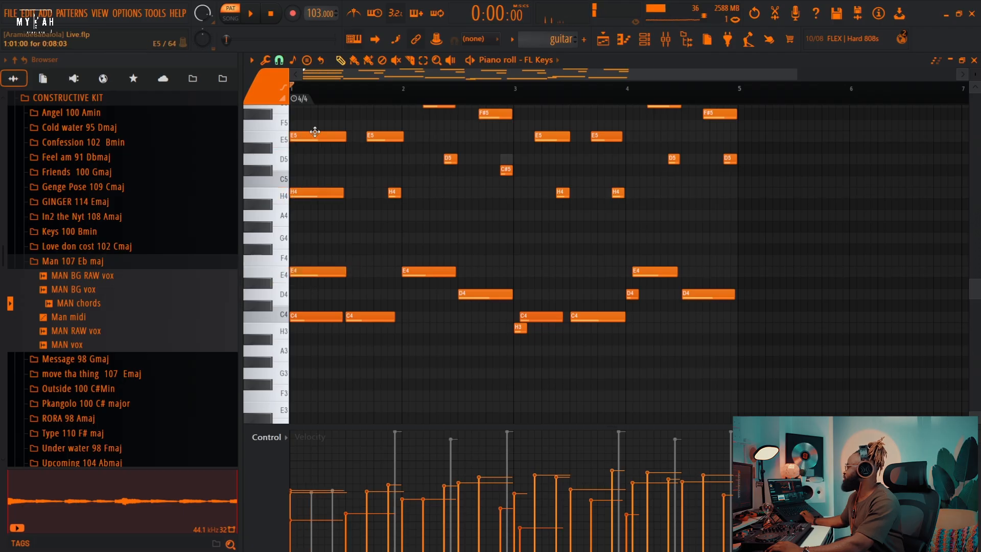
pyautogui.rightClick(314, 136)
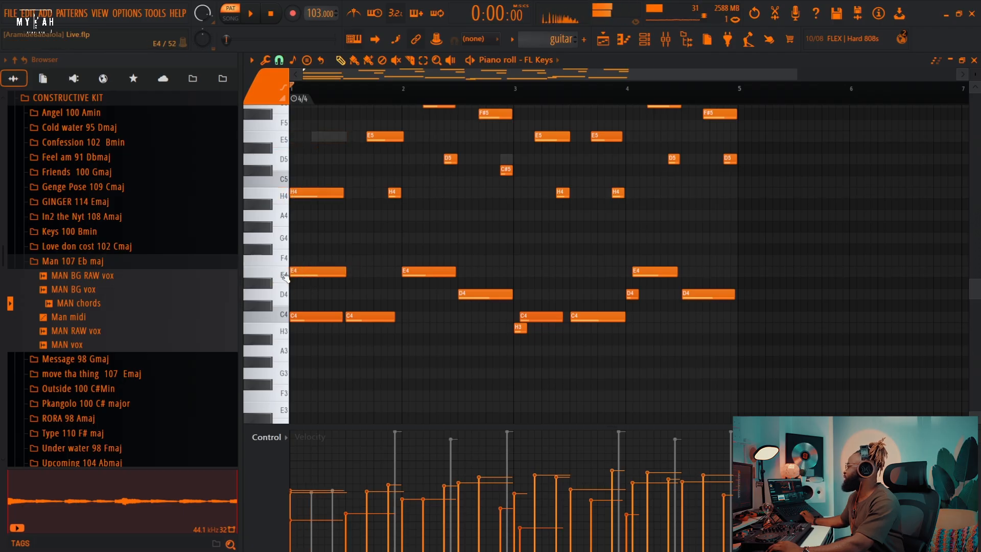
# Add a long G4 note to the first chord at the start of bar 1 and play the chord back.
pyautogui.click(287, 240)
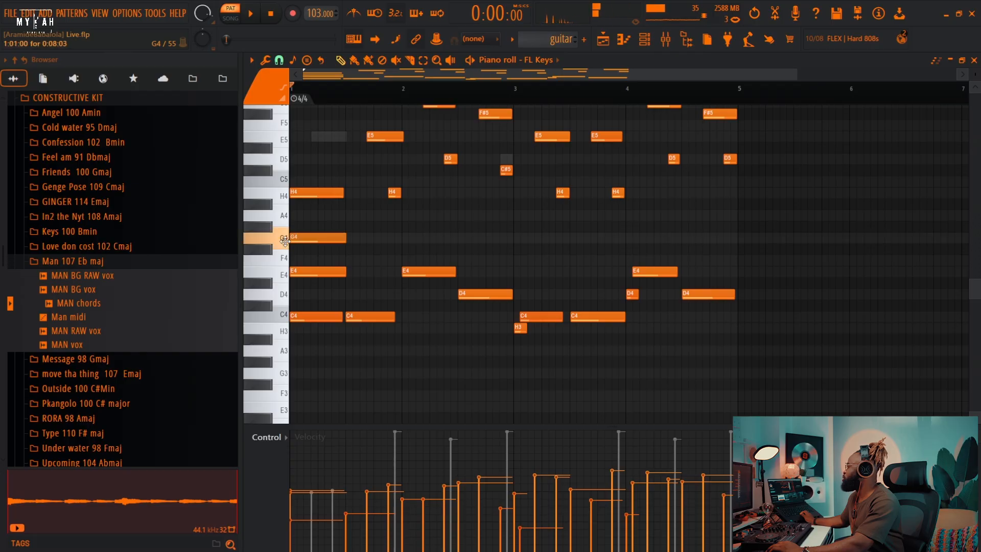
pyautogui.click(288, 198)
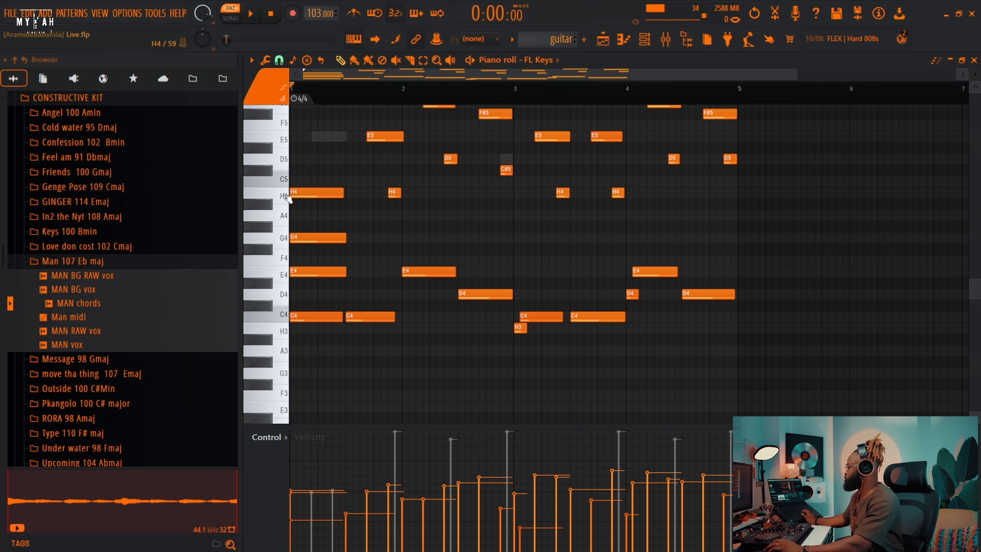
pyautogui.press('space')
pyautogui.press('space')
pyautogui.press('space')
pyautogui.press('space')
# Build a second chord halfway through bar 1 by adding H4, G4 and E4 over the C4, removing the short H4 and the E5.
pyautogui.click(351, 193)
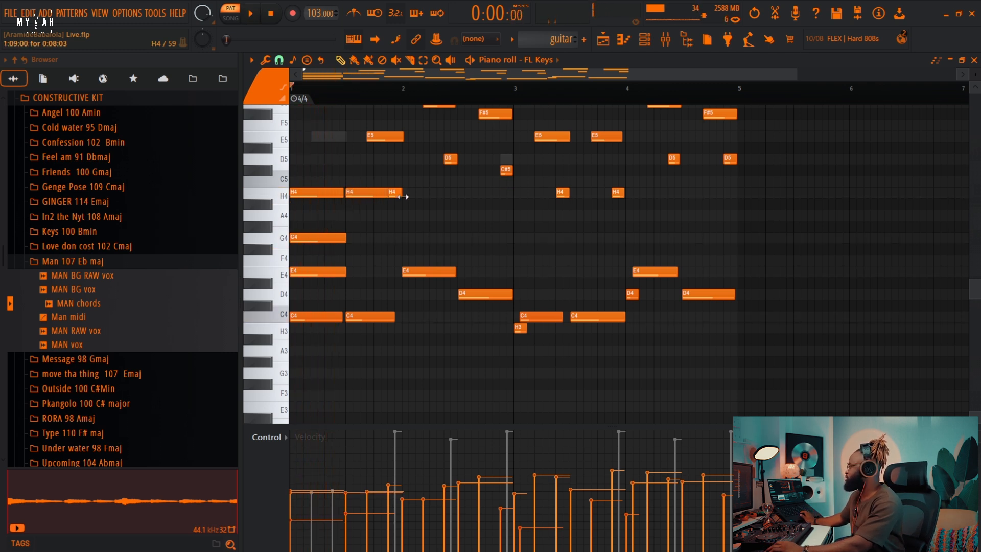
pyautogui.press('space')
pyautogui.press('space')
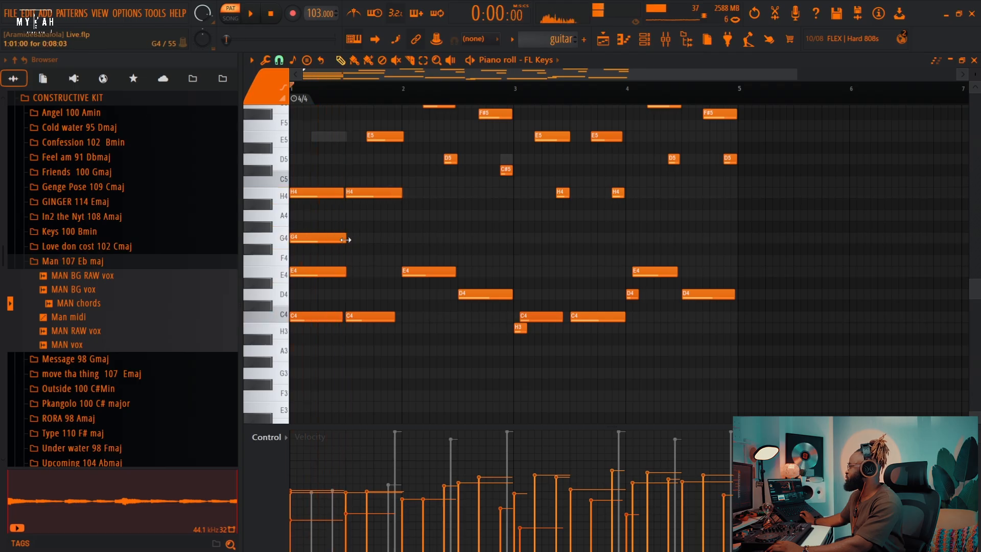
pyautogui.moveTo(344, 240); pyautogui.dragTo(342, 241)
pyautogui.click(353, 238)
pyautogui.press('space')
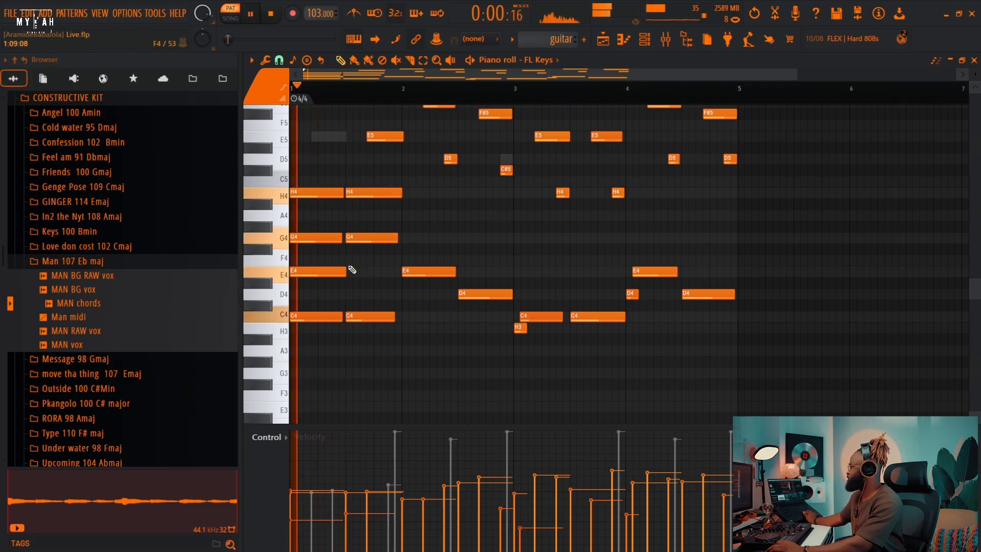
pyautogui.click(352, 272)
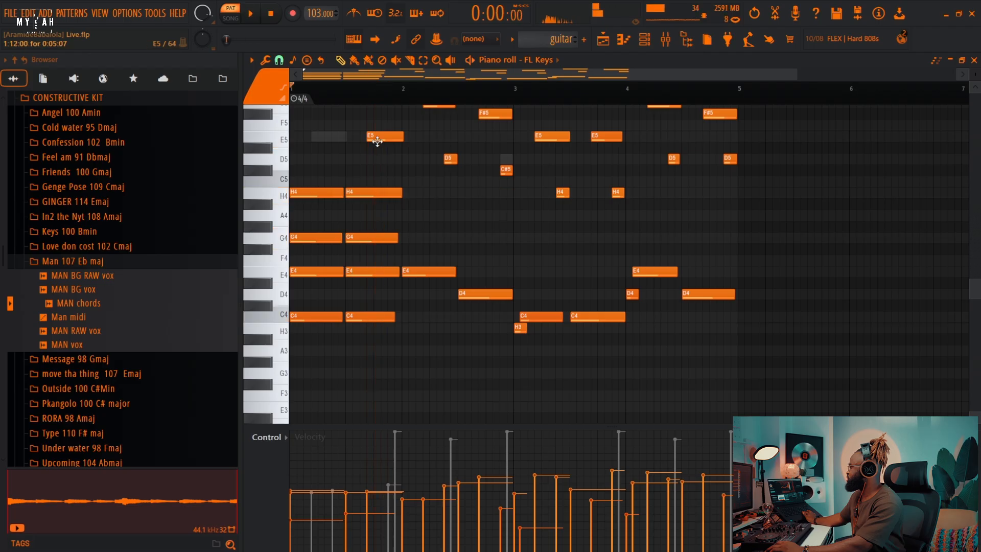
pyautogui.rightClick(383, 137)
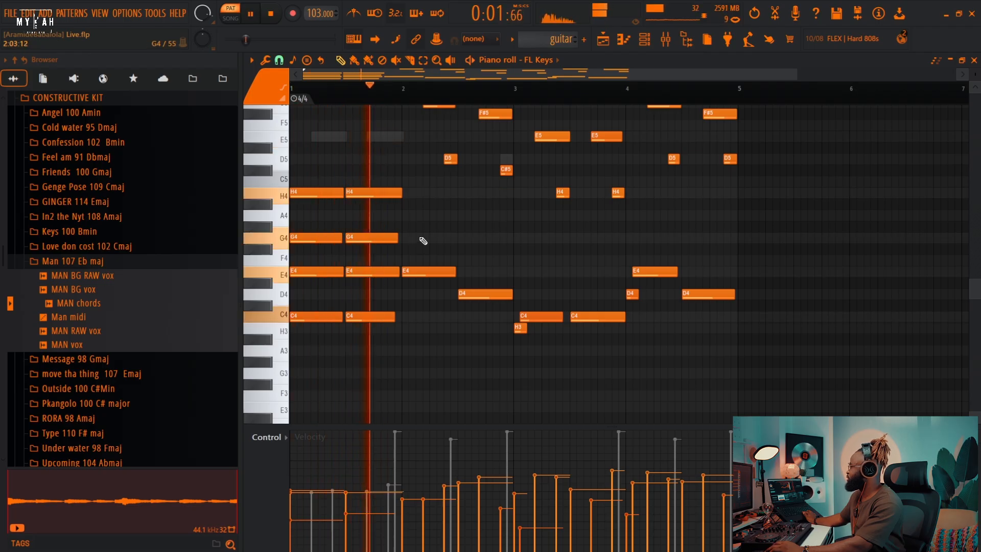
# Raise the E4 notes of both bar 1 chords an octave to E5 and play the new voicing.
pyautogui.scroll(3, 430, 240)
pyautogui.press('space')
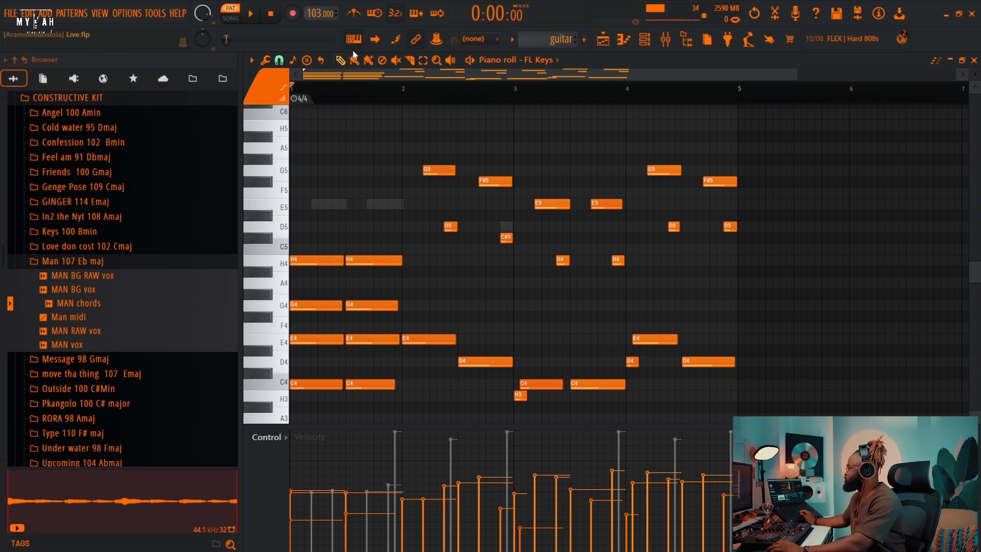
pyautogui.click(315, 343)
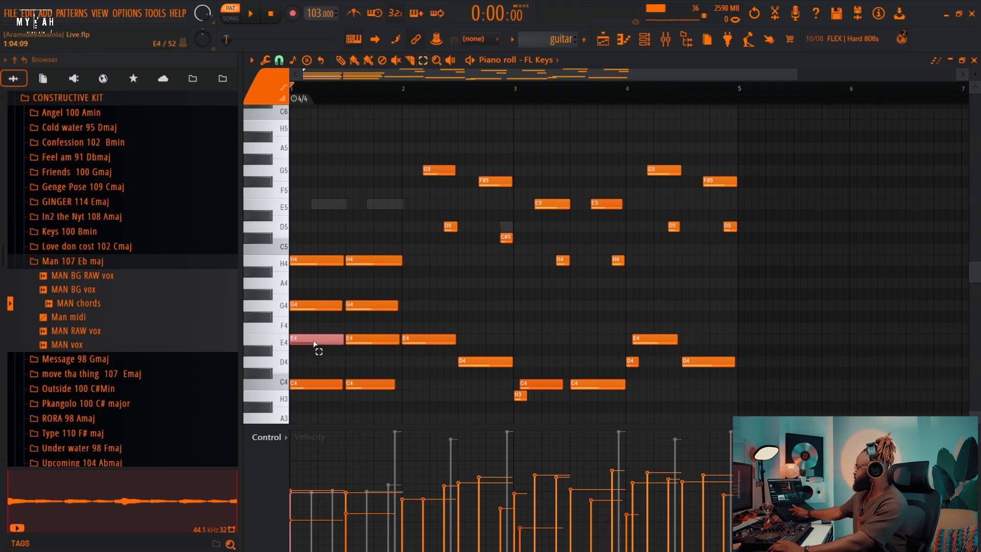
pyautogui.hotkey('ctrl', 'Up')
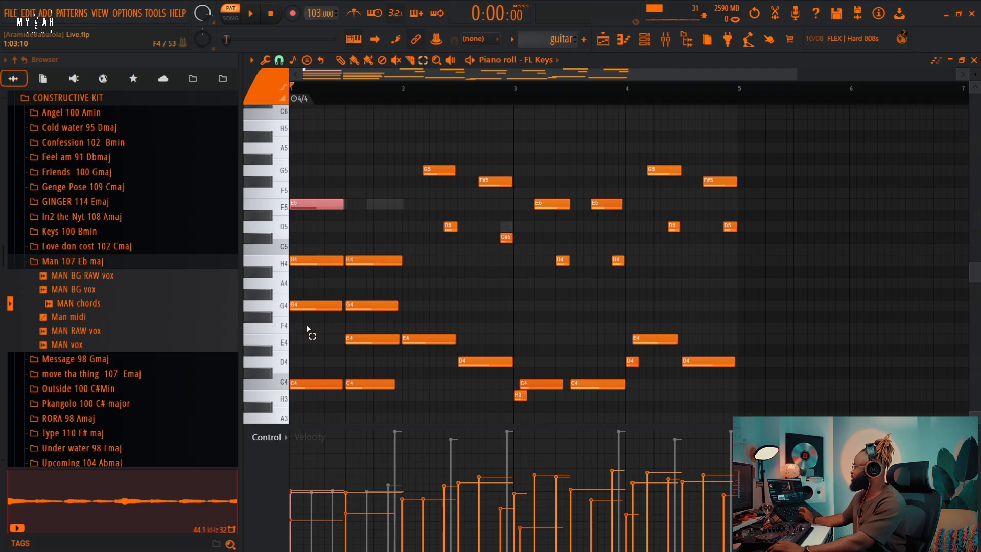
pyautogui.click(372, 341)
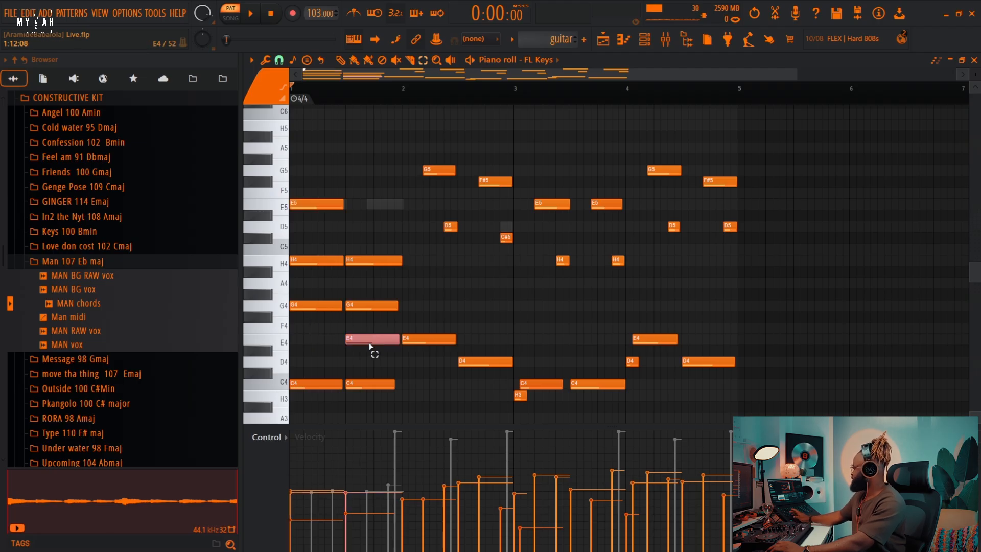
pyautogui.hotkey('ctrl', 'Up')
pyautogui.press('space')
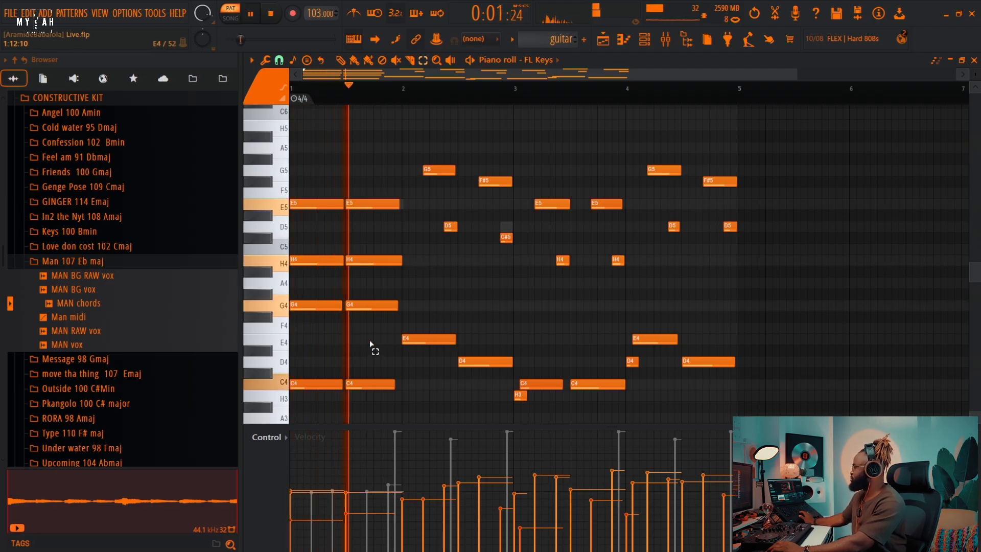
pyautogui.press('space')
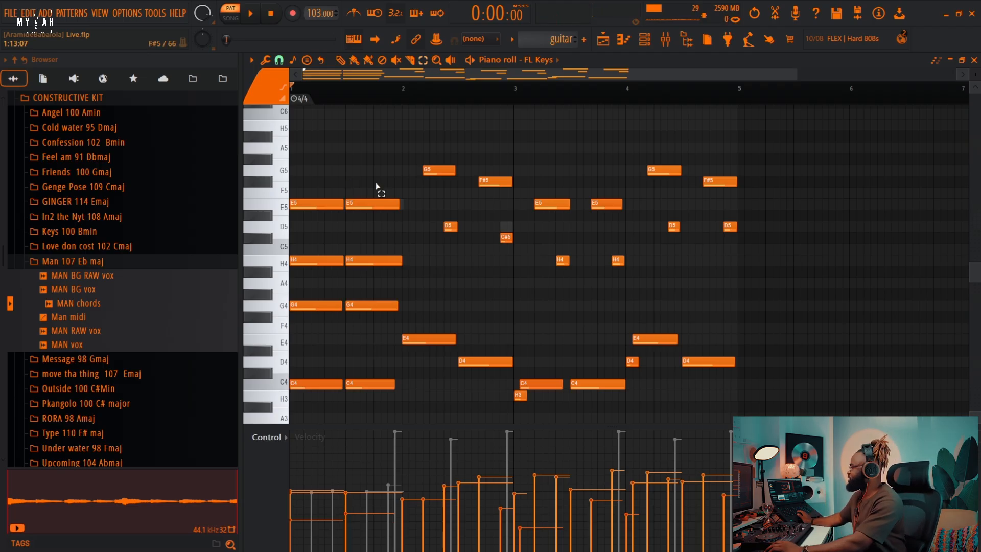
# Raise the G4 notes of both bar 1 chords an octave to G5 and play the spread voicing.
pyautogui.moveTo(305, 299); pyautogui.dragTo(390, 324)
pyautogui.hotkey('ctrl', 'Up')
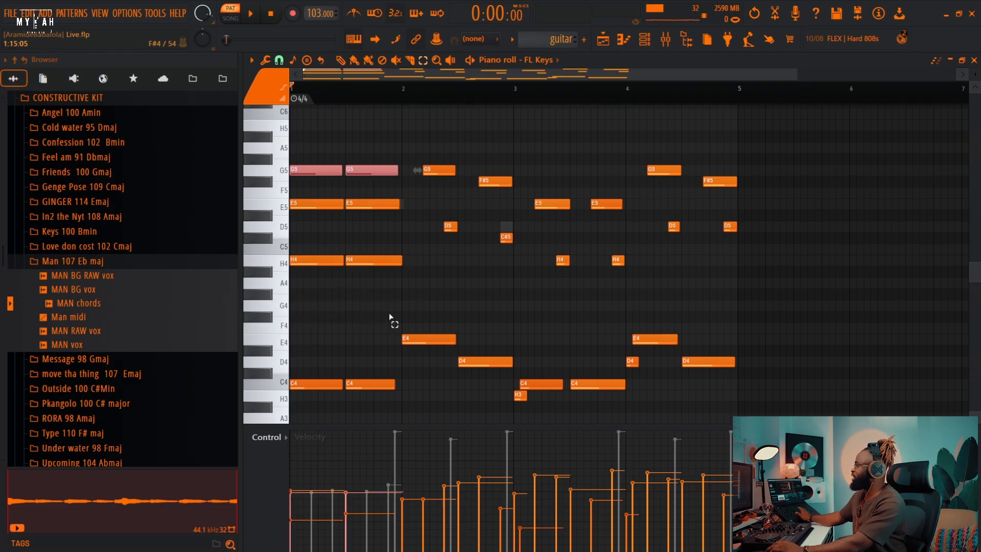
pyautogui.press('space')
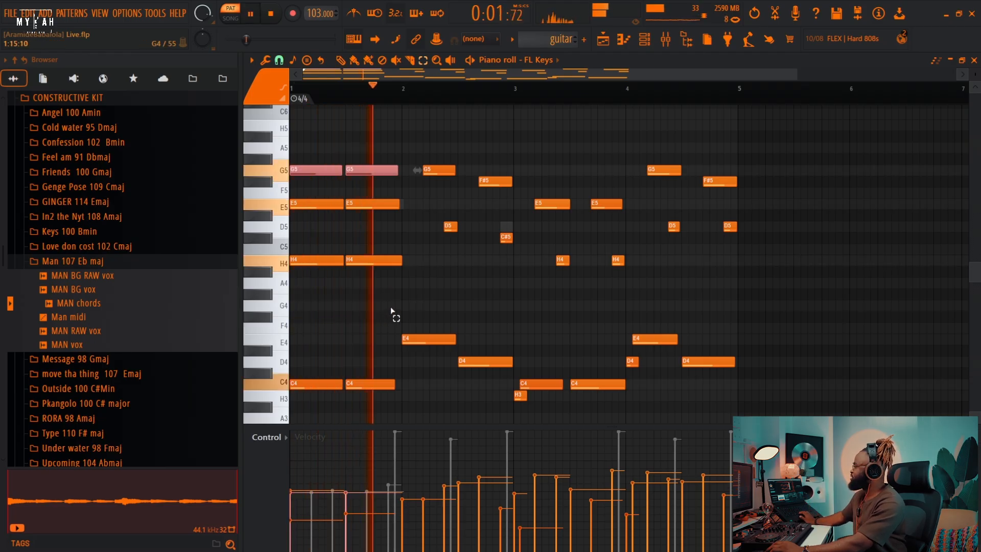
pyautogui.press('space')
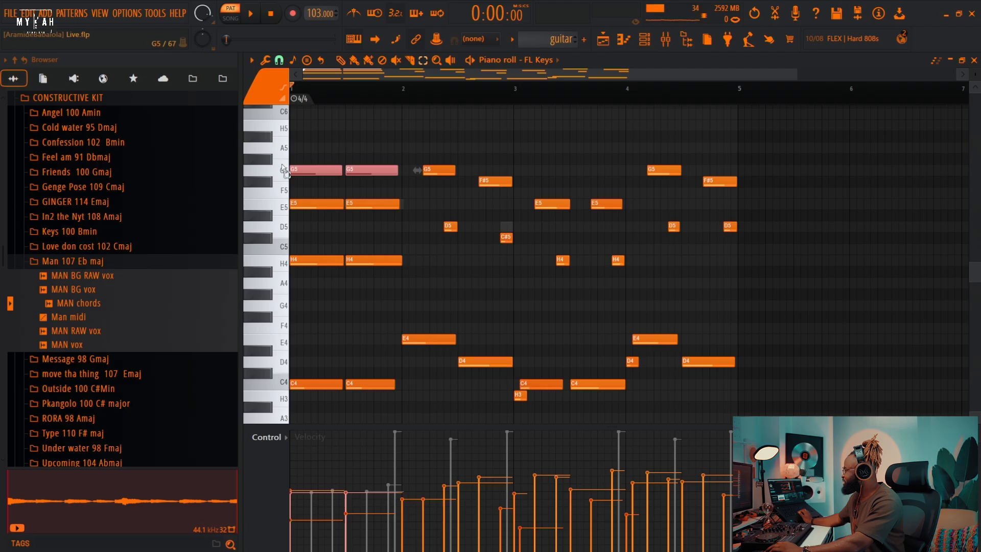
# Lower the G5 and E5 notes of both bar 1 chords an octave and play the close voicing.
pyautogui.moveTo(300, 132); pyautogui.dragTo(388, 217)
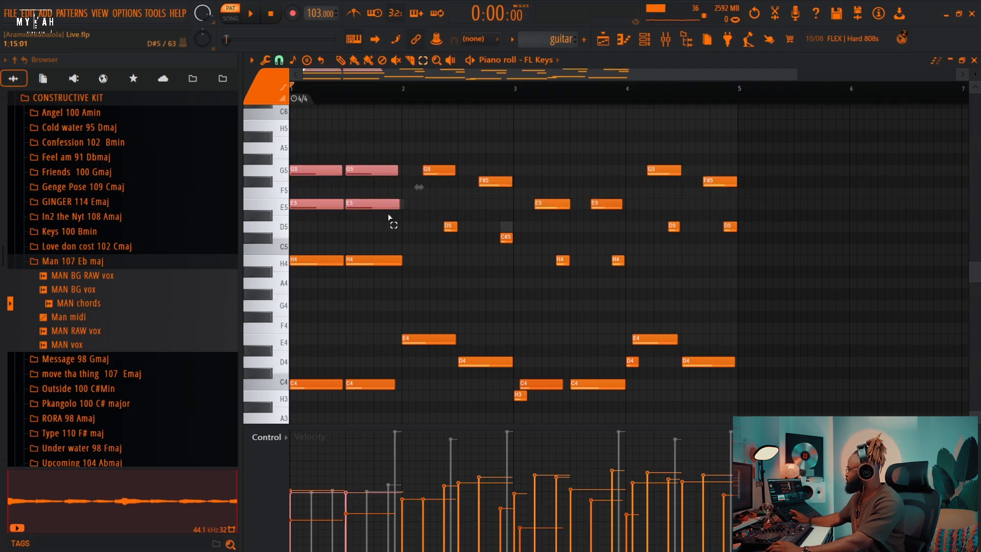
pyautogui.hotkey('ctrl', 'Down')
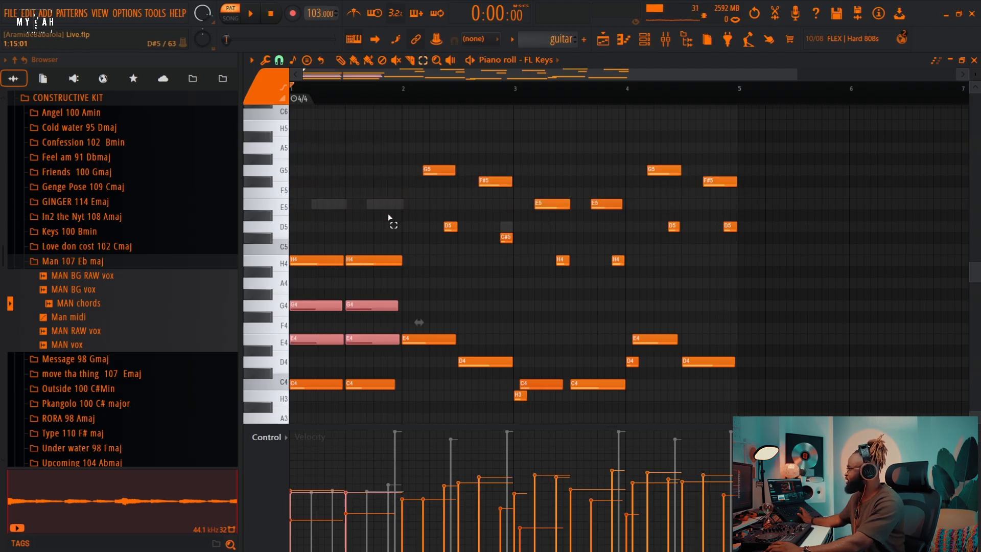
pyautogui.press('space')
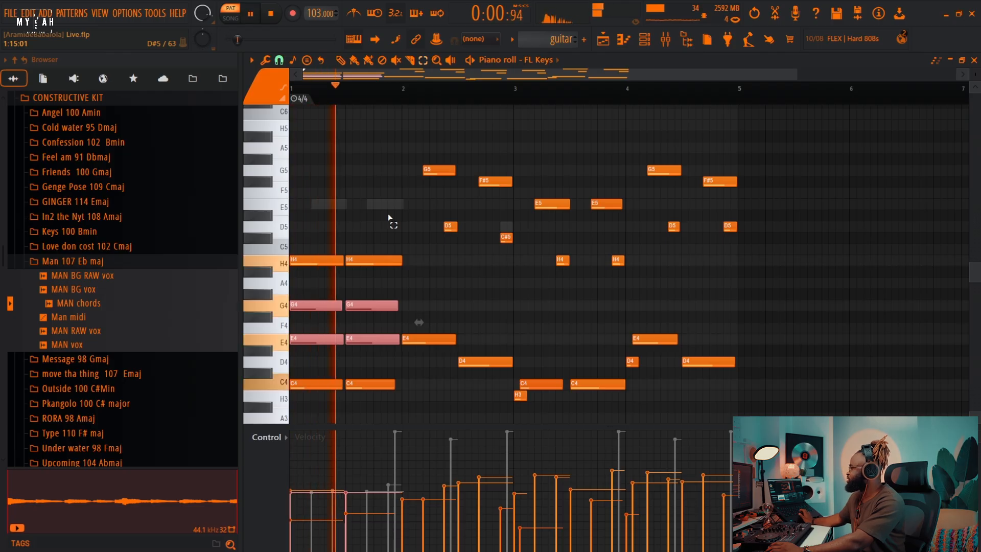
pyautogui.press('space')
pyautogui.press('space')
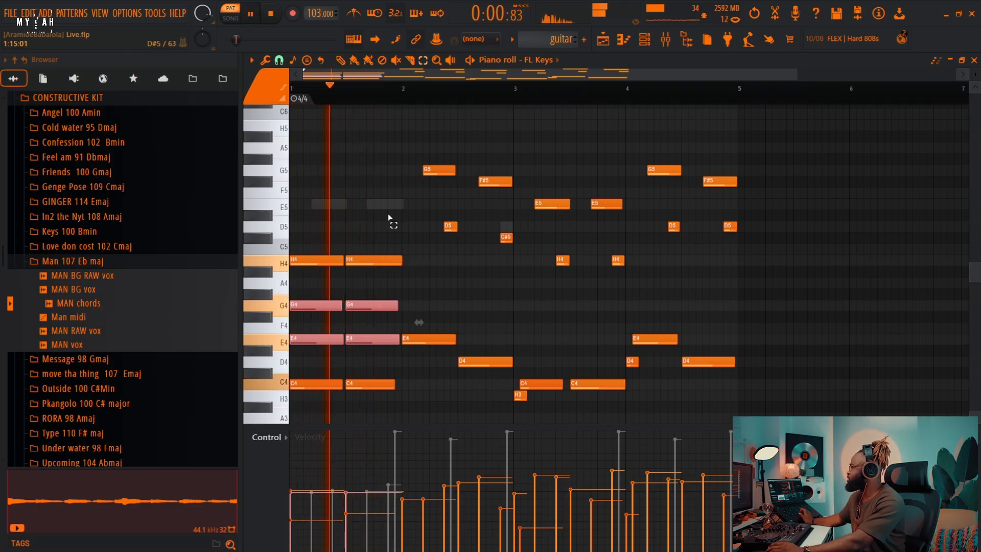
pyautogui.press('space')
# Raise the G4 and E4 notes of both bar 1 chords together by an octave and play them for comparison.
pyautogui.hotkey('ctrl', 'Up')
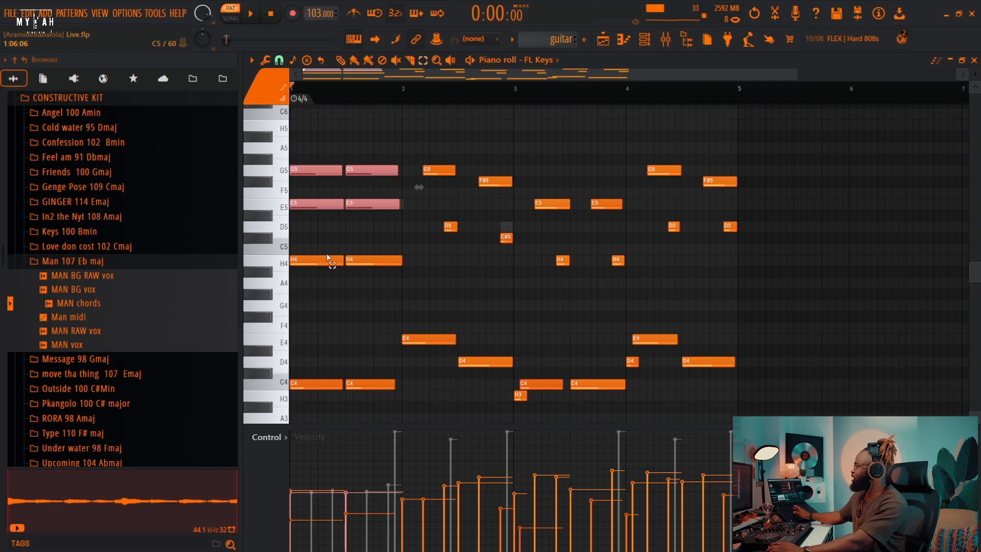
pyautogui.press('space')
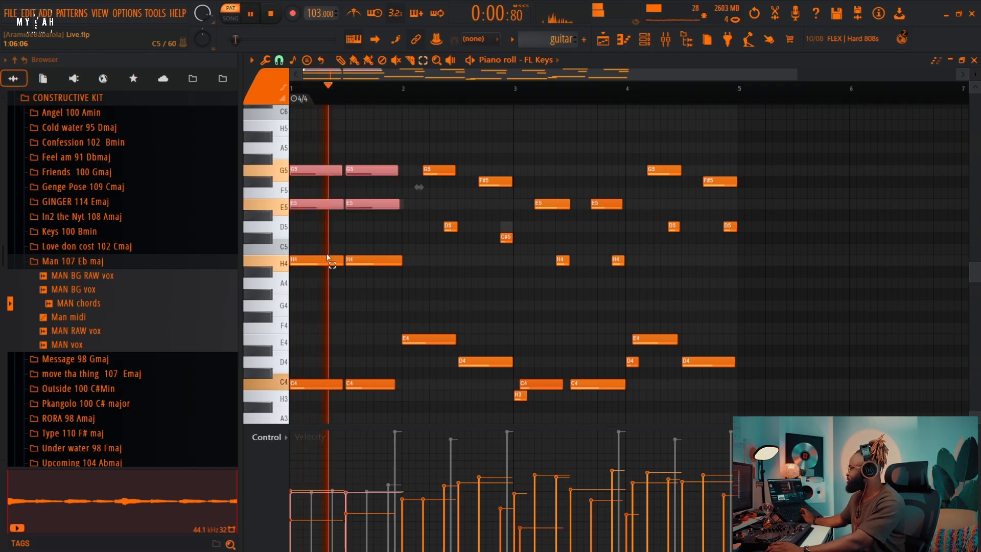
pyautogui.press('space')
# Lower only the two G5 notes in bar 1 to G4 and play the chords back.
pyautogui.moveTo(313, 153); pyautogui.dragTo(375, 180)
pyautogui.hotkey('ctrl', 'Down')
pyautogui.press('space')
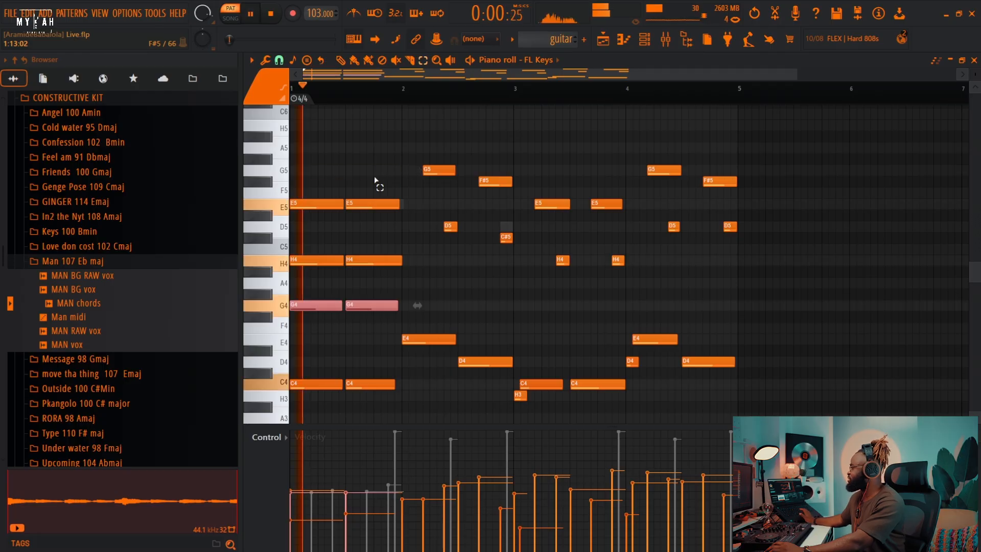
pyautogui.press('space')
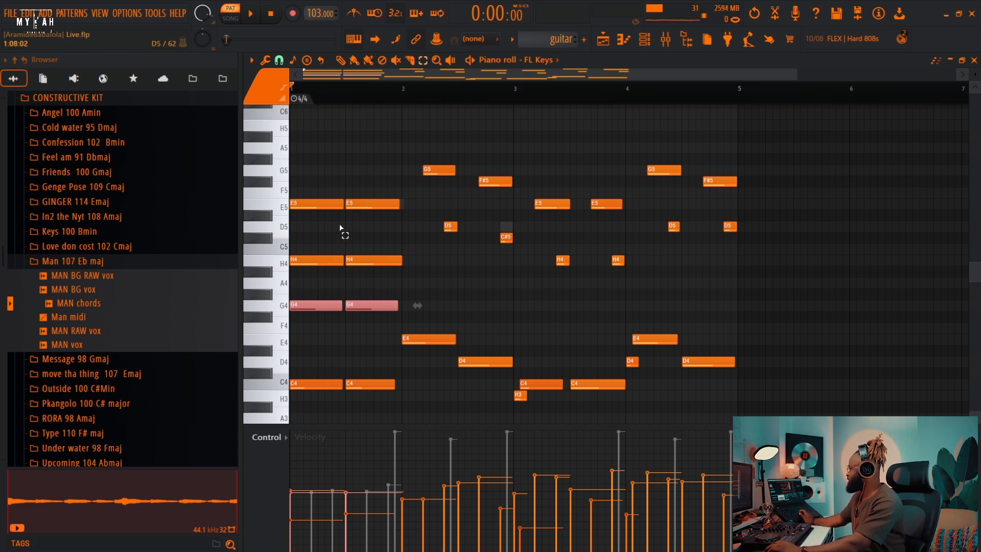
# Lower the two E5 notes in bar 1 to E4 and play the chords back.
pyautogui.moveTo(309, 191); pyautogui.dragTo(379, 211)
pyautogui.hotkey('ctrl', 'Down')
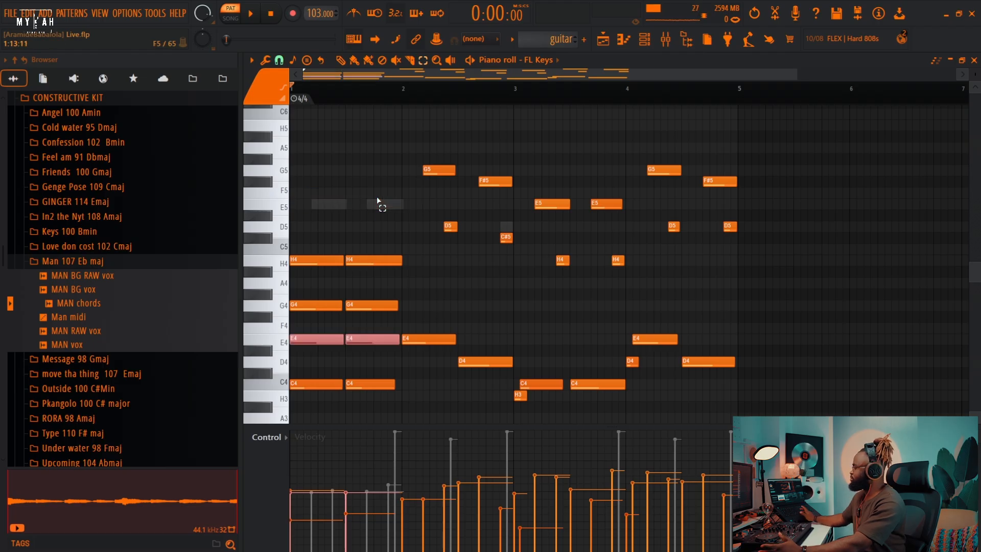
pyautogui.press('space')
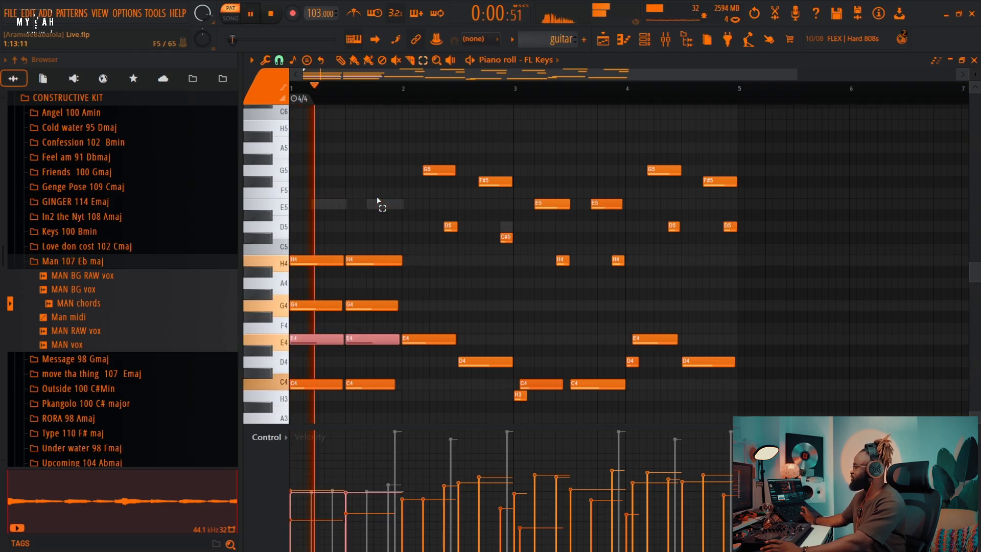
pyautogui.press('space')
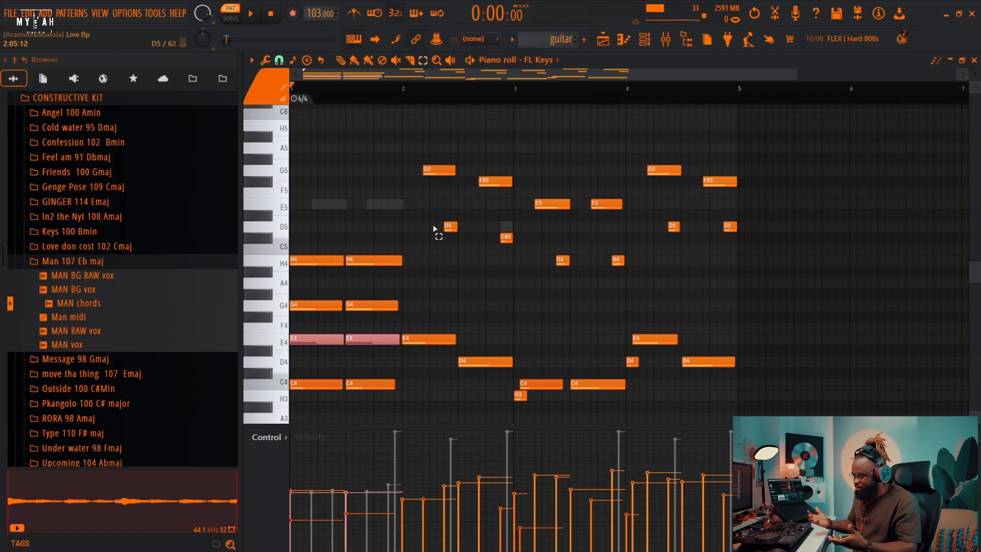
# Delete the G4 notes from both bar 1 chords and play the remaining notes.
pyautogui.moveTo(299, 291); pyautogui.dragTo(379, 312)
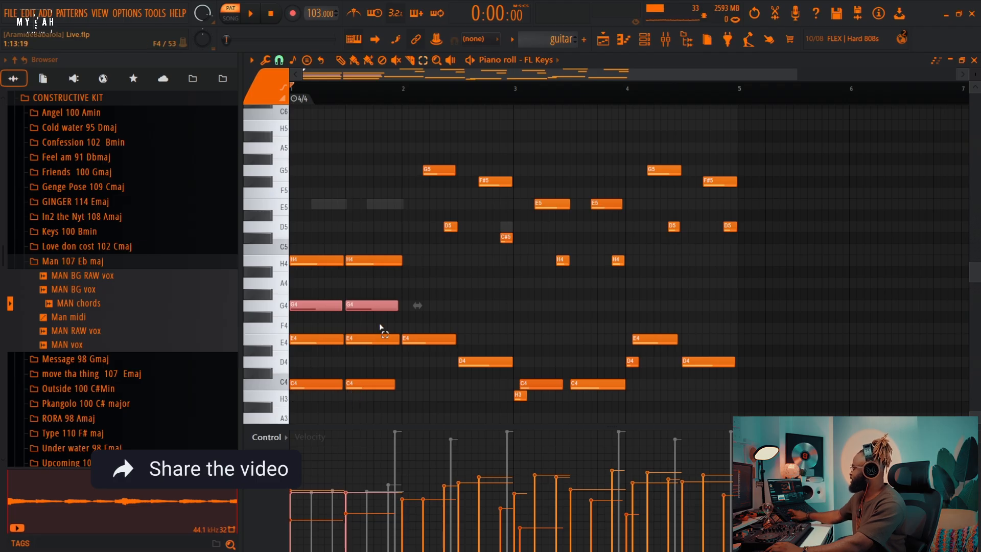
pyautogui.hotkey('ctrl', 'Up')
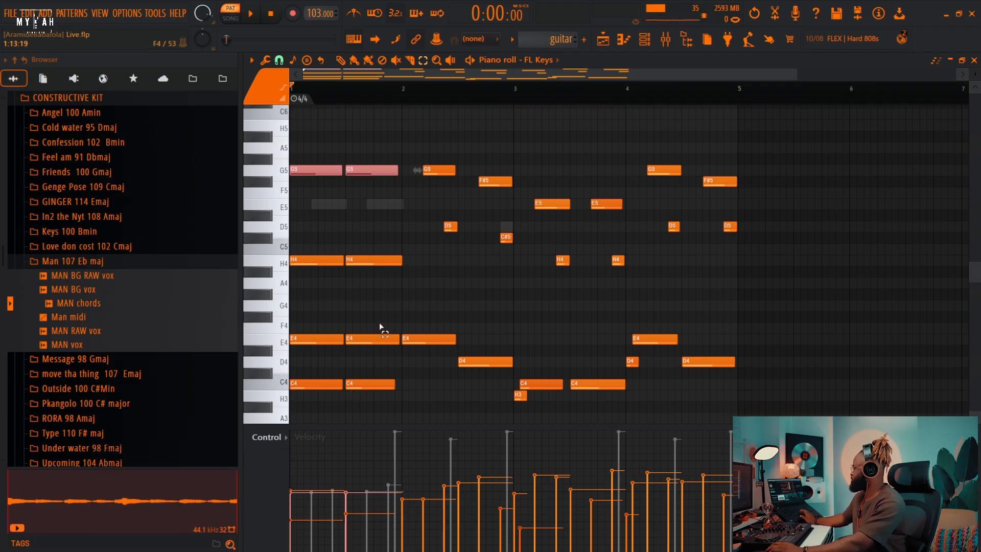
pyautogui.hotkey('ctrl', 'Down')
pyautogui.press('Delete')
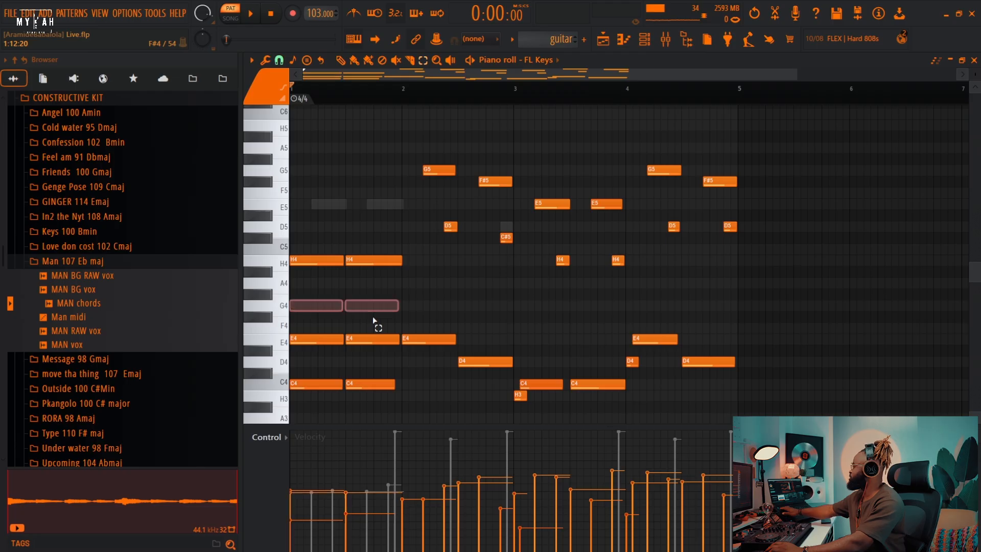
pyautogui.press('space')
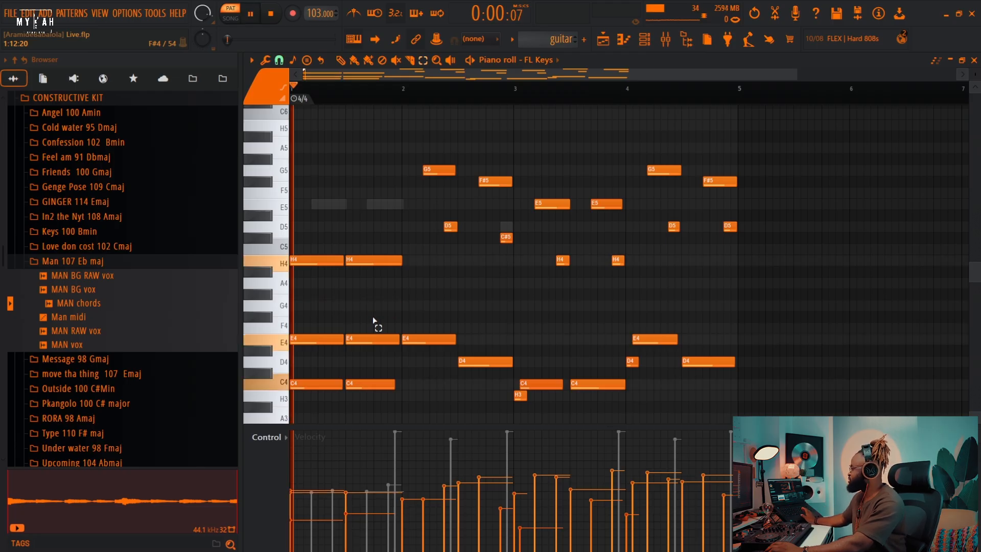
pyautogui.press('space')
pyautogui.press('space')
pyautogui.press('space')
# Raise the remaining E4 notes of both bar 1 chords an octave to E5 and play the result.
pyautogui.moveTo(318, 324); pyautogui.dragTo(363, 355)
pyautogui.hotkey('ctrl', 'Up')
pyautogui.press('space')
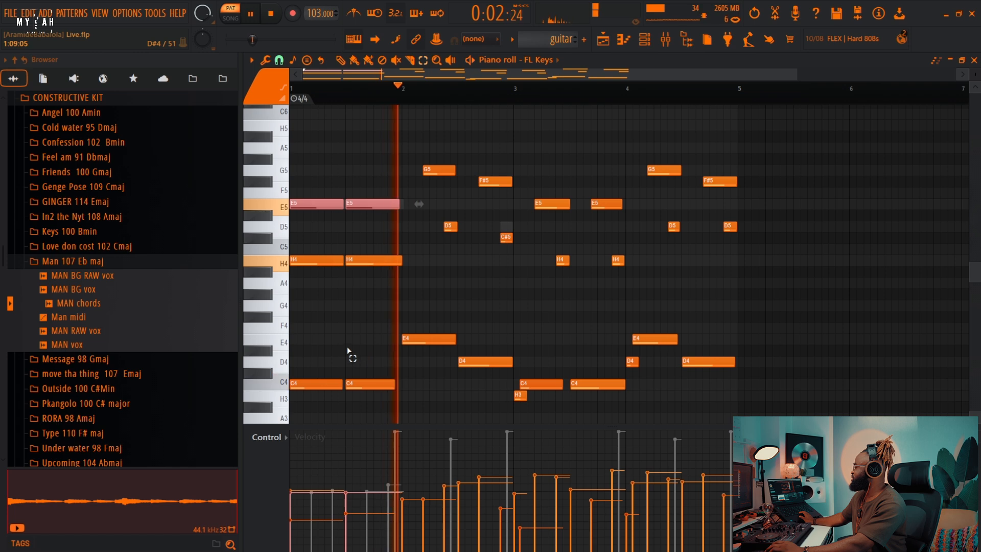
pyautogui.press('space')
# Replace the two E5 chord notes in bar 1 with E5 notes starting at 1:04 and 1:12, and play the pattern.
pyautogui.rightClick(371, 229)
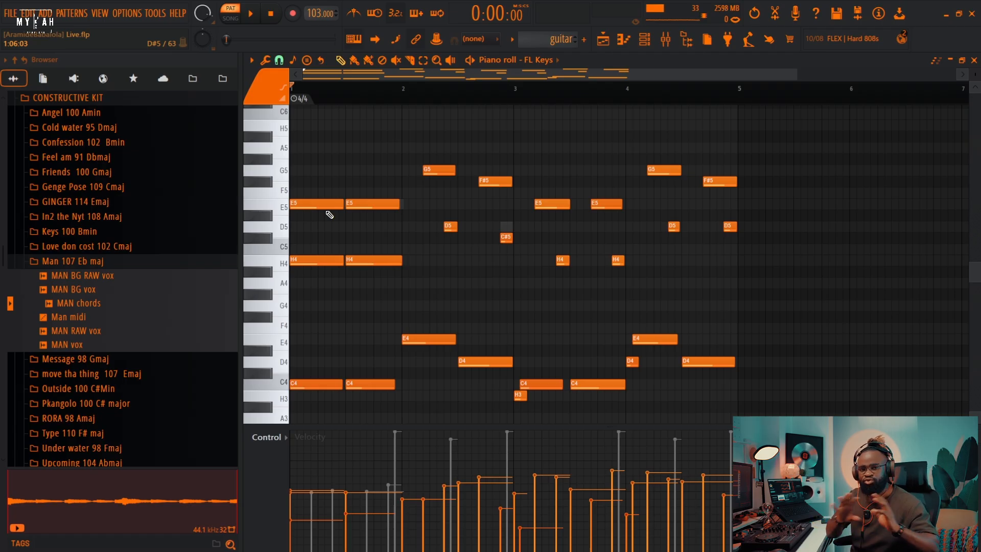
pyautogui.moveTo(373, 208); pyautogui.dragTo(322, 204)
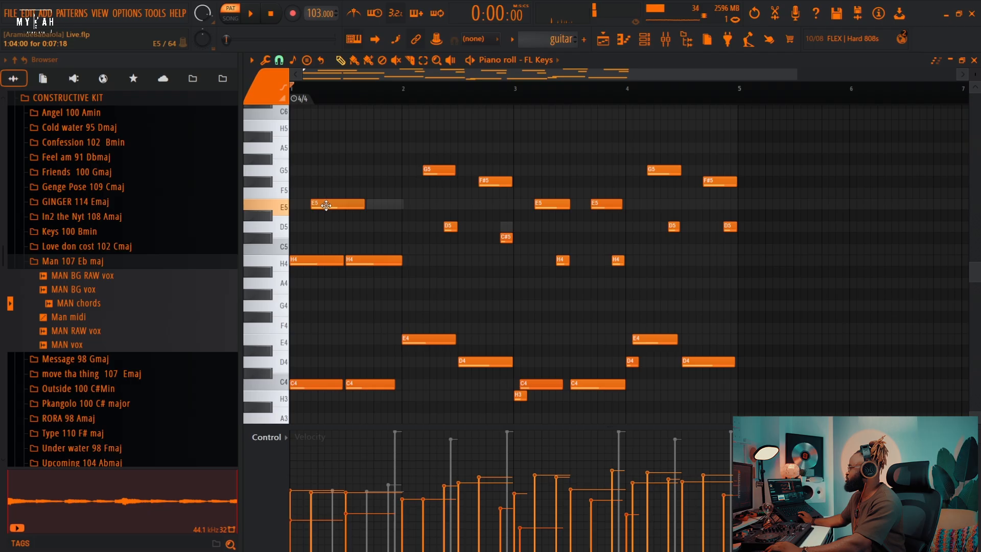
pyautogui.press('space')
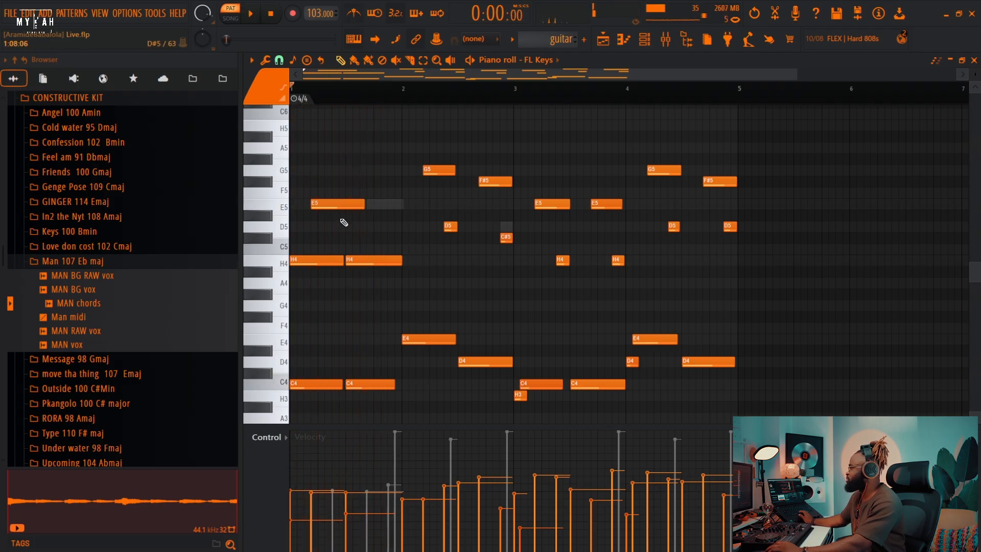
pyautogui.moveTo(331, 207); pyautogui.dragTo(338, 210)
pyautogui.hotkey('ctrl', 'z')
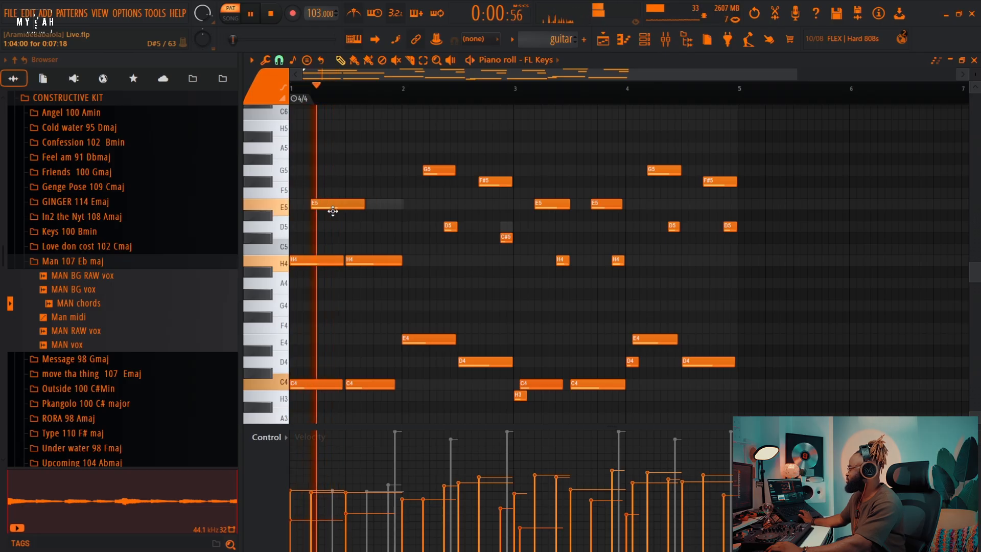
pyautogui.click(373, 207)
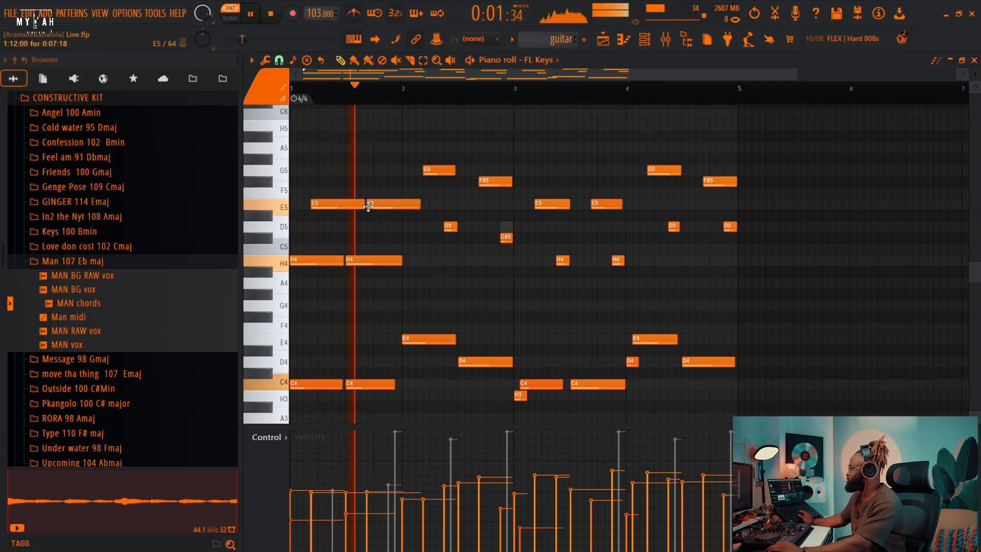
pyautogui.press('space')
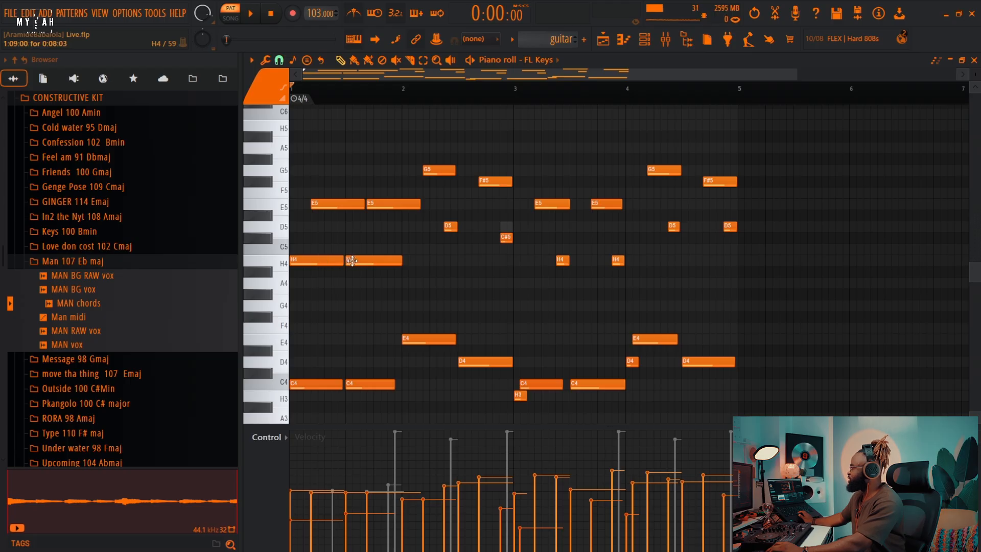
# Shift the two H4 notes in bar 1 to start at 1:07 and 1:15, shortening them to 0:01:19 and 0:02:03 during playback checks.
pyautogui.moveTo(354, 261); pyautogui.dragTo(399, 263)
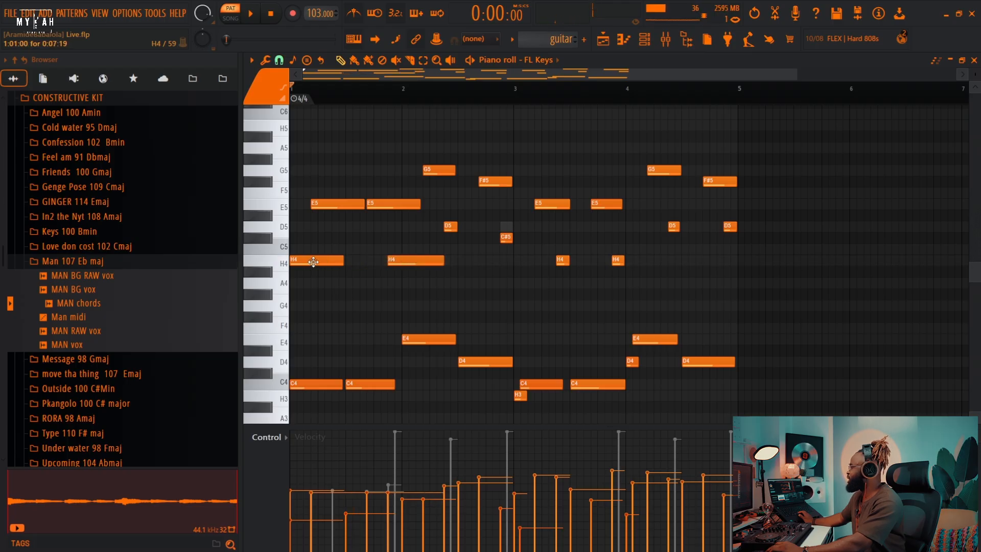
pyautogui.moveTo(314, 264); pyautogui.dragTo(357, 268)
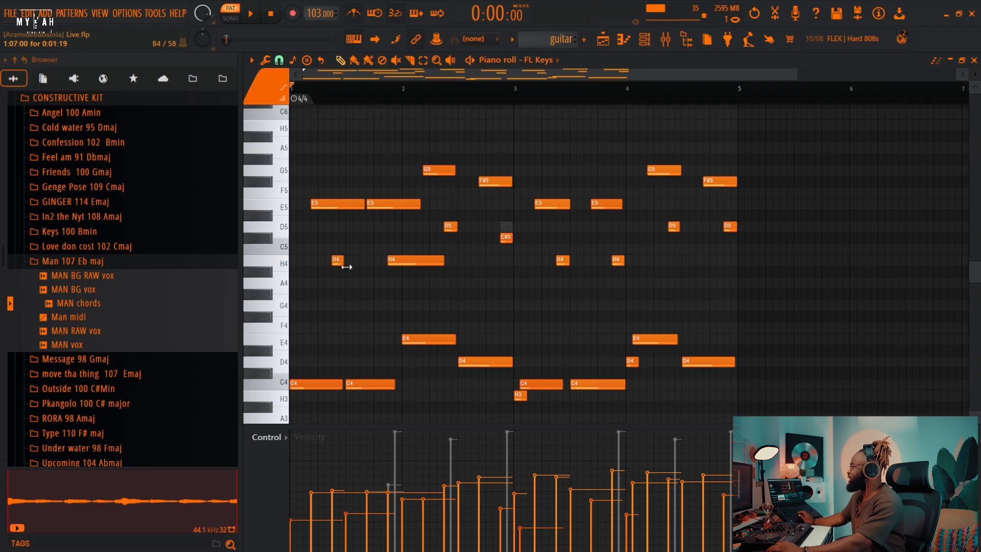
pyautogui.press('space')
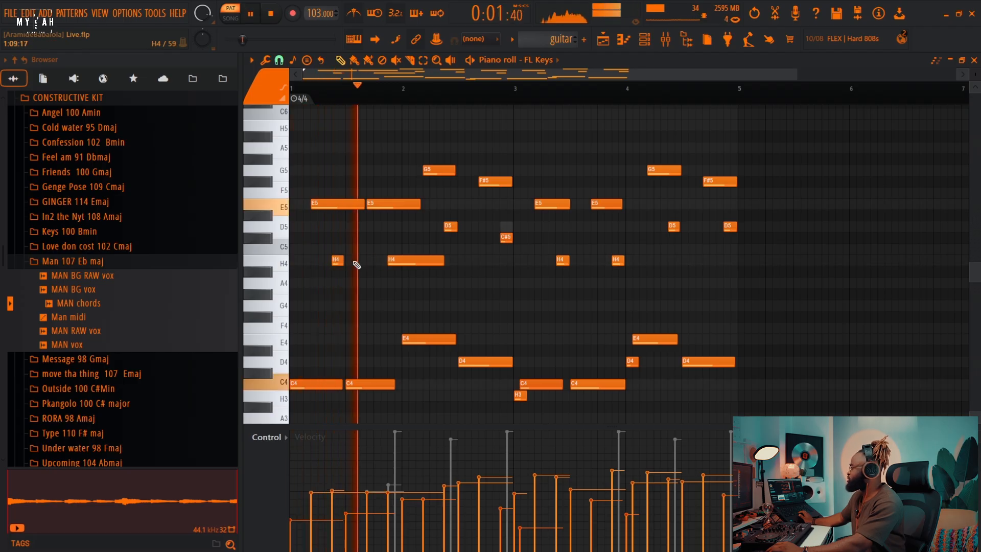
pyautogui.press('space')
pyautogui.press('space')
pyautogui.moveTo(443, 262); pyautogui.dragTo(401, 270)
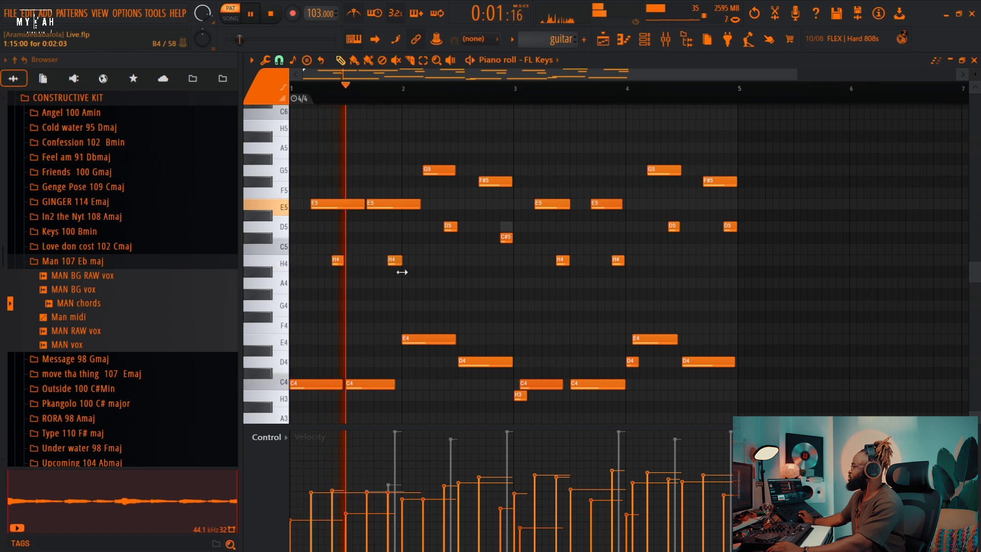
# Shorten the two E5 notes in bar 1 so they no longer overlap, and check the result in playback.
pyautogui.moveTo(419, 205); pyautogui.dragTo(344, 210)
pyautogui.press('space')
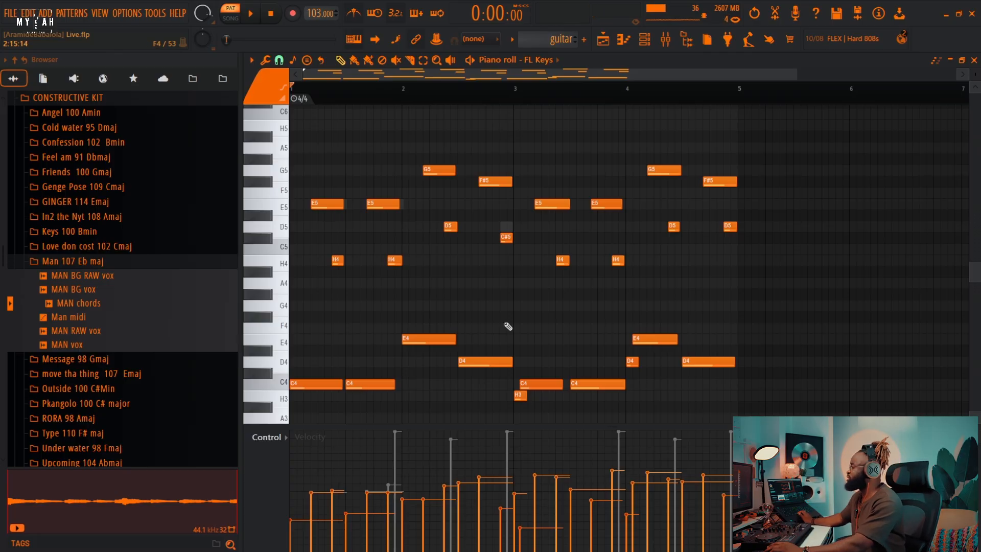
# Mute the FL Keys channel, unmute the Kontakt channel, and play the original guitar pattern in Kontakt's piano roll.
pyautogui.click(604, 42)
pyautogui.press('F6')
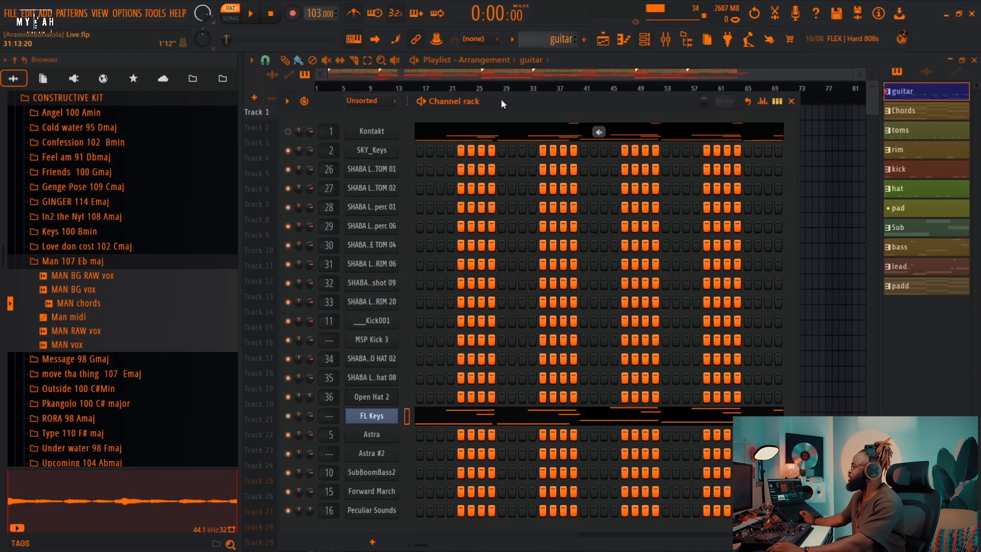
pyautogui.click(288, 416)
pyautogui.click(288, 132)
pyautogui.click(429, 136)
pyautogui.press('space')
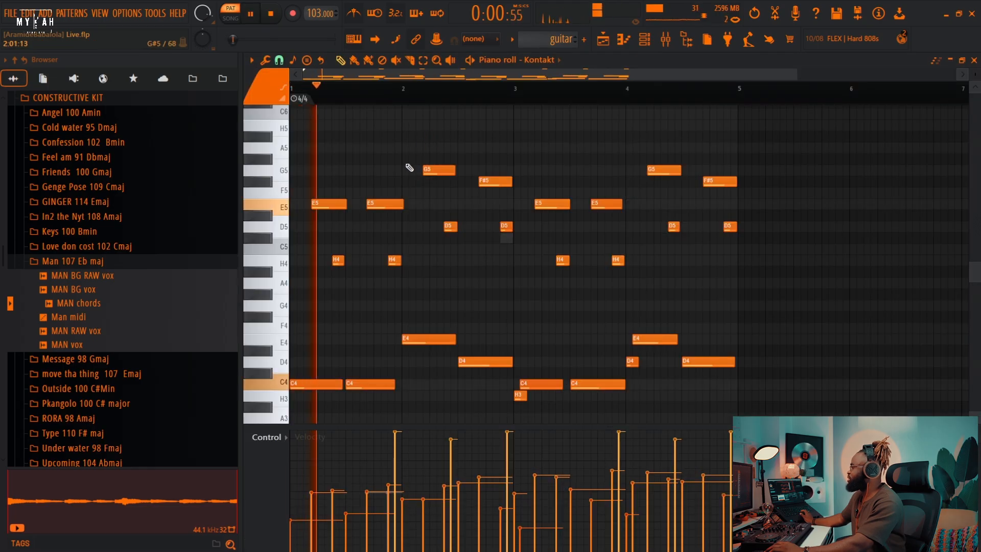
pyautogui.press('space')
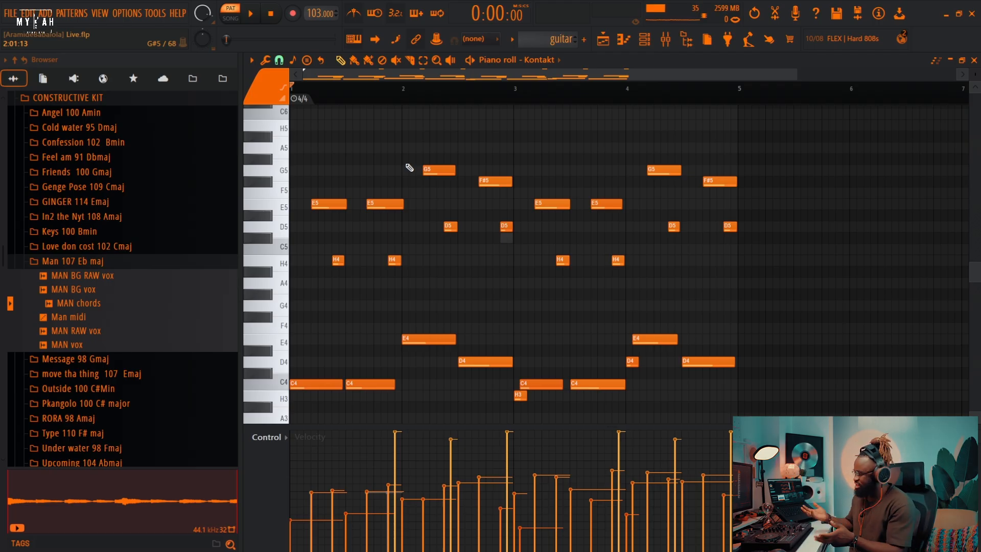
# Replay the Kontakt guitar pattern to review how its chord notes are spread out.
pyautogui.press('space')
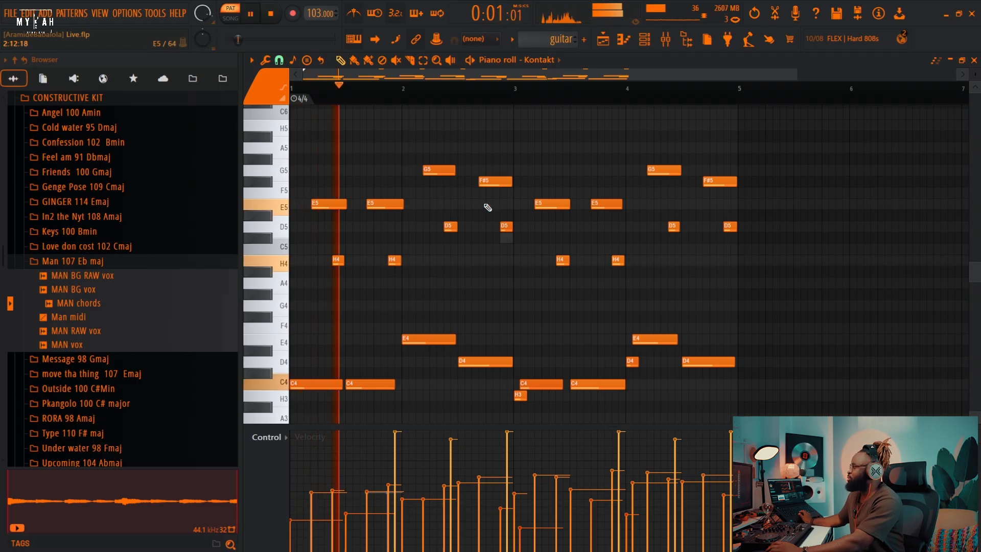
pyautogui.press('space')
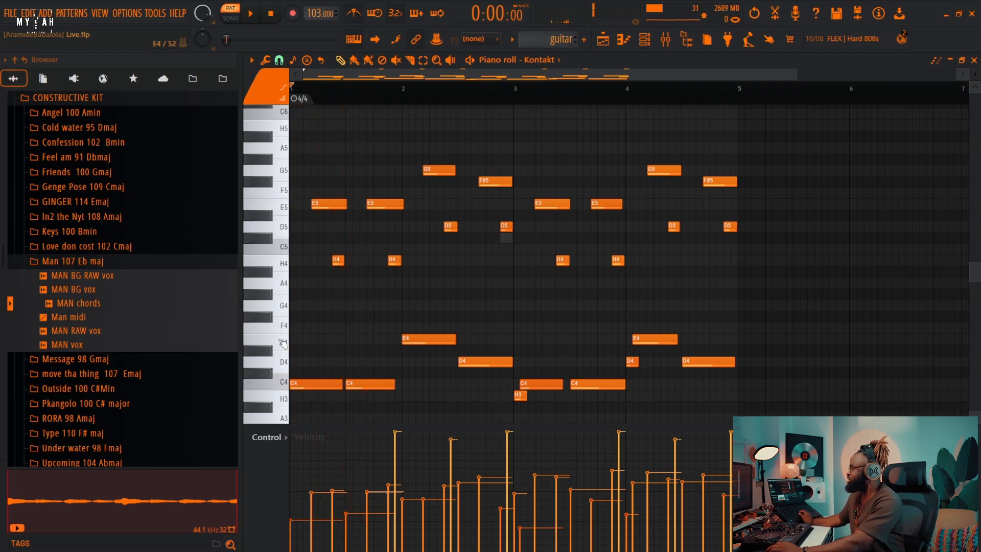
pyautogui.press('space')
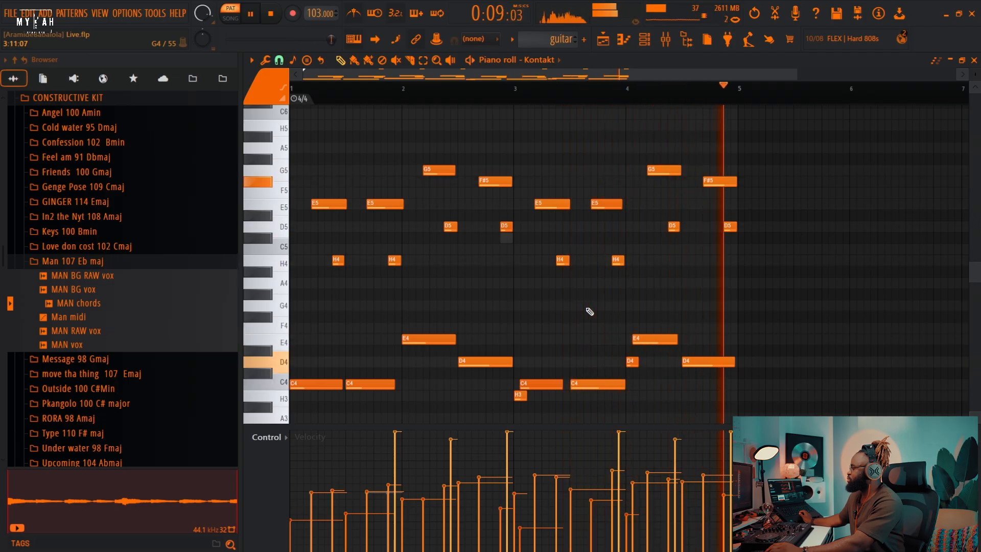
pyautogui.press('space')
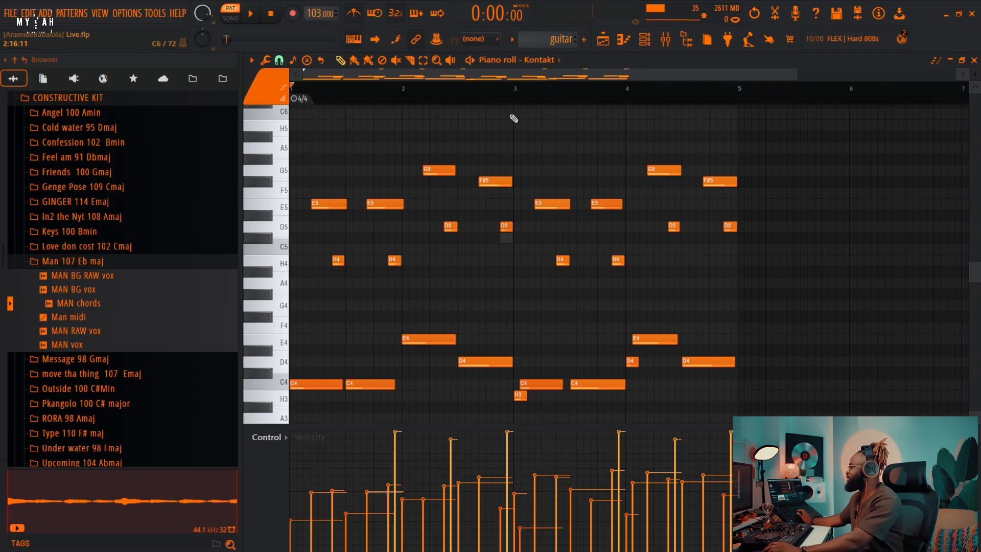
# Solo the guitar track in the playlist and play it in song mode.
pyautogui.click(616, 43)
pyautogui.rightClick(302, 113)
pyautogui.rightClick(302, 113)
pyautogui.press('l')
pyautogui.press('space')
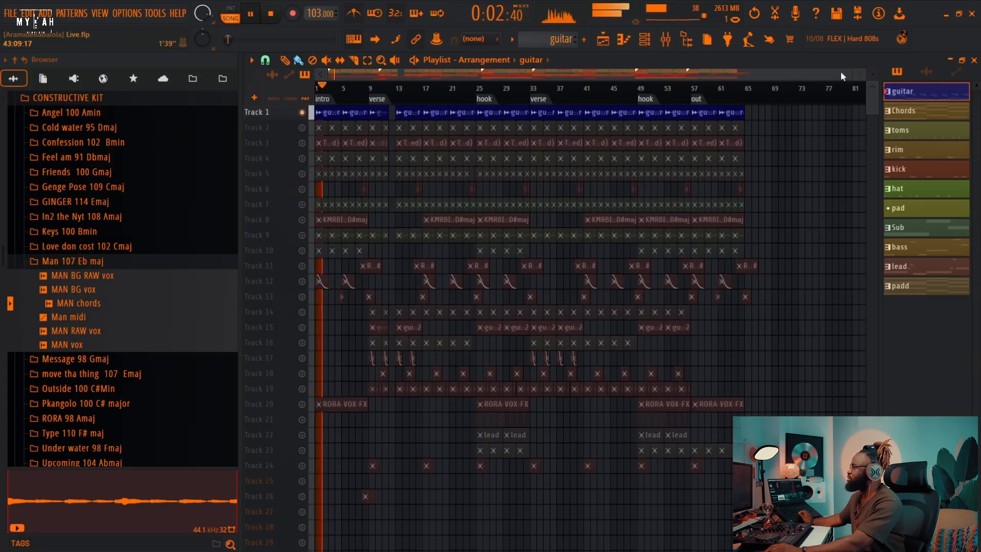
pyautogui.press('space')
pyautogui.moveTo(852, 75); pyautogui.dragTo(469, 83)
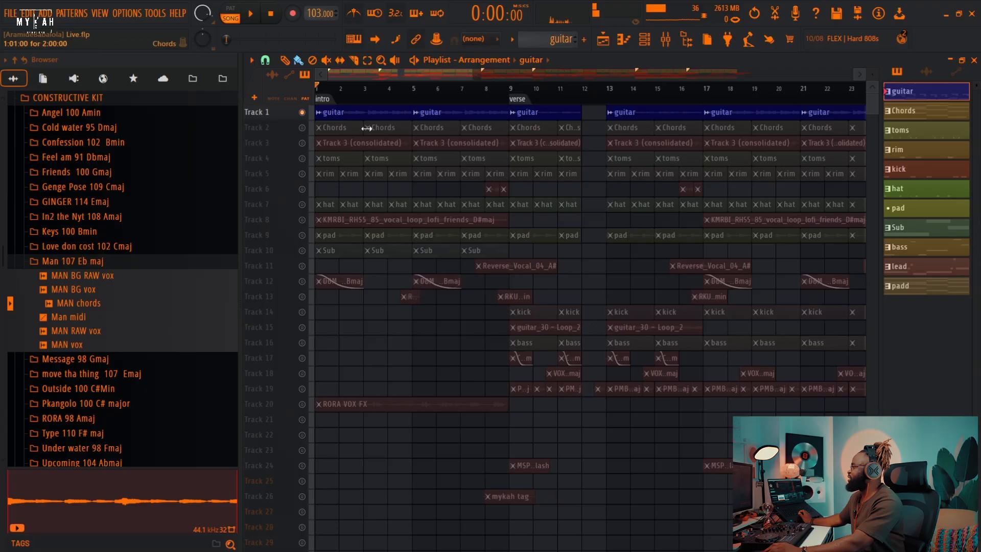
# Reduce the Fruity Reeverb 2 mix level on the Ad Lib Bus mixer track to about 33% while checking playback.
pyautogui.click(675, 45)
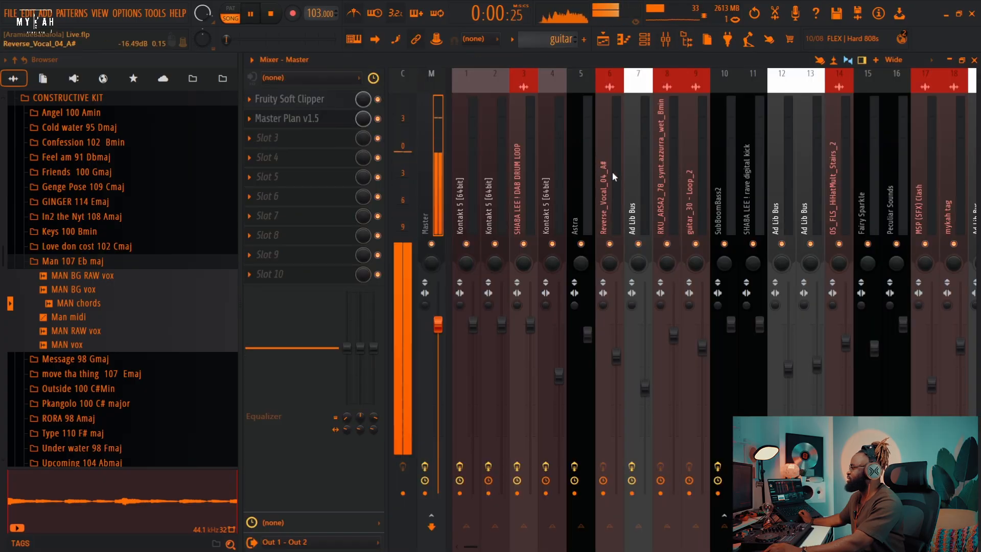
pyautogui.hscroll(2, 752, 192)
pyautogui.click(548, 212)
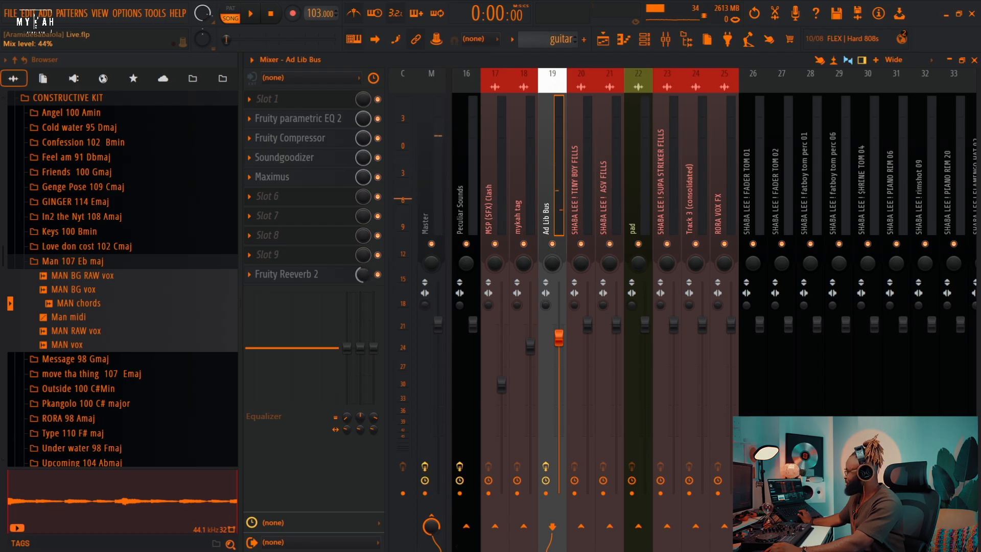
pyautogui.press('space')
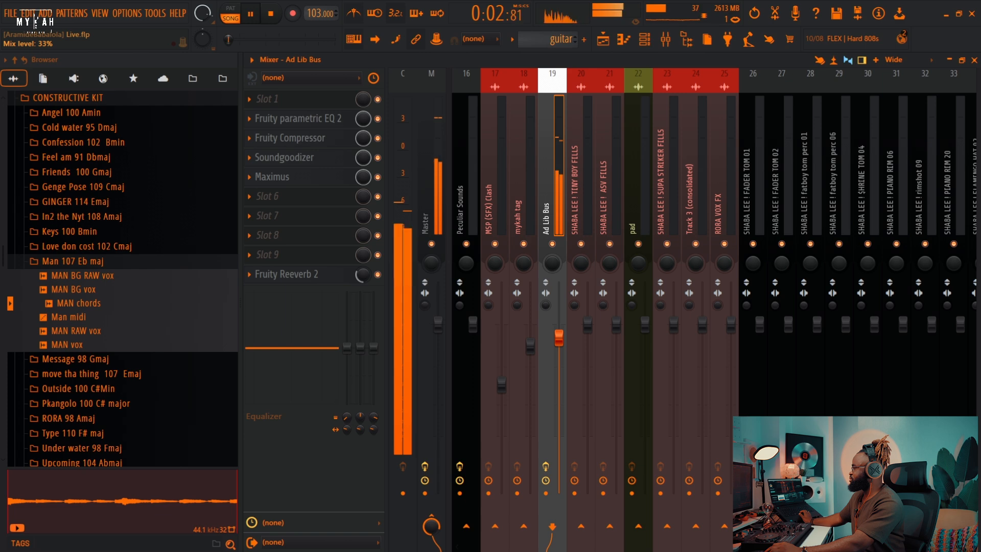
pyautogui.press('space')
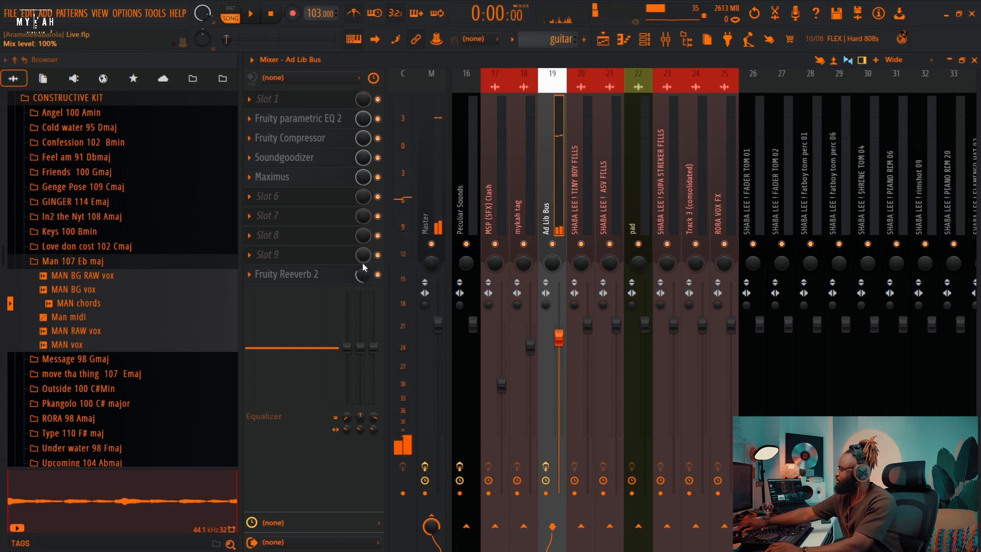
# Lower the Ad Lib Bus volume to about -5.6 dB and play the soloed guitar in the playlist.
pyautogui.moveTo(559, 337); pyautogui.dragTo(559, 362)
pyautogui.press('space')
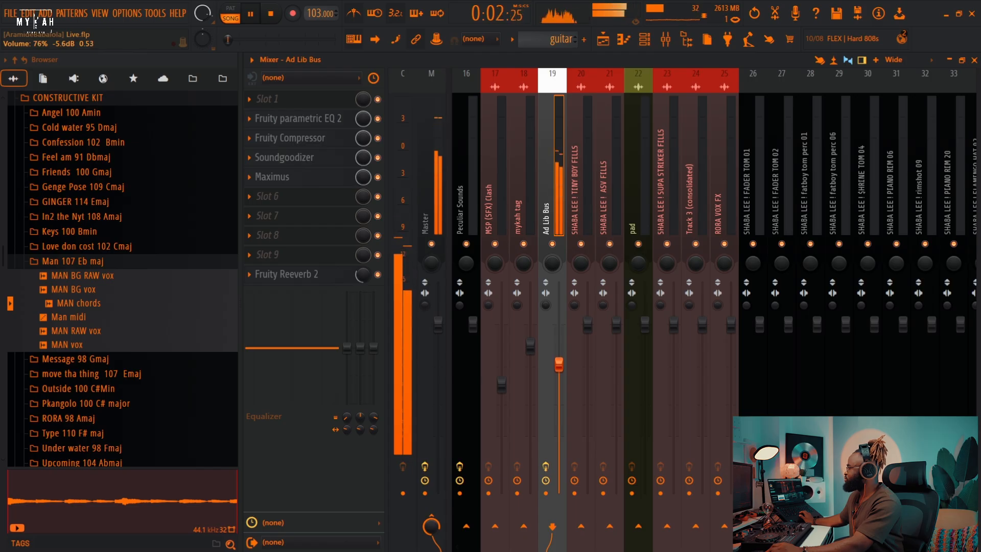
pyautogui.click(603, 43)
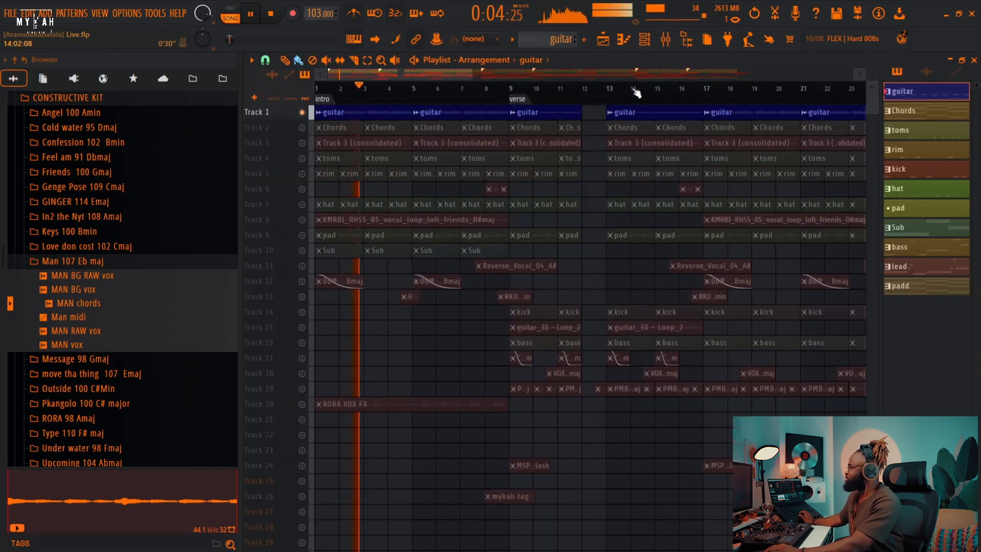
pyautogui.press('space')
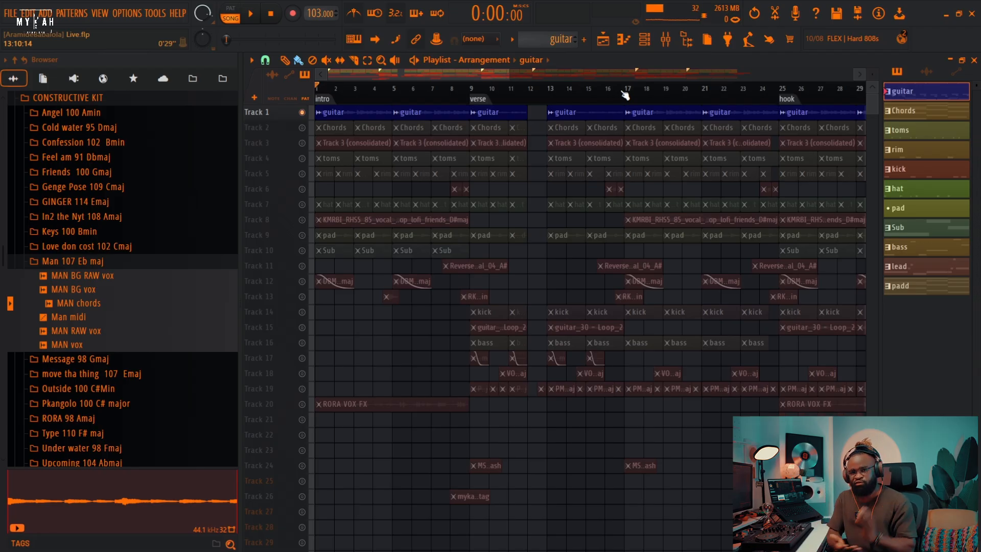
# Select the Chords pattern from its playlist clip and open the SKY_Keys instrument interface.
pyautogui.click(329, 128)
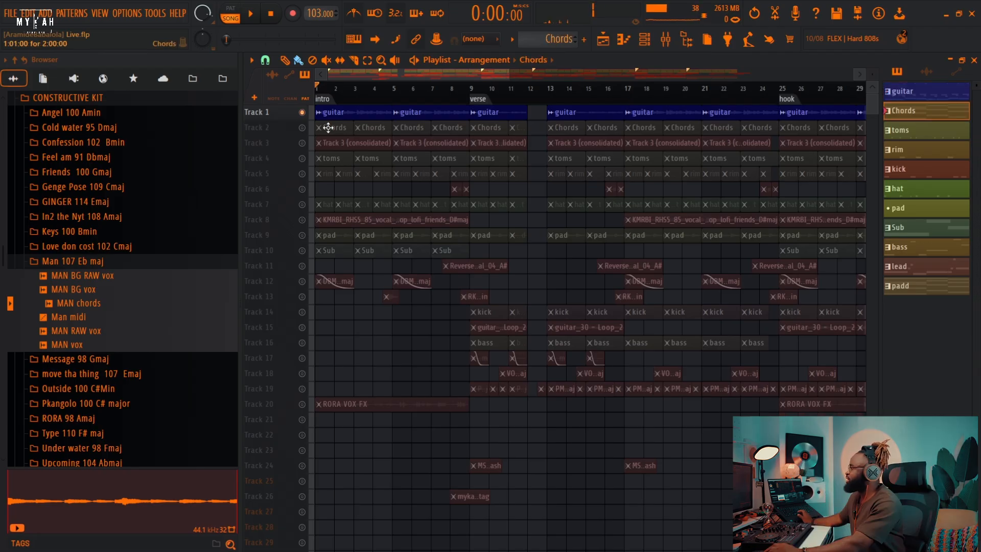
pyautogui.click(646, 42)
pyautogui.click(380, 150)
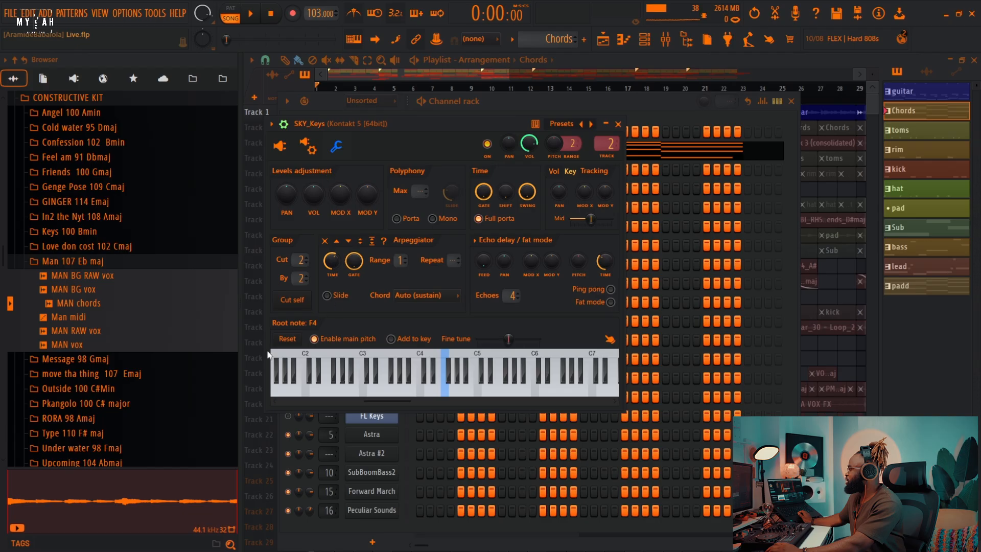
pyautogui.click(283, 147)
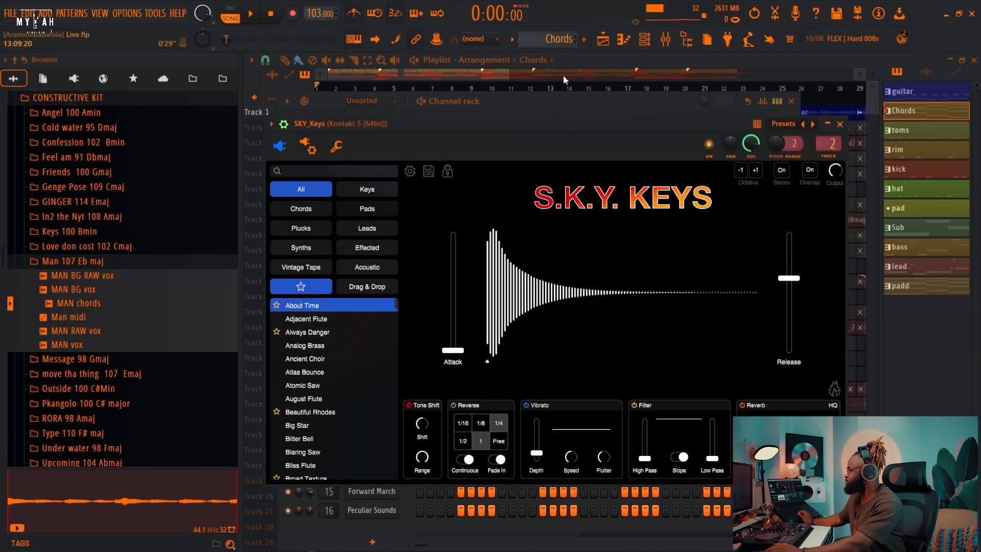
# Switch to pattern mode, open the SKY_Keys piano roll, and play the Chords pattern to examine its voicings.
pyautogui.click(644, 42)
pyautogui.press('space')
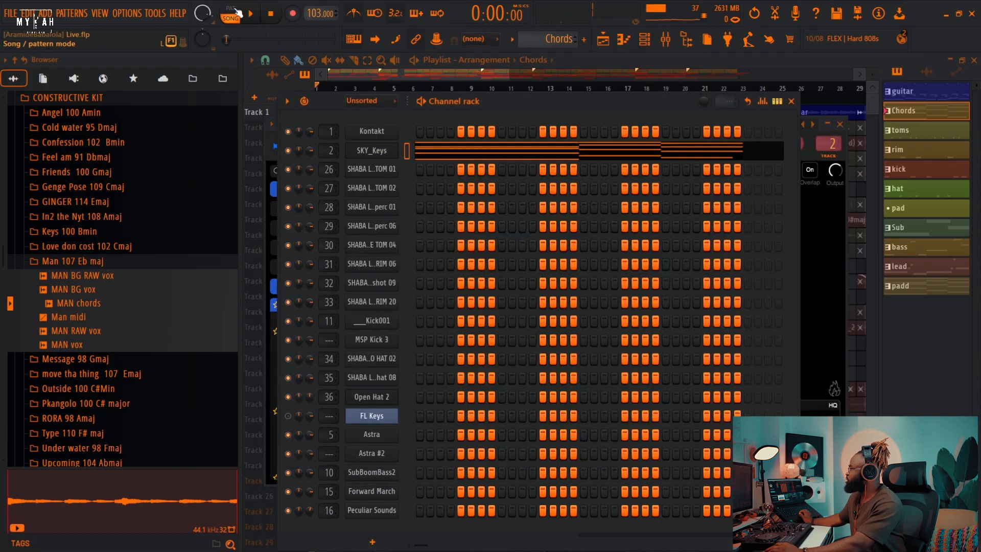
pyautogui.click(237, 11)
pyautogui.click(375, 150)
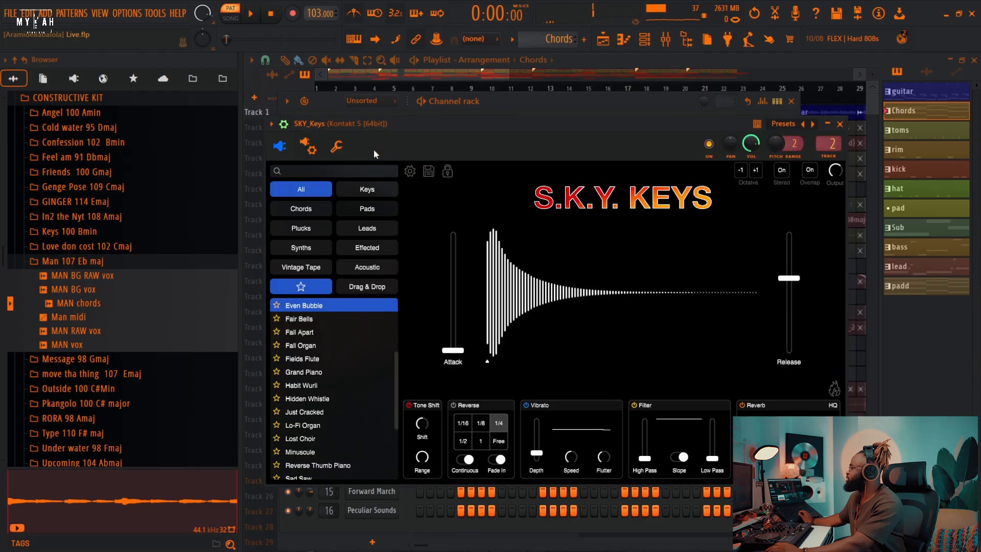
pyautogui.click(631, 43)
pyautogui.scroll(-5, 464, 245)
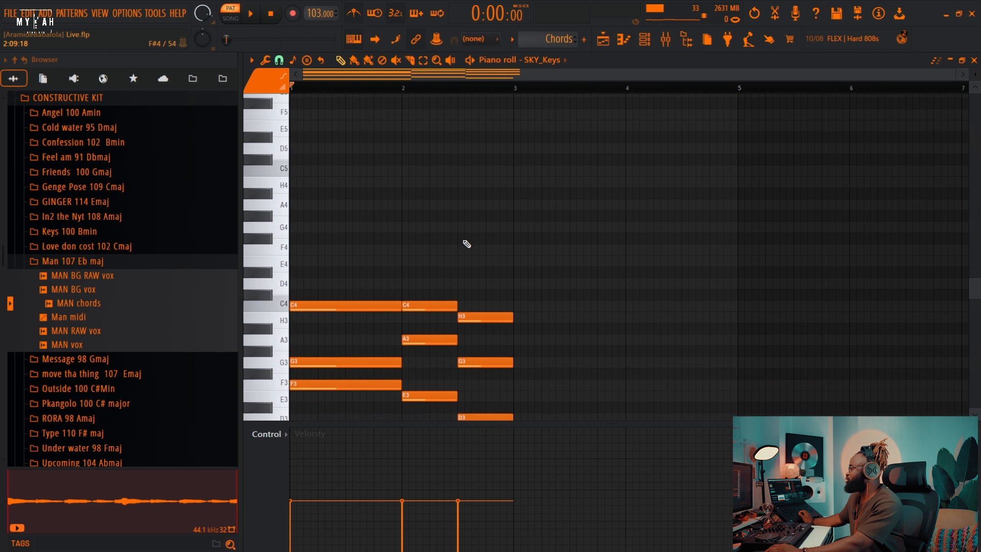
pyautogui.press('space')
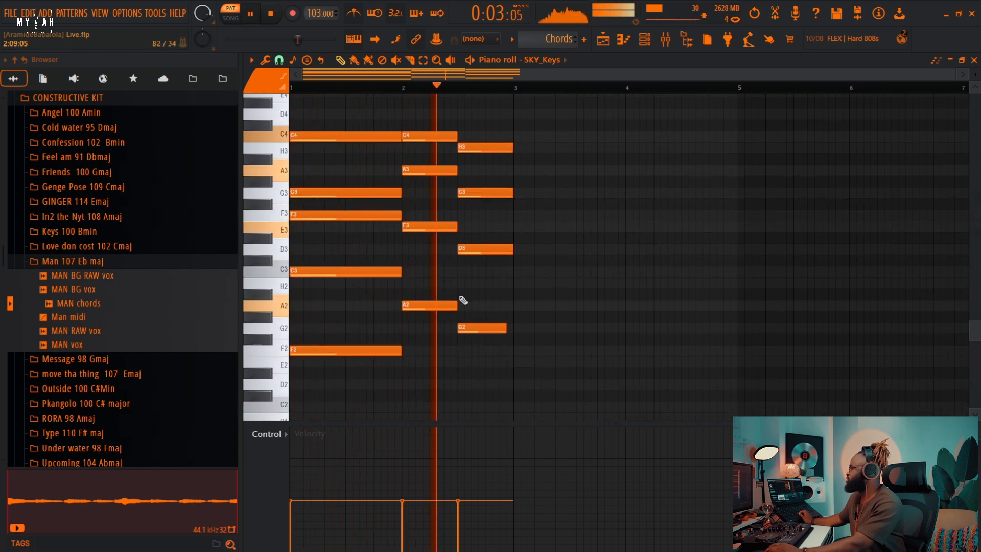
pyautogui.press('space')
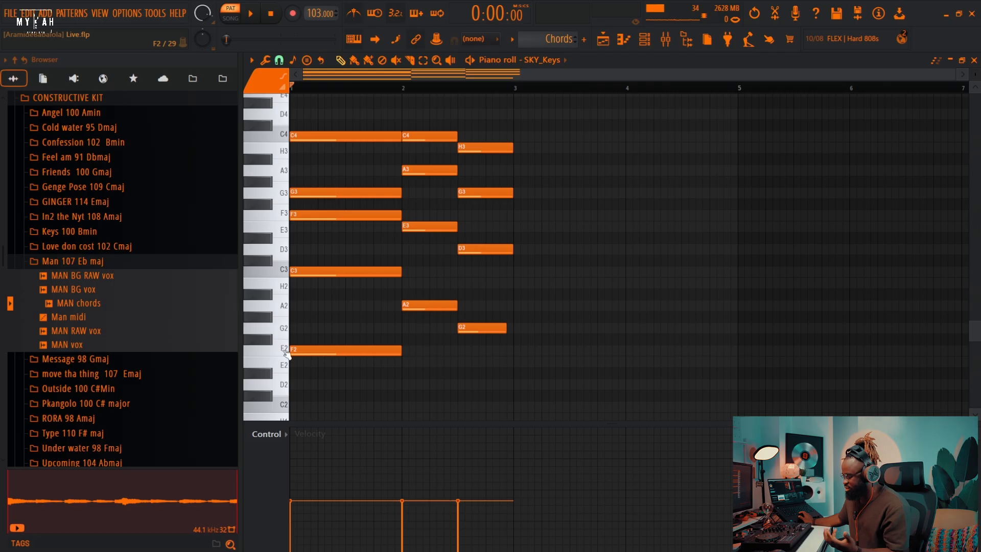
pyautogui.press('space')
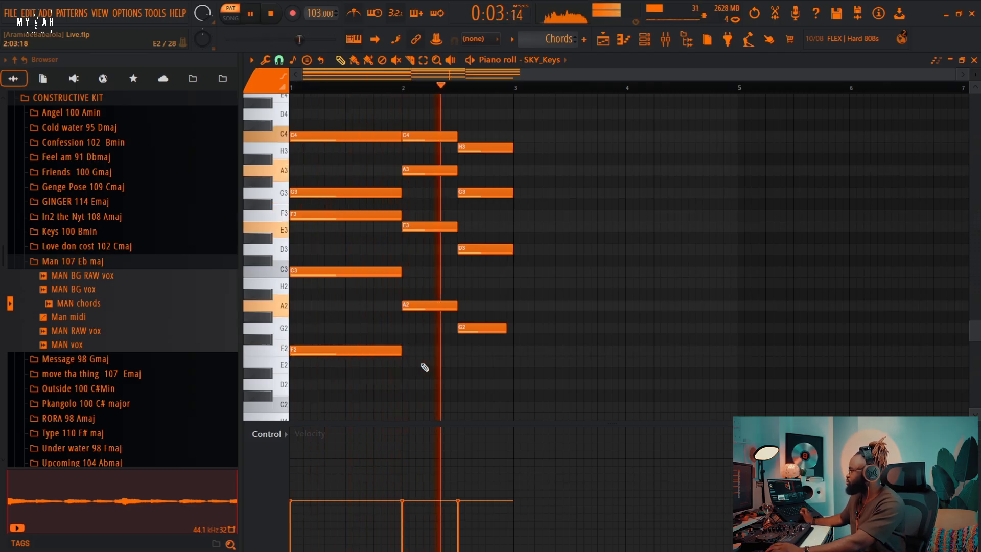
pyautogui.press('space')
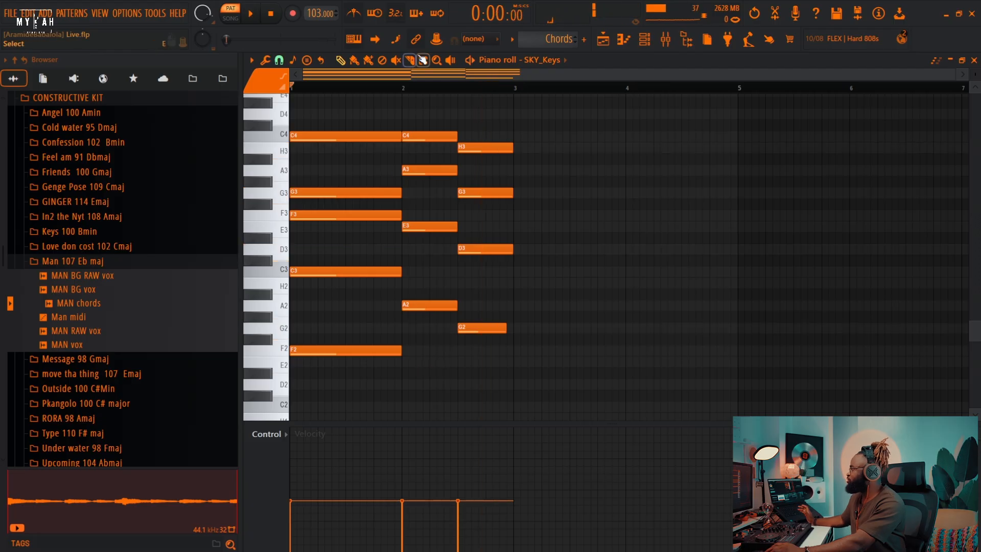
# Try lowering the second chord's C4 and A3 notes an octave, restore A3, and play the altered voicing.
pyautogui.click(427, 136)
pyautogui.hotkey('ctrl', 'Down')
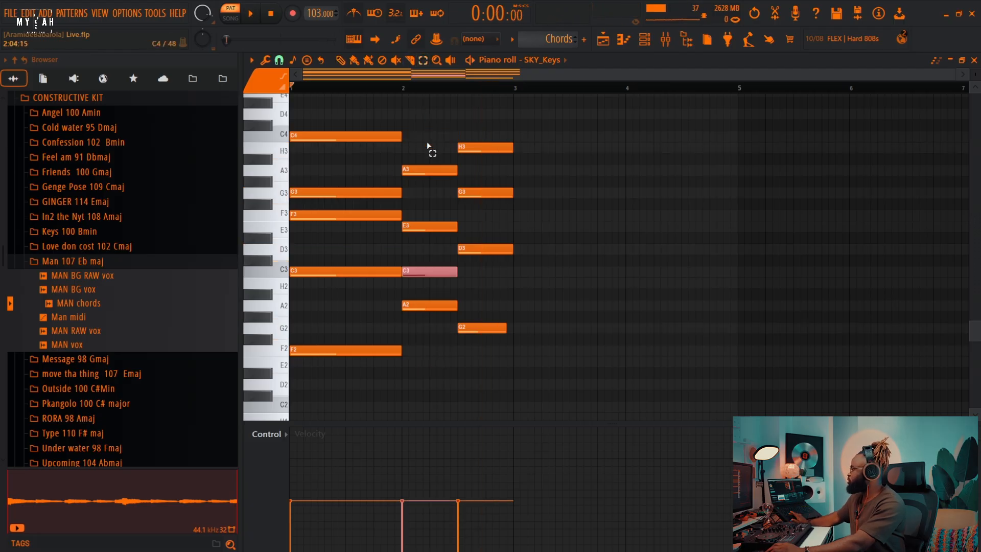
pyautogui.click(425, 171)
pyautogui.hotkey('ctrl', 'Down')
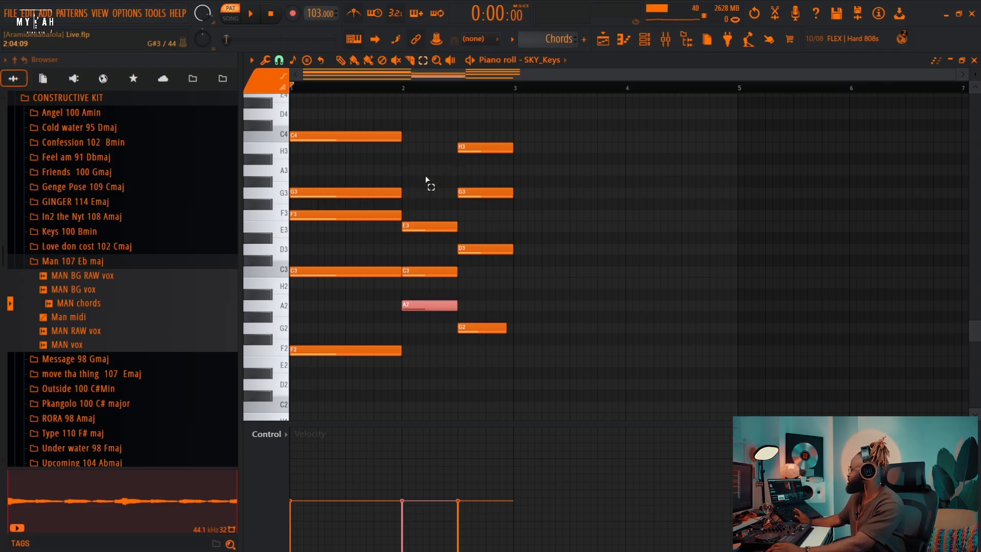
pyautogui.hotkey('ctrl', 'Up')
pyautogui.press('space')
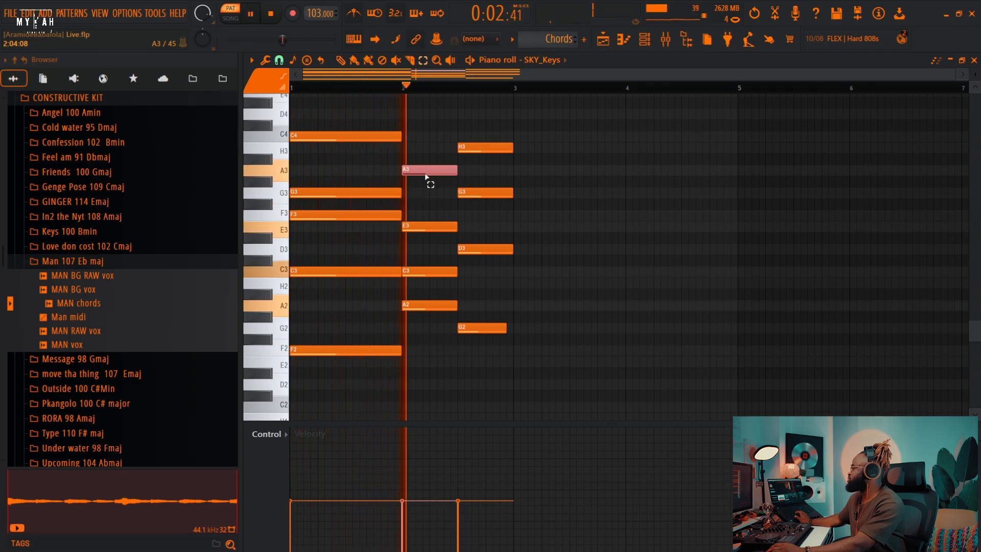
pyautogui.press('space')
# Raise the second chord's C3 note back an octave to C4 and play the chords.
pyautogui.moveTo(426, 249); pyautogui.dragTo(428, 284)
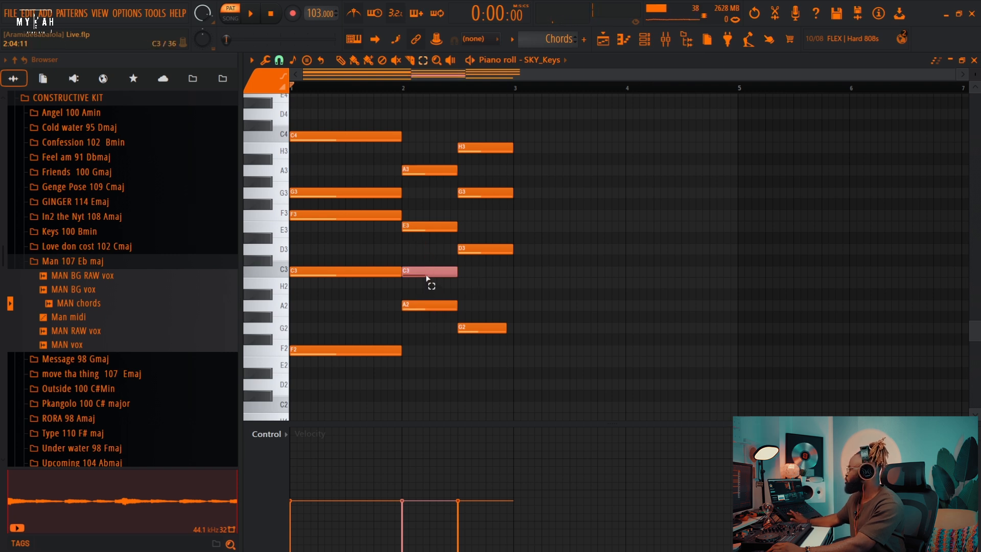
pyautogui.hotkey('ctrl', 'Up')
pyautogui.press('space')
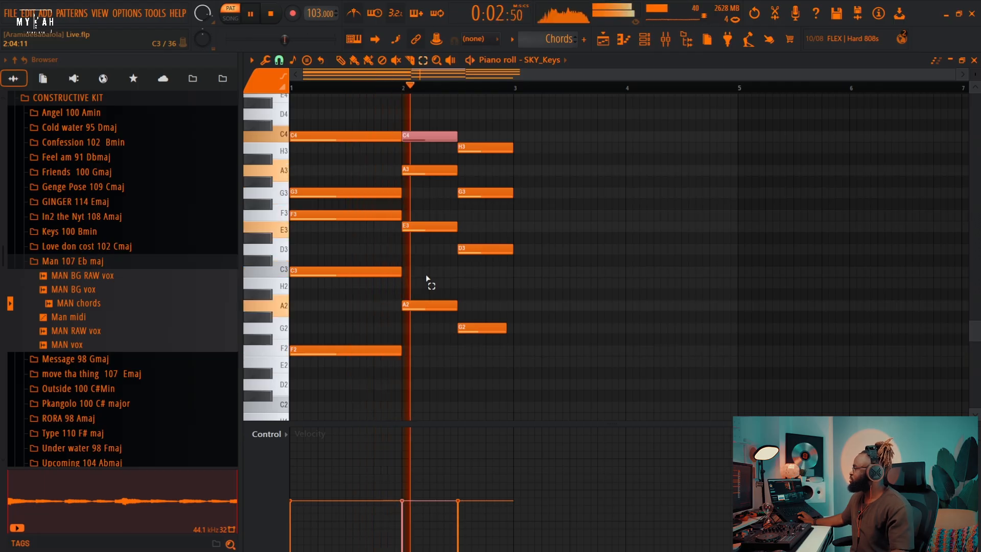
pyautogui.press('space')
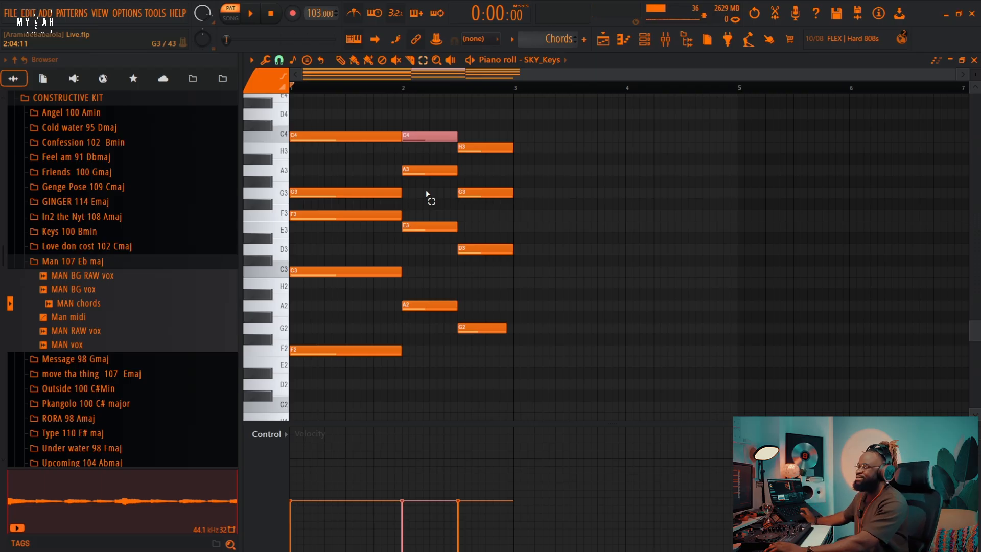
# Enable the Chords track alongside the guitar track in the playlist and play both in song mode.
pyautogui.click(603, 39)
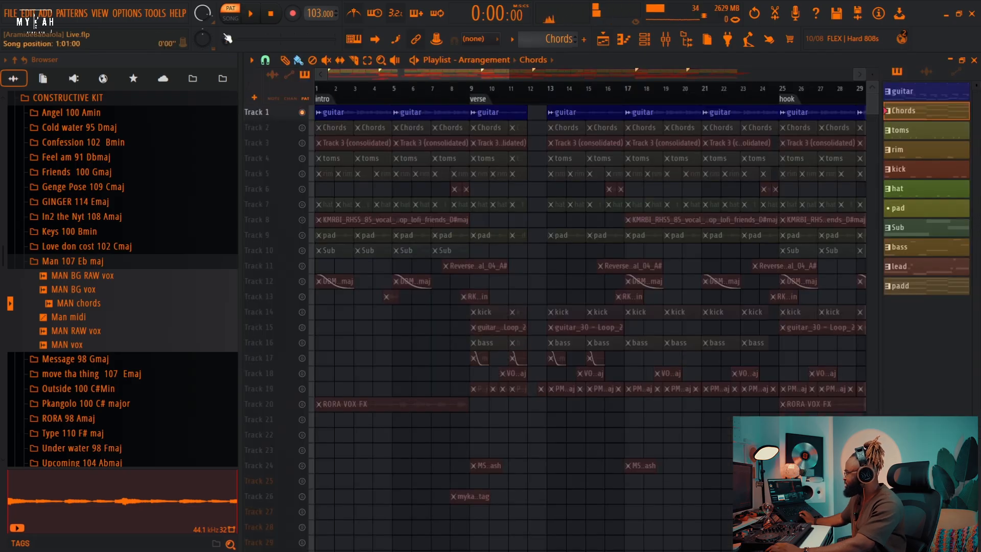
pyautogui.click(309, 131)
pyautogui.press('space')
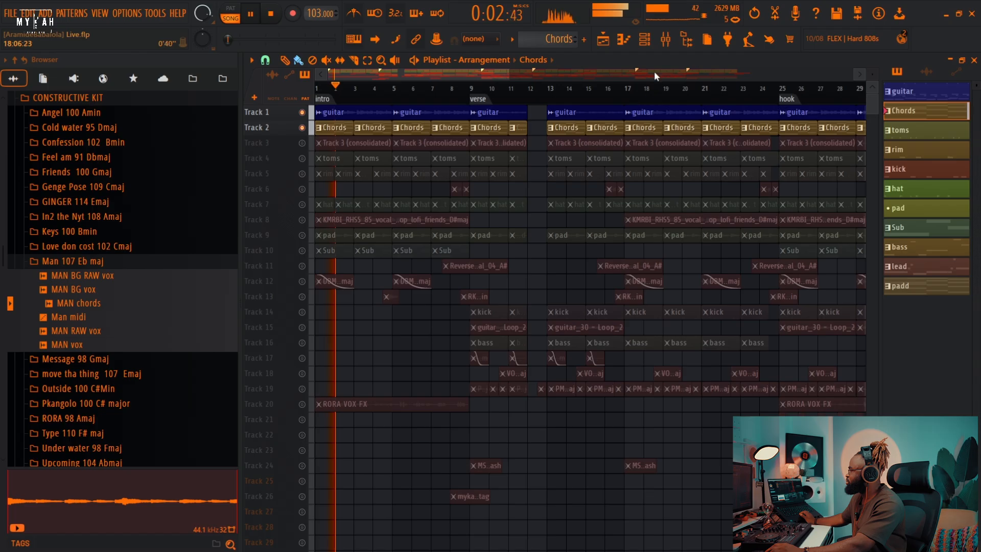
# Lower the Ad Lib Bus volume on mixer track 19 to about 55%, return to the playlist and stop playback.
pyautogui.press('F9')
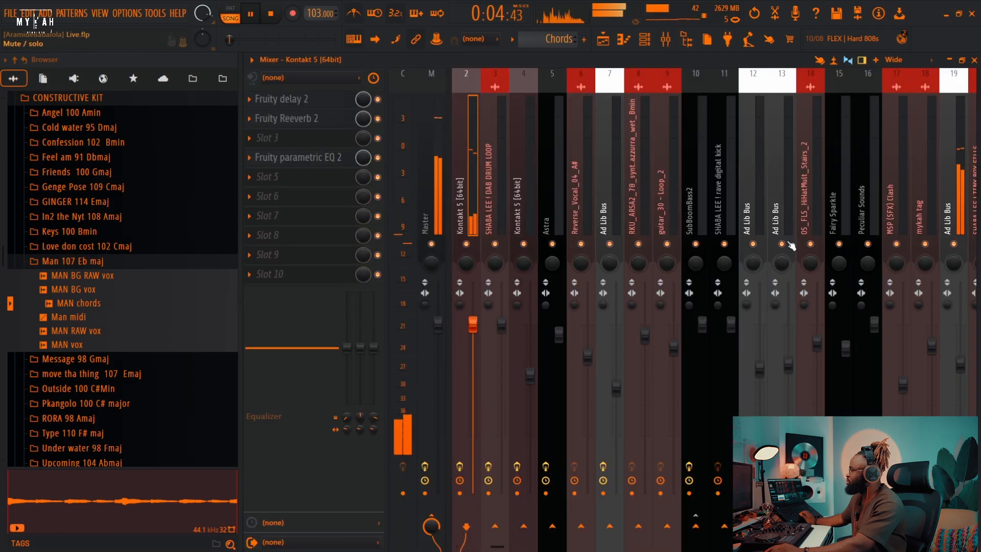
pyautogui.scroll(-6, 802, 315)
pyautogui.moveTo(789, 364); pyautogui.dragTo(789, 398)
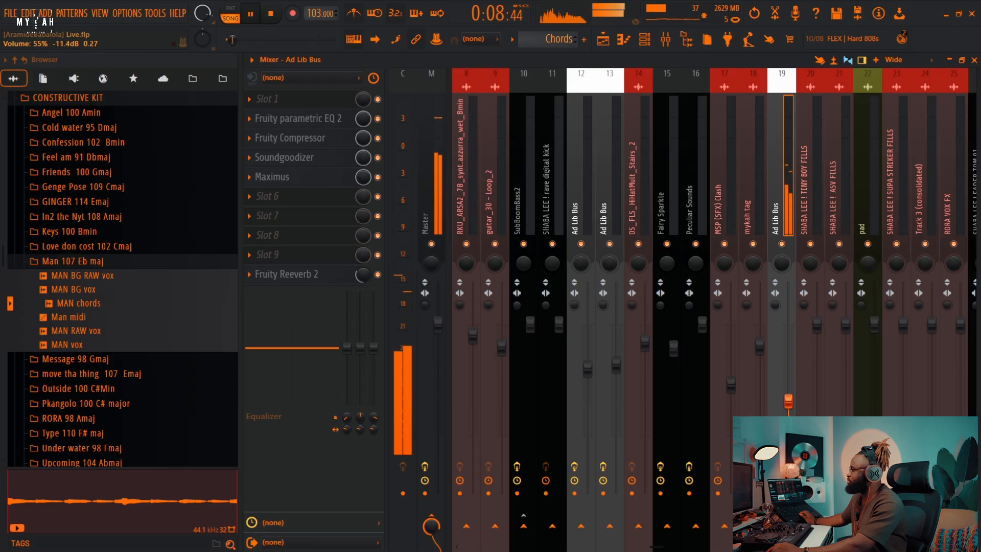
pyautogui.press('F5')
pyautogui.press('space')
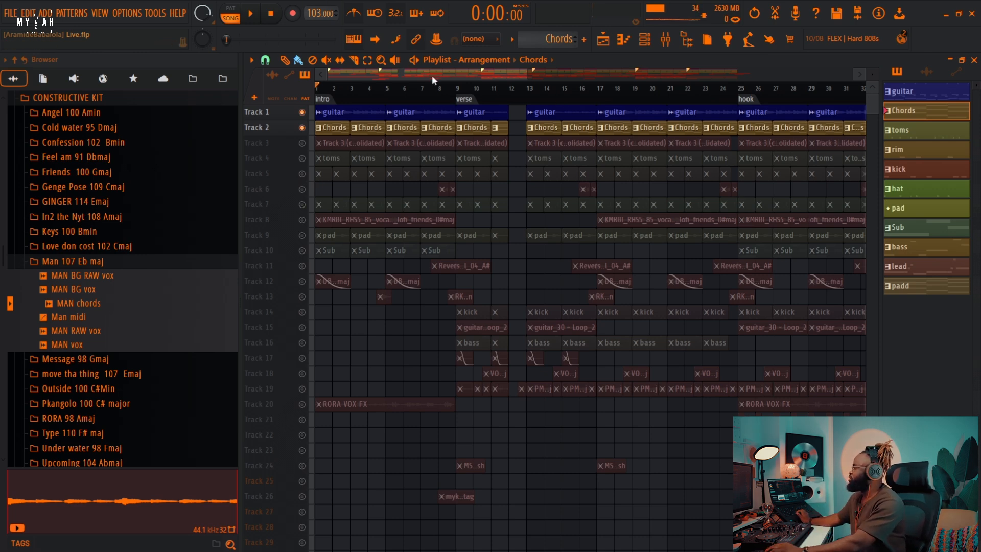
# Enlarge the playlist track rows, enable the drum and percussion tracks, including Tracks 3, 4, 5 and 21, and play the hook.
pyautogui.scroll(-3, 513, 95)
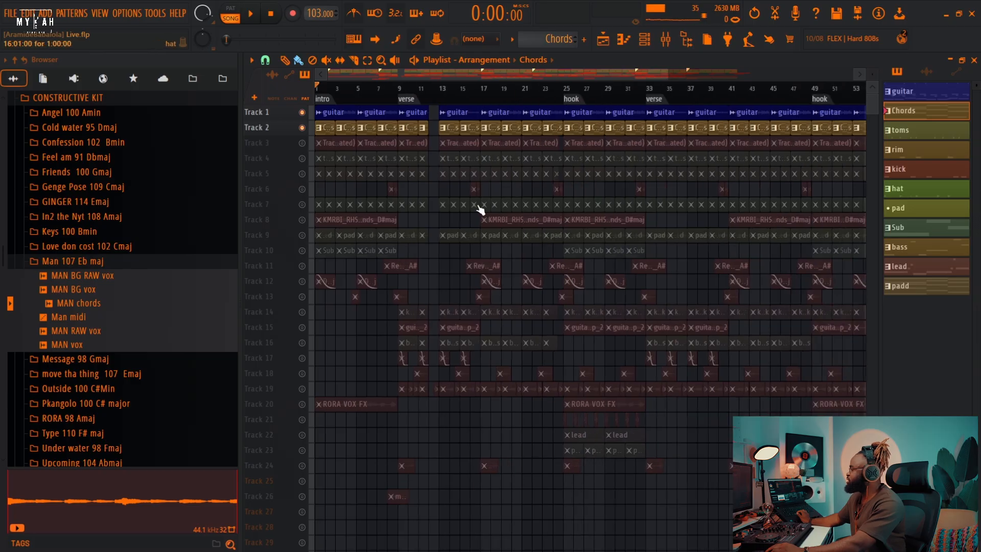
pyautogui.moveTo(872, 74); pyautogui.dragTo(871, 74)
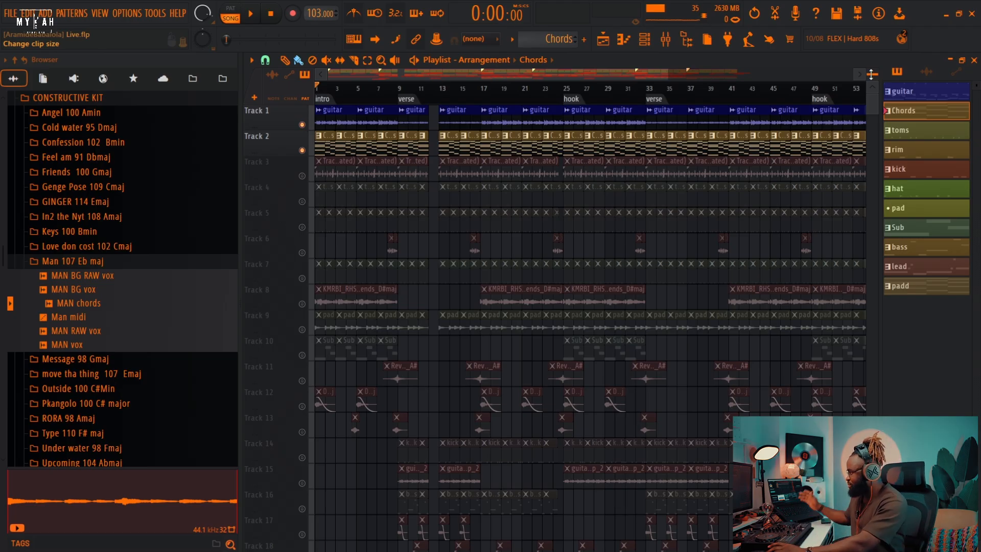
pyautogui.click(302, 175)
pyautogui.click(302, 201)
pyautogui.click(302, 227)
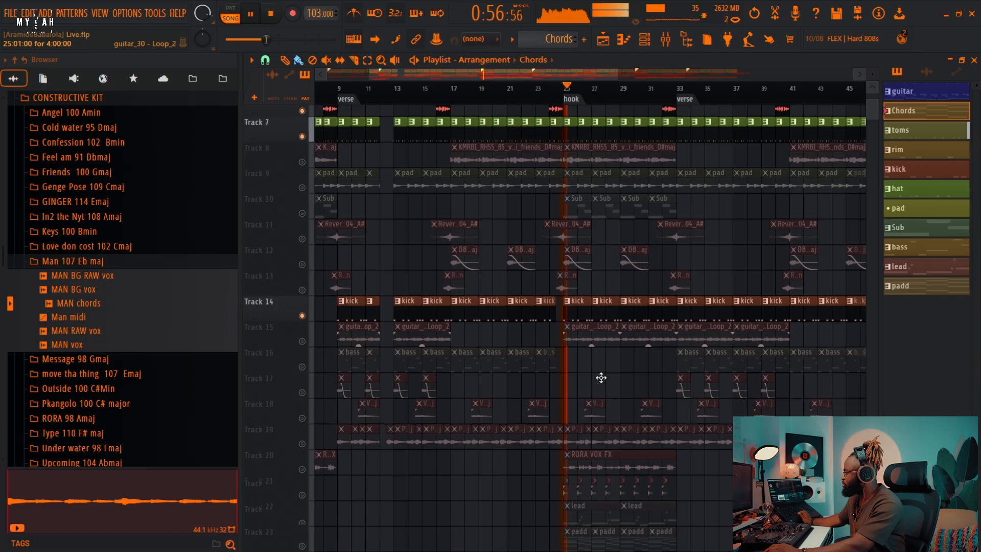
pyautogui.scroll(-2, 601, 378)
pyautogui.click(303, 457)
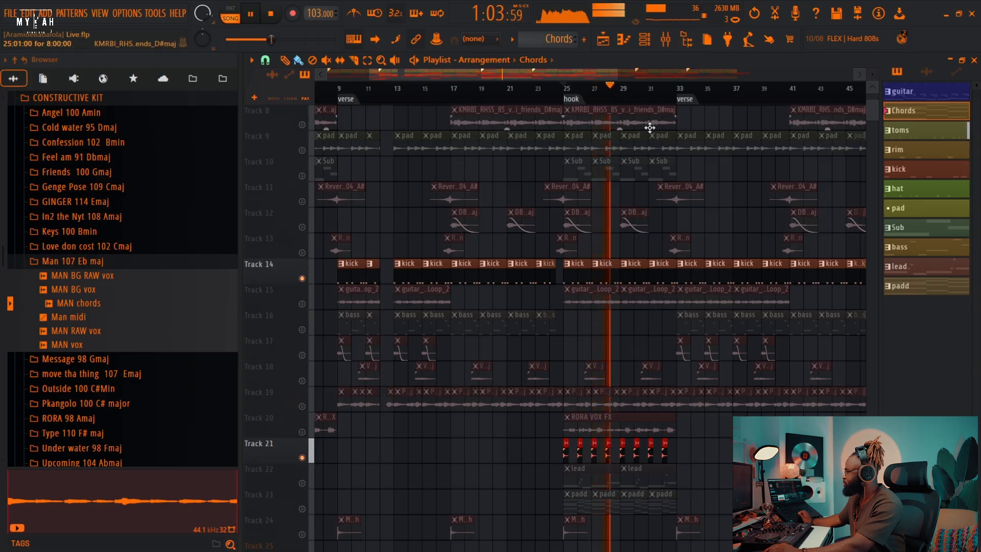
pyautogui.scroll(3, 635, 103)
pyautogui.scroll(2, 635, 103)
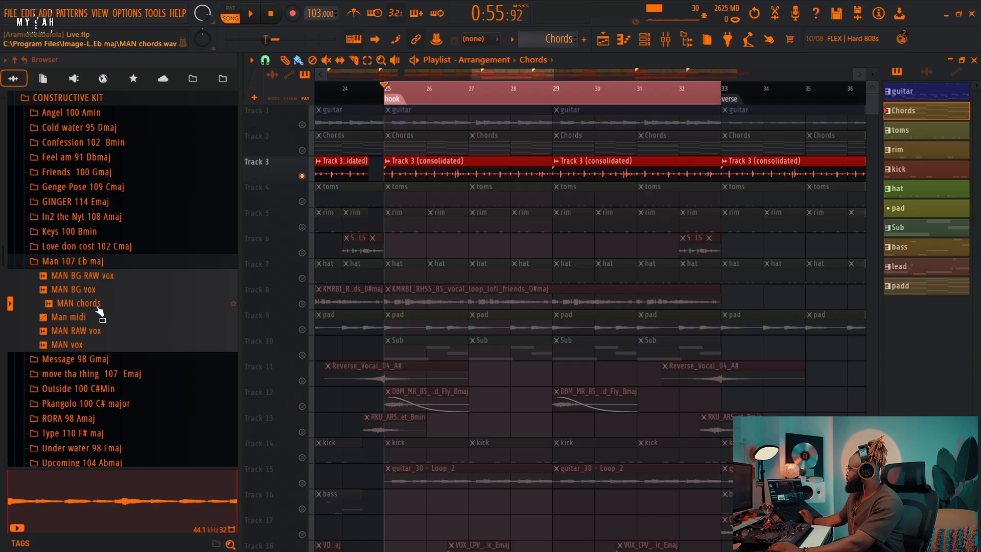
# Browse the sample library for the SHABA LEE ! DAB loops and preview DAB DRUM LOOP and DAB PERC LOOP.
pyautogui.scroll(-15, 121, 295)
pyautogui.click(143, 358)
pyautogui.scroll(20, 143, 357)
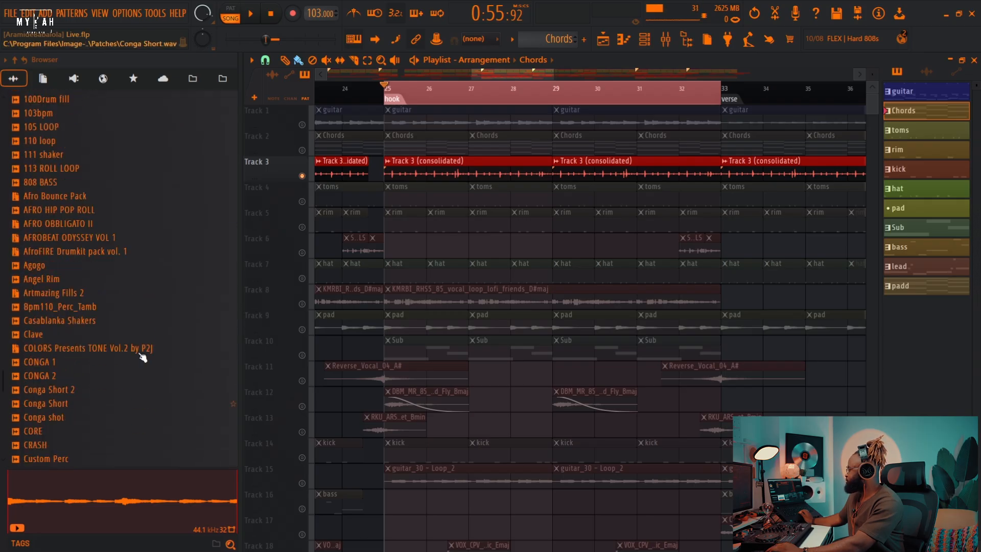
pyautogui.scroll(12, 139, 352)
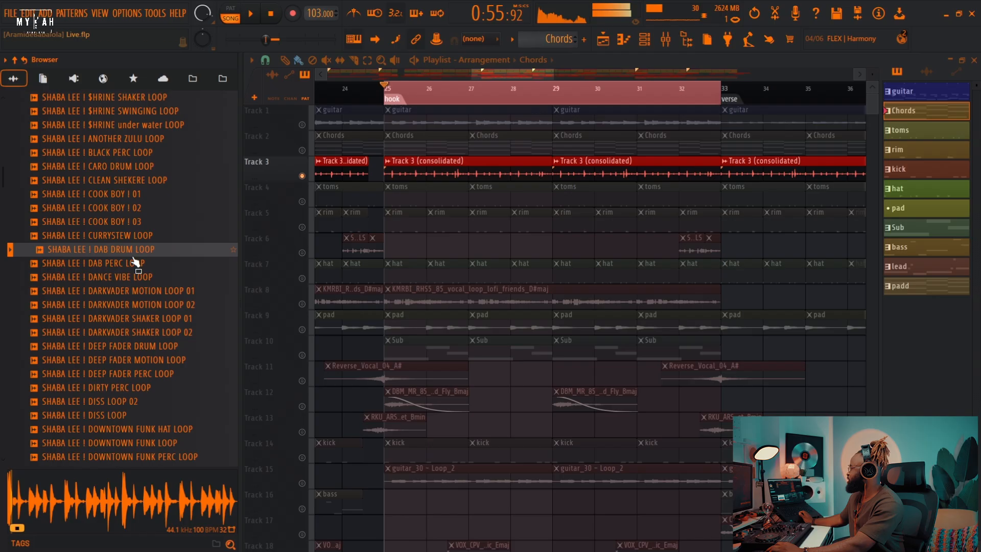
pyautogui.click(133, 266)
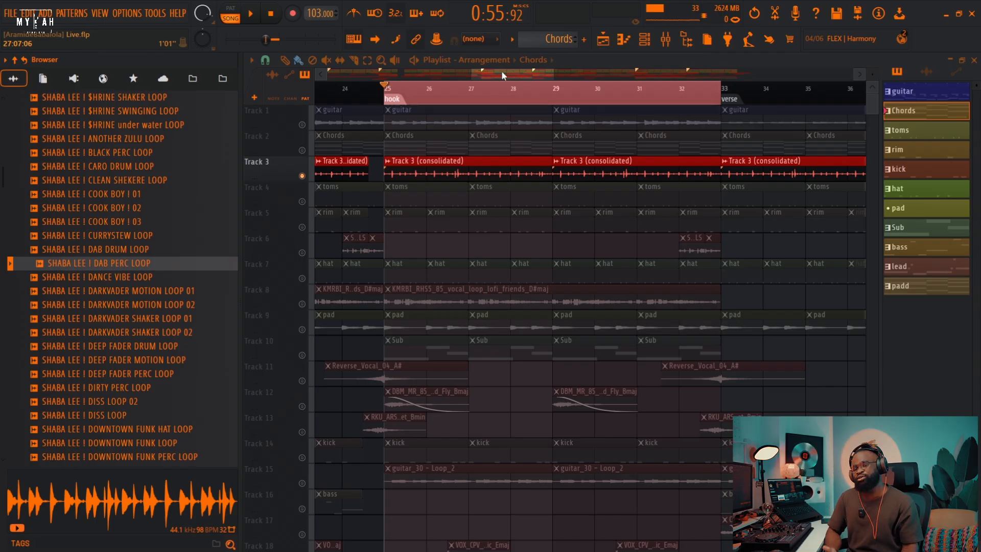
# Play the hook's drum loop, and examine the Fruity Parametric EQ 2 on the SHABA LEE ! DAB DRUM LOOP mixer track.
pyautogui.press('space')
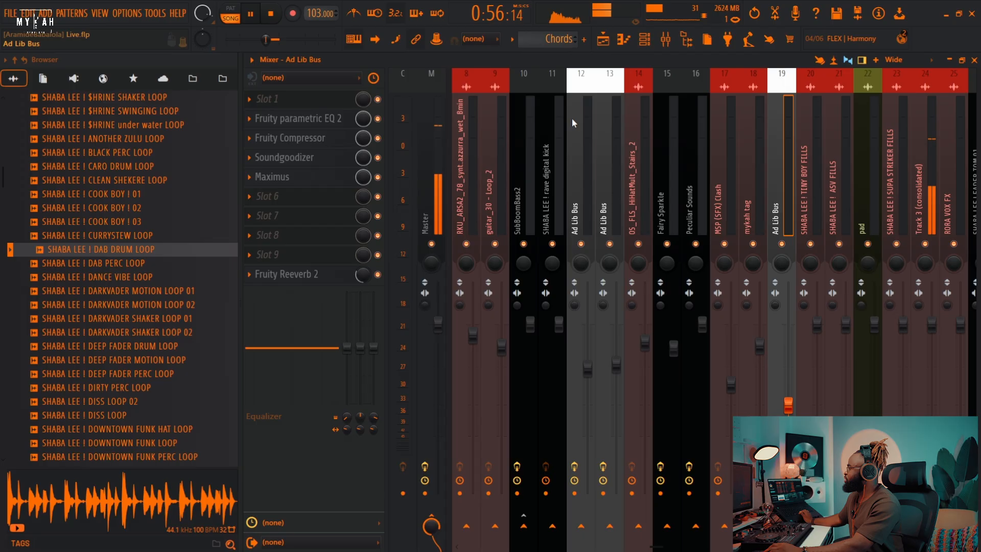
pyautogui.press('space')
pyautogui.scroll(3, 465, 204)
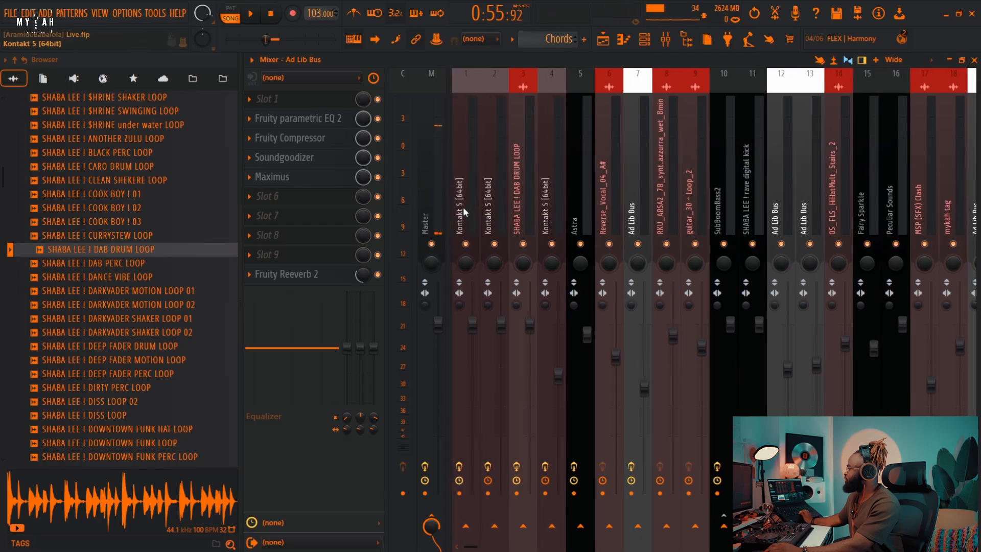
pyautogui.click(520, 206)
pyautogui.click(302, 119)
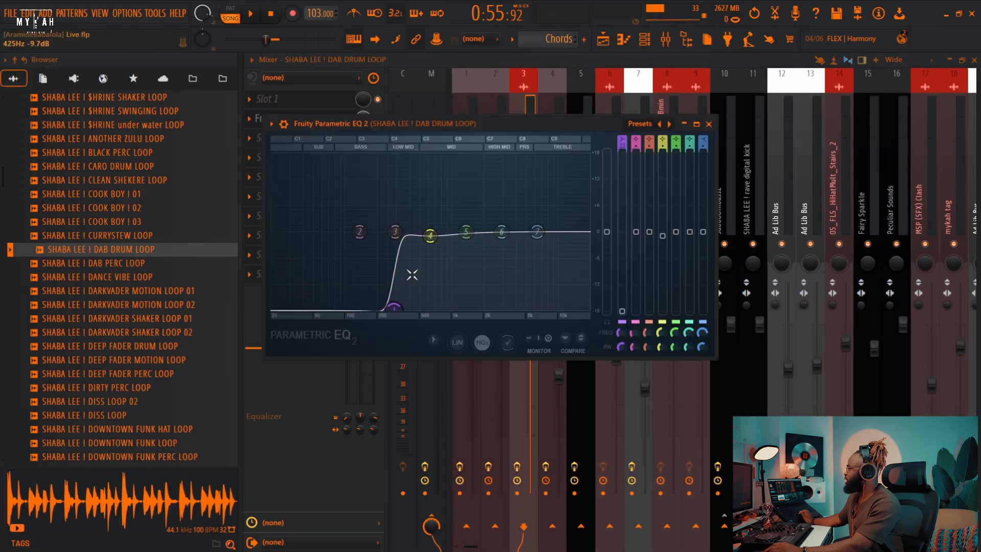
pyautogui.click(535, 61)
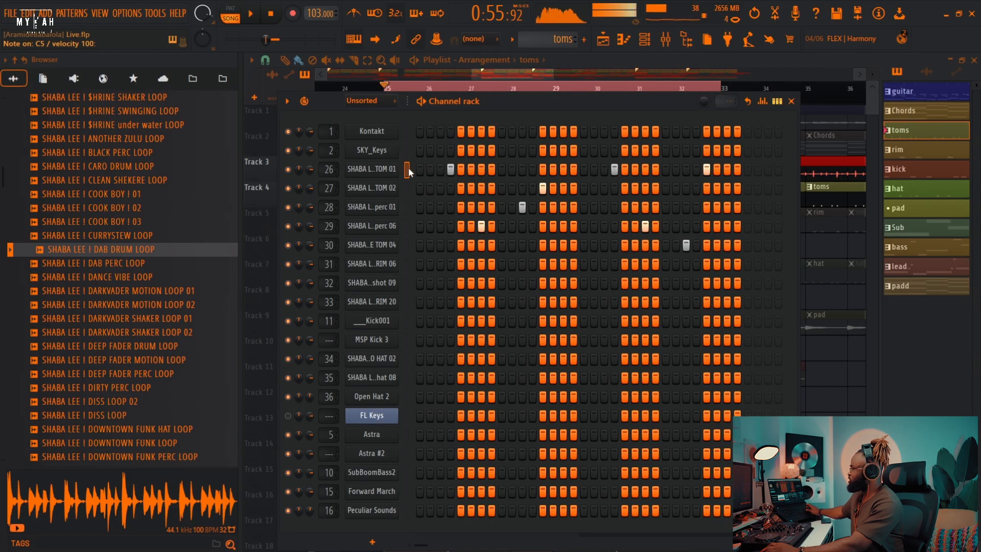
# Select the SHABA LEE perc 06 channel in the toms pattern and play the toms with the drum loop.
pyautogui.click(406, 225)
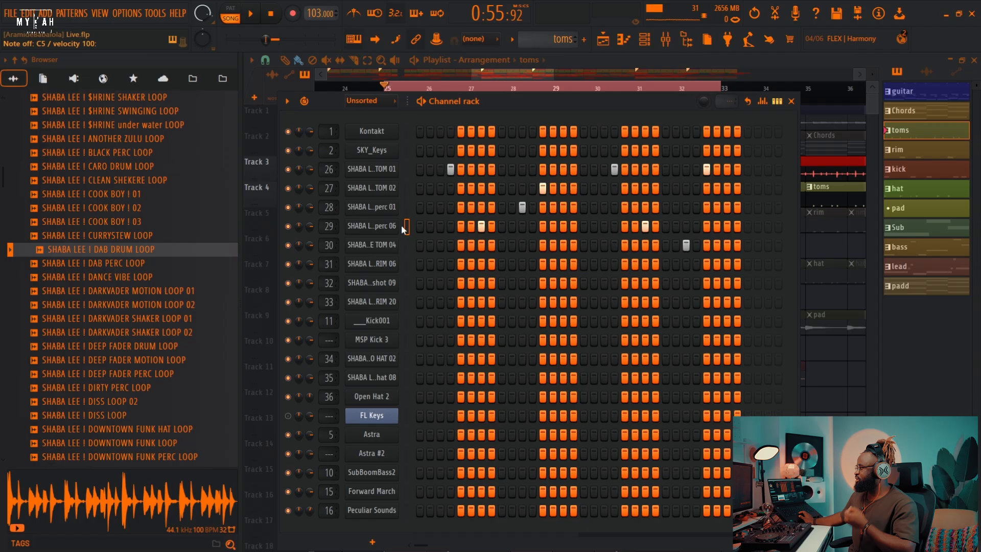
pyautogui.press('space')
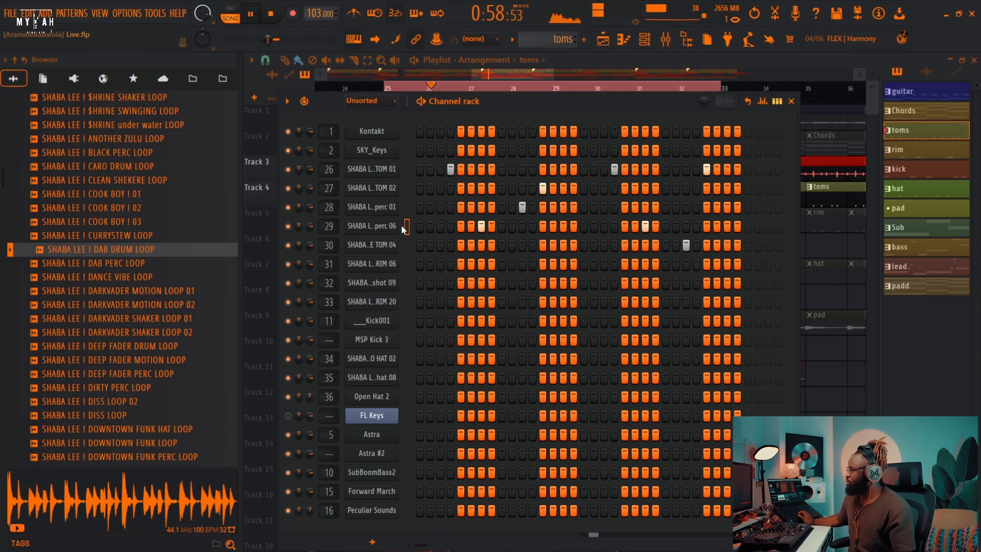
pyautogui.press('space')
# Enable the rim clips on Track 5, check the pattern's channels, and audition the hook.
pyautogui.press('F6')
pyautogui.click(302, 227)
pyautogui.click(405, 227)
pyautogui.click(646, 41)
pyautogui.press('space')
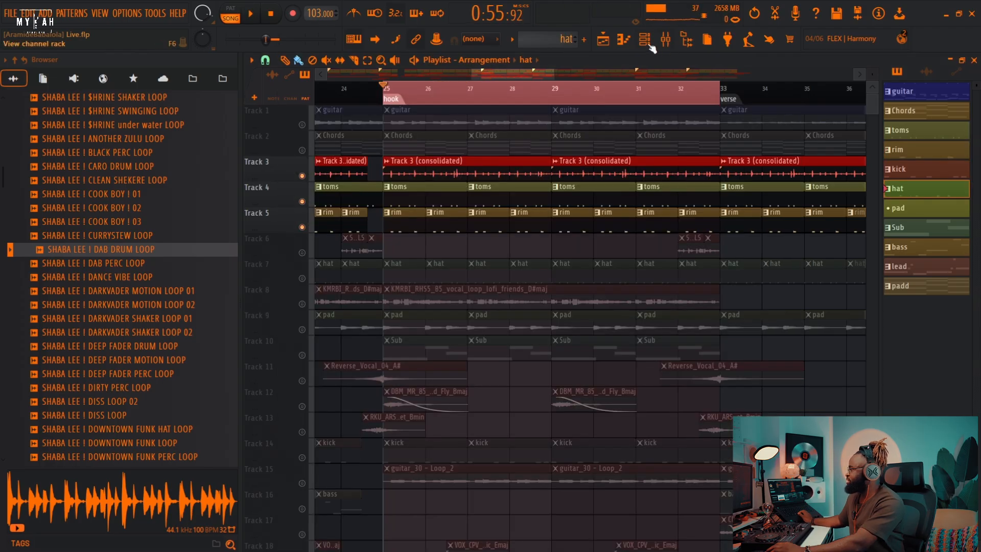
# Show the hat pattern's steps in the channel rack and play it in pattern mode.
pyautogui.click(647, 42)
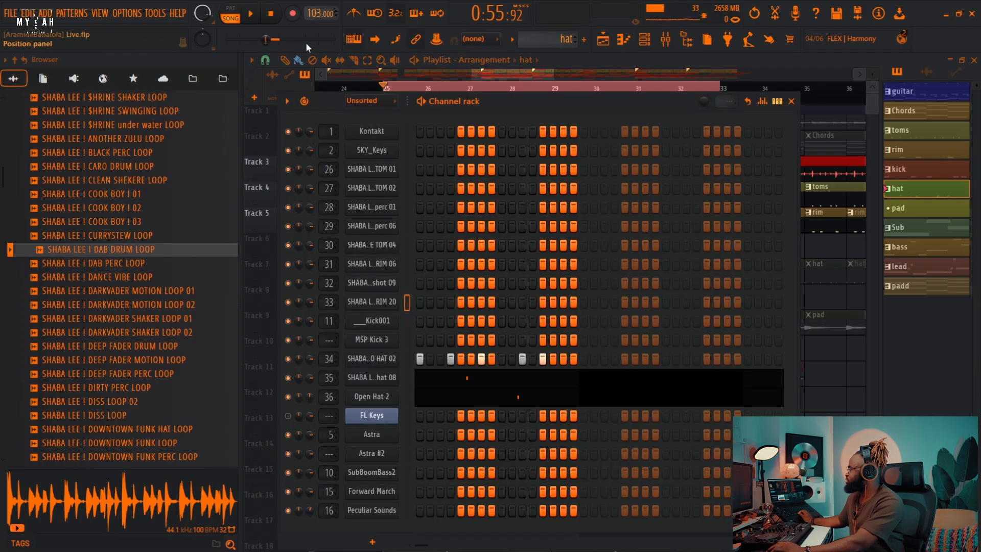
pyautogui.click(235, 12)
pyautogui.press('space')
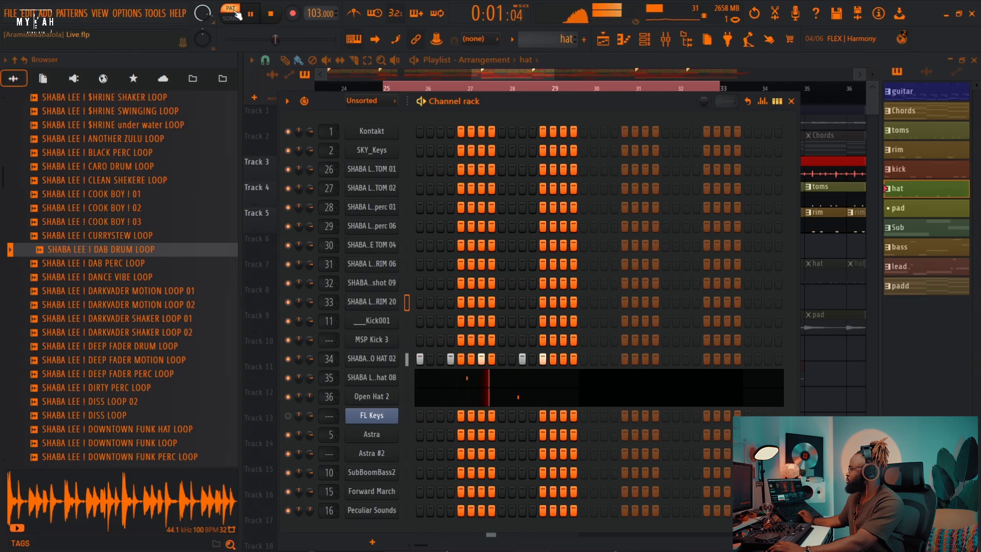
# Enable the kick clips on Track 14, inspect the Kick001 channel, and play the hook with the kick and hats.
pyautogui.click(329, 330)
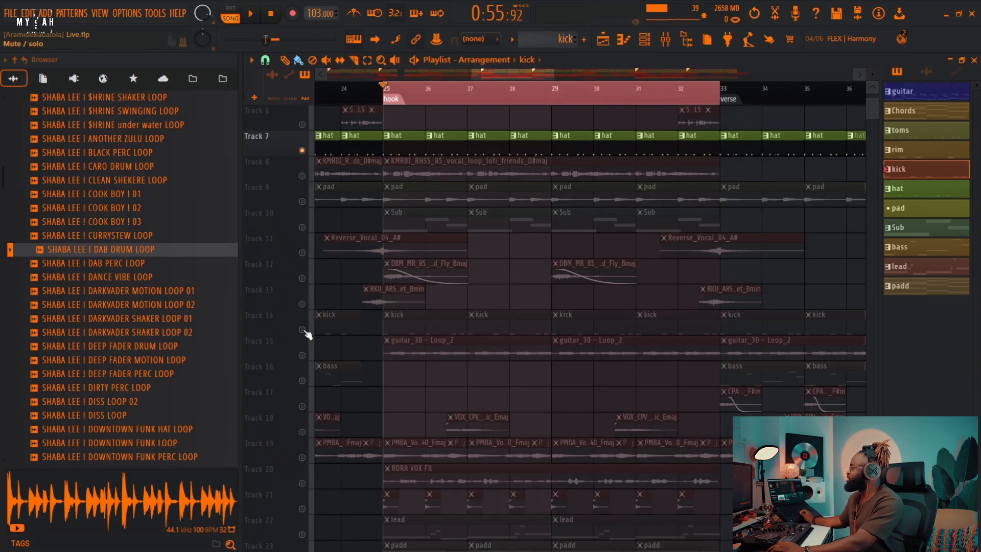
pyautogui.click(302, 329)
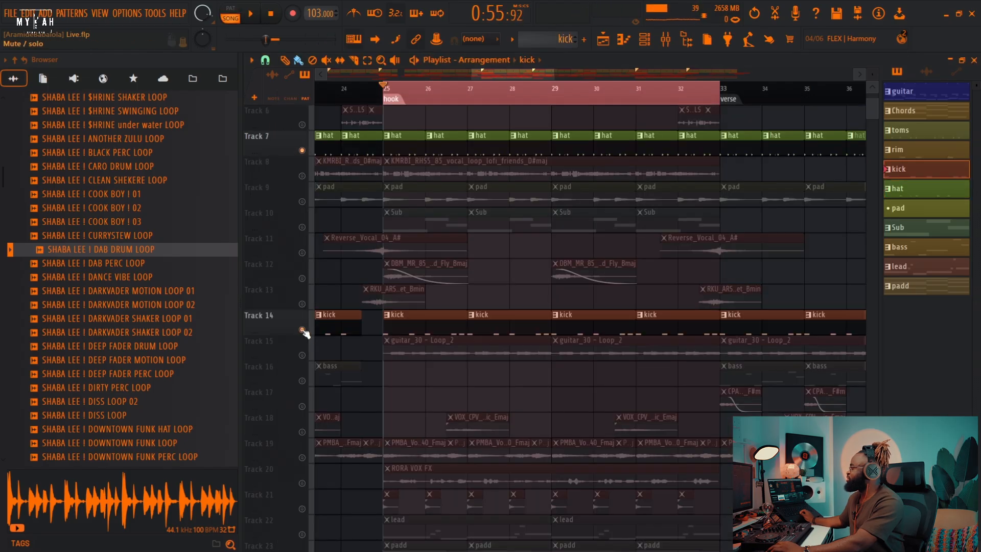
pyautogui.click(644, 40)
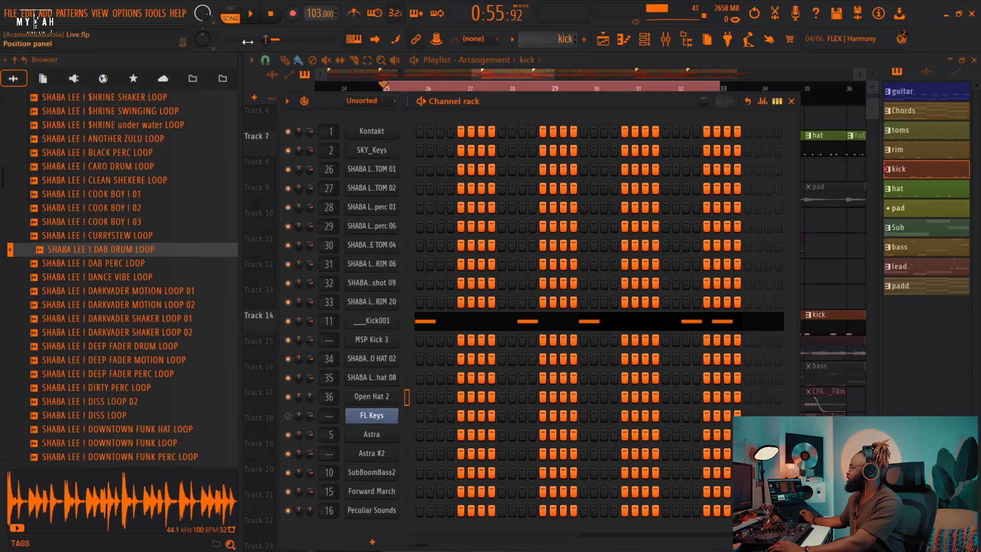
pyautogui.click(381, 321)
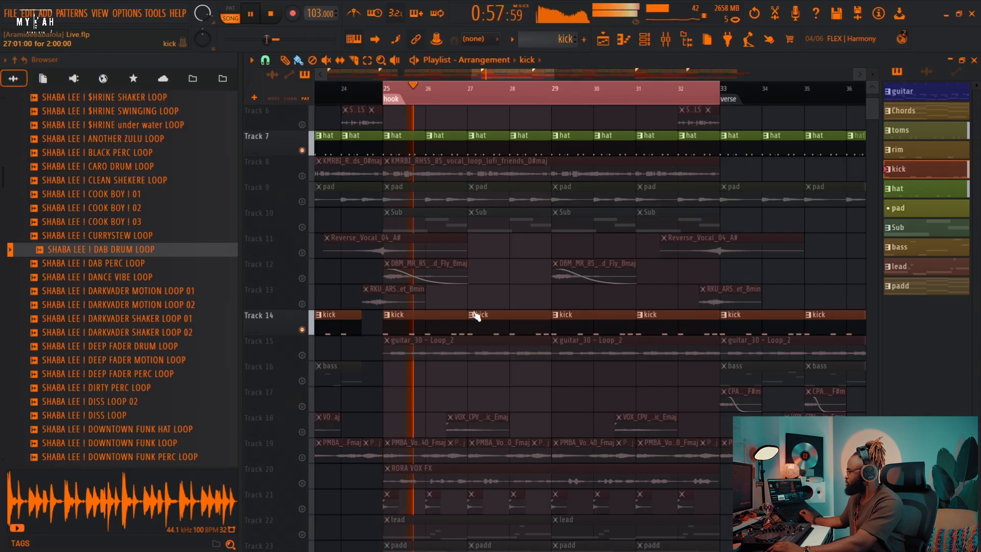
pyautogui.scroll(-2, 497, 313)
pyautogui.scroll(-4, 499, 310)
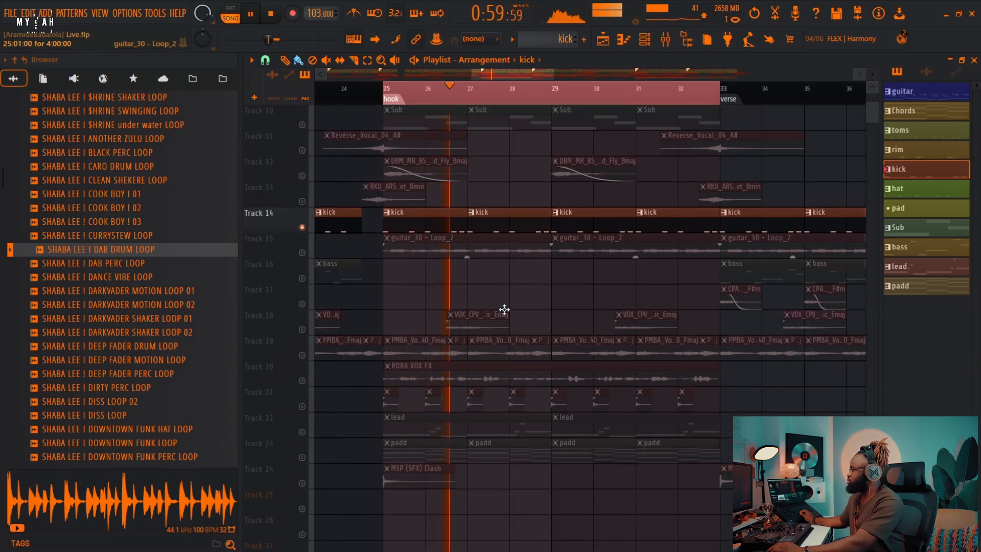
pyautogui.press('space')
# Inspect the OS_FLS_HiHatMult_Stairs_2 clip on Track 21, enable that track and play the hook.
pyautogui.scroll(3, 504, 308)
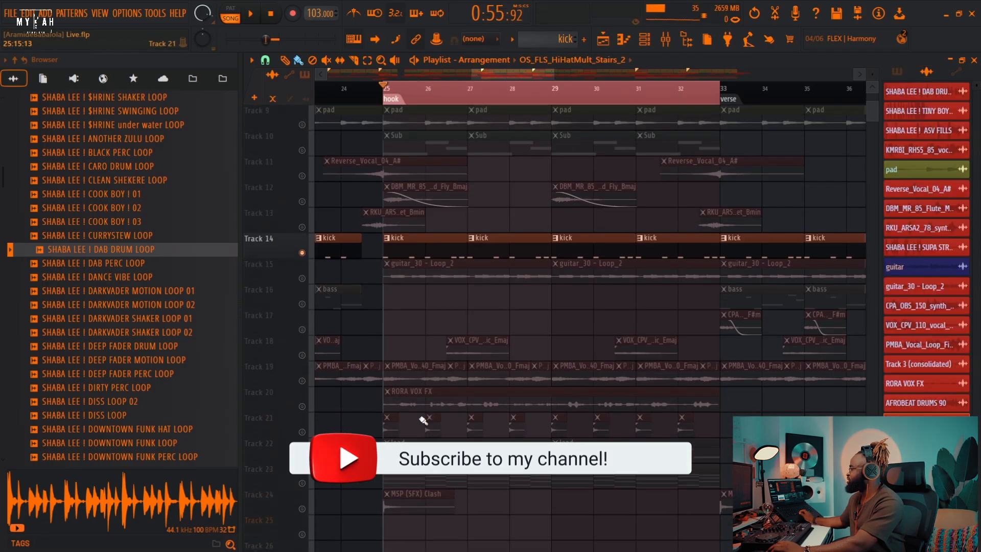
pyautogui.doubleClick(390, 419)
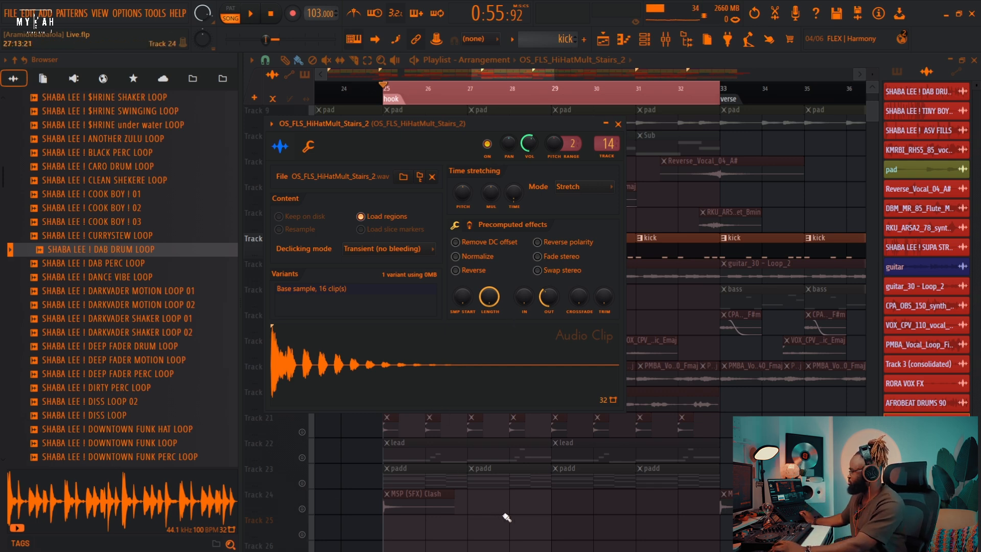
pyautogui.press('Escape')
pyautogui.click(302, 432)
pyautogui.press('space')
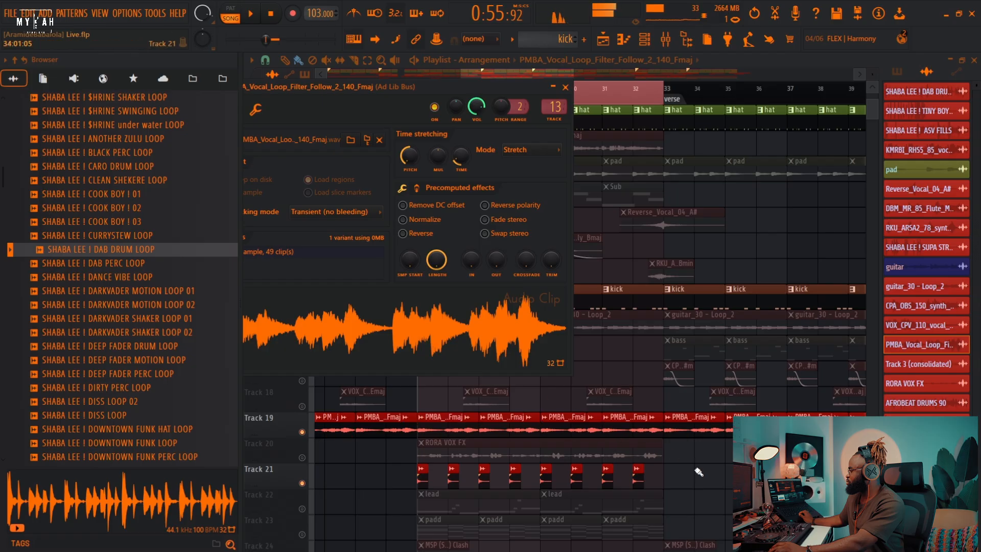
# Close the PMBA_Vocal_Loop_Filter_Follow_2 clip settings and play the hook with the vocal loop on Track 19.
pyautogui.press('Escape')
pyautogui.press('space')
pyautogui.press('space')
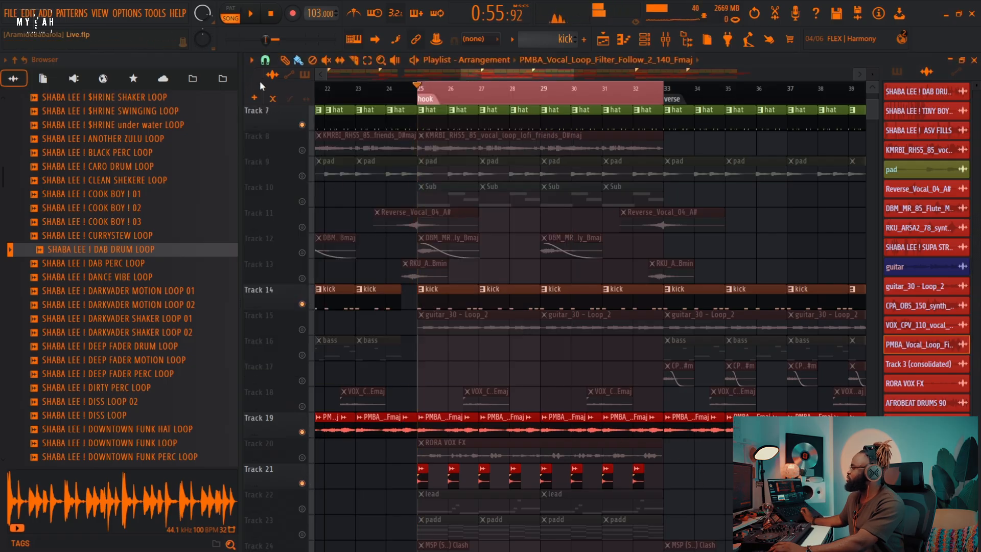
pyautogui.press('space')
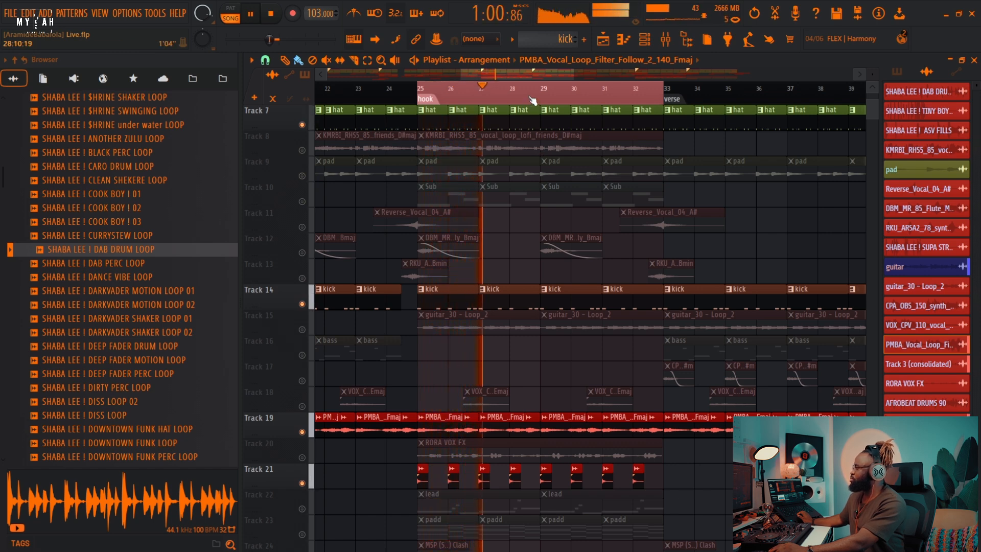
pyautogui.scroll(-1, 533, 100)
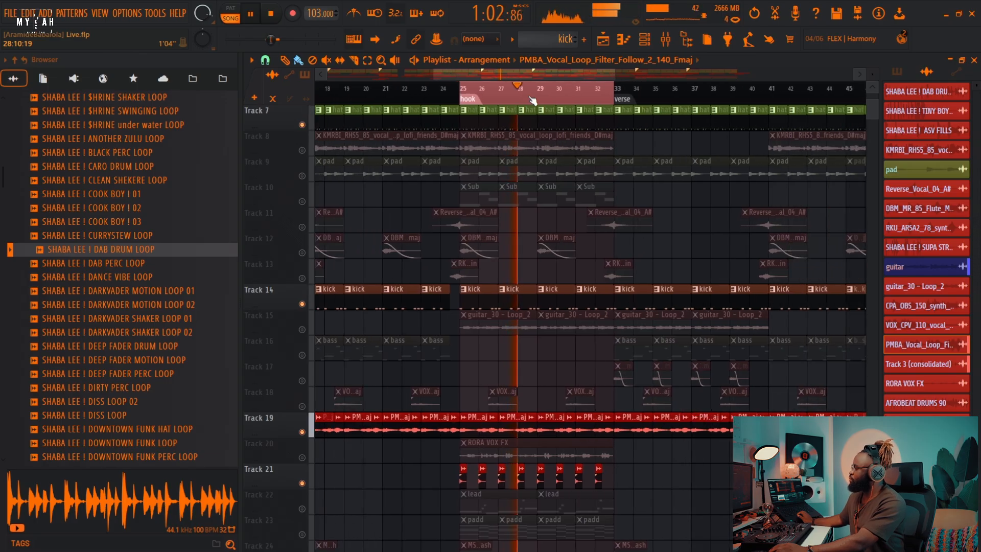
pyautogui.press('space')
pyautogui.scroll(1, 504, 81)
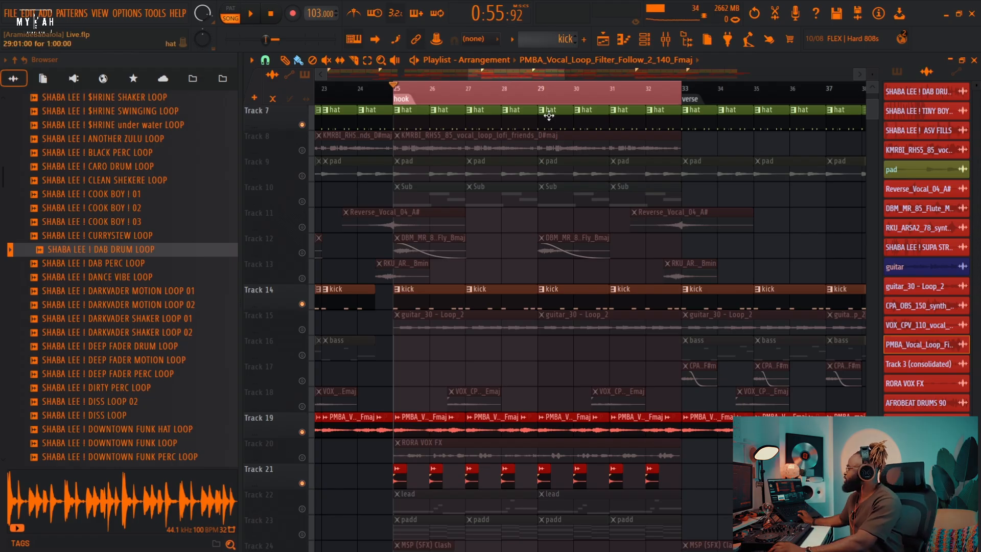
# Select the Sub pattern, open its Astra instrument with the Bass - Flange Reese preset, and audition a note.
pyautogui.click(429, 201)
pyautogui.click(647, 43)
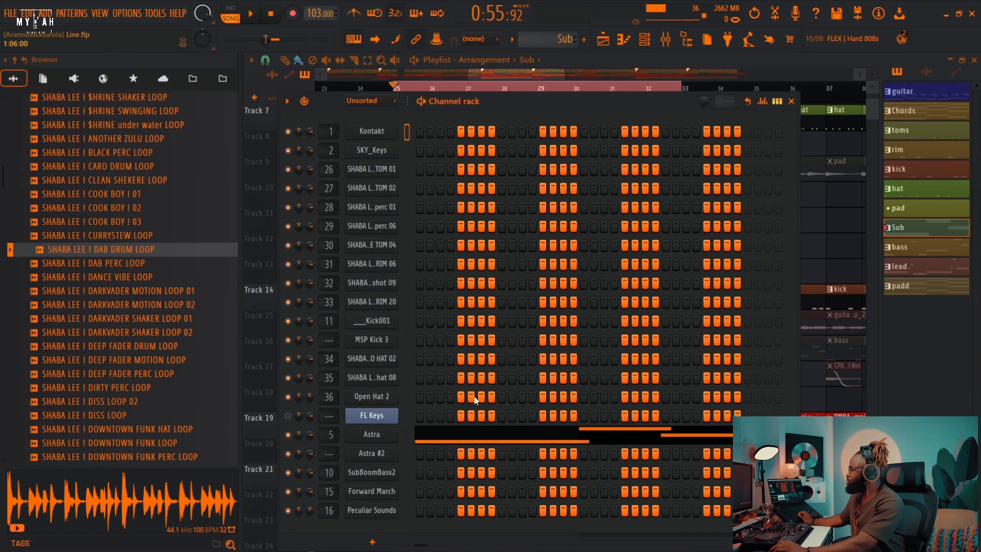
pyautogui.click(382, 435)
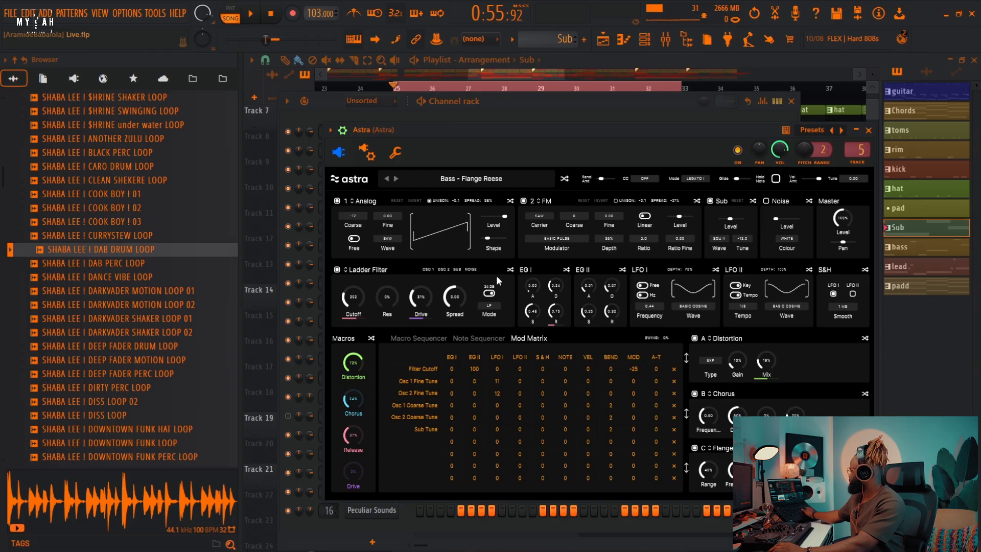
pyautogui.press('z')
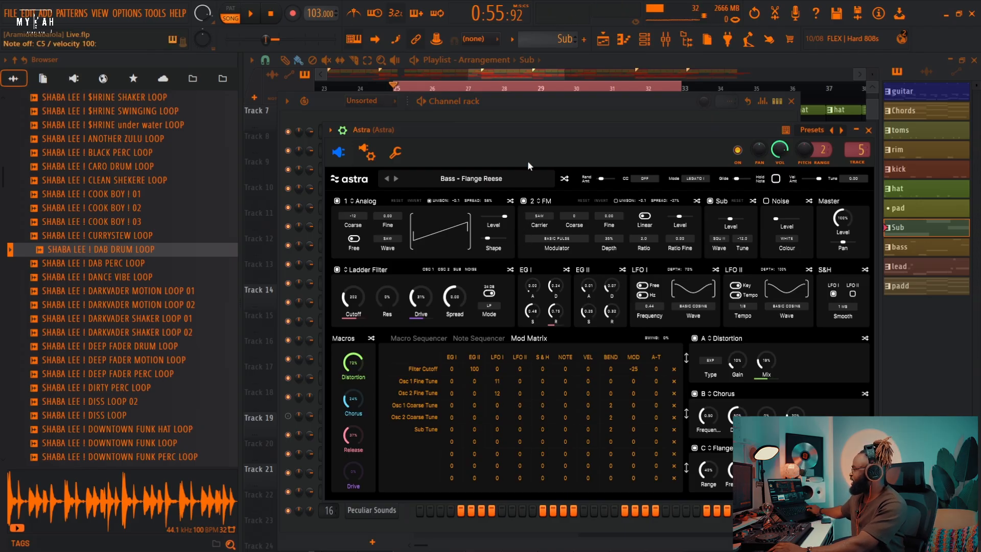
# Reposition the Astra window and audition notes of the Bass - Flange Reese preset.
pyautogui.moveTo(553, 130); pyautogui.dragTo(546, 131)
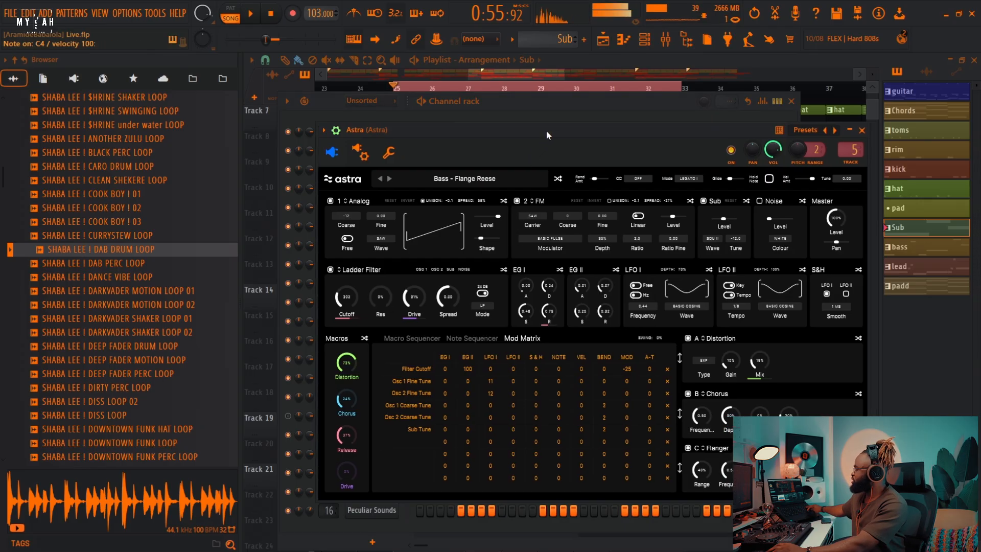
pyautogui.press('x')
pyautogui.press('c')
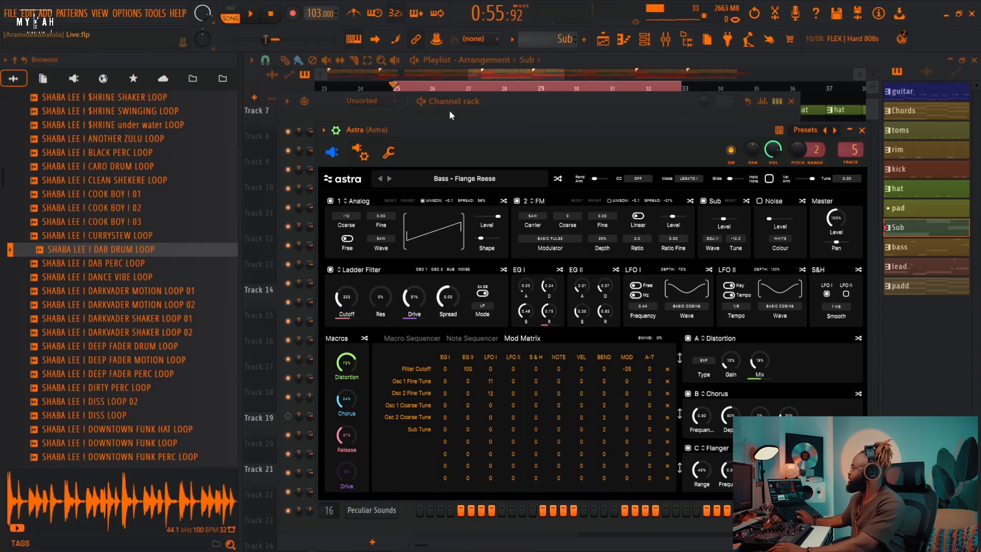
# Open the Sub pattern in the piano roll and audition its F2, A2 and G2 bass notes.
pyautogui.click(486, 79)
pyautogui.doubleClick(407, 197)
pyautogui.click(286, 149)
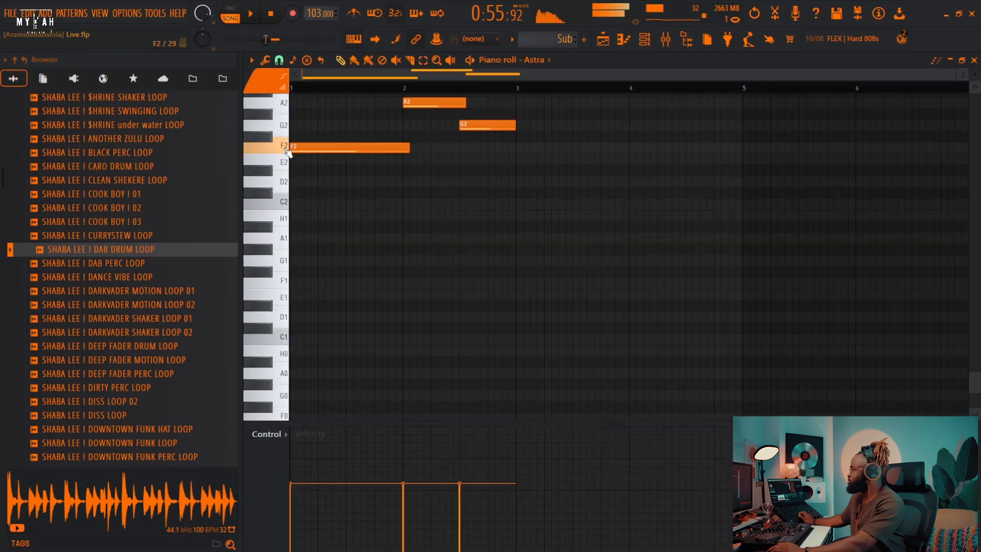
pyautogui.click(286, 107)
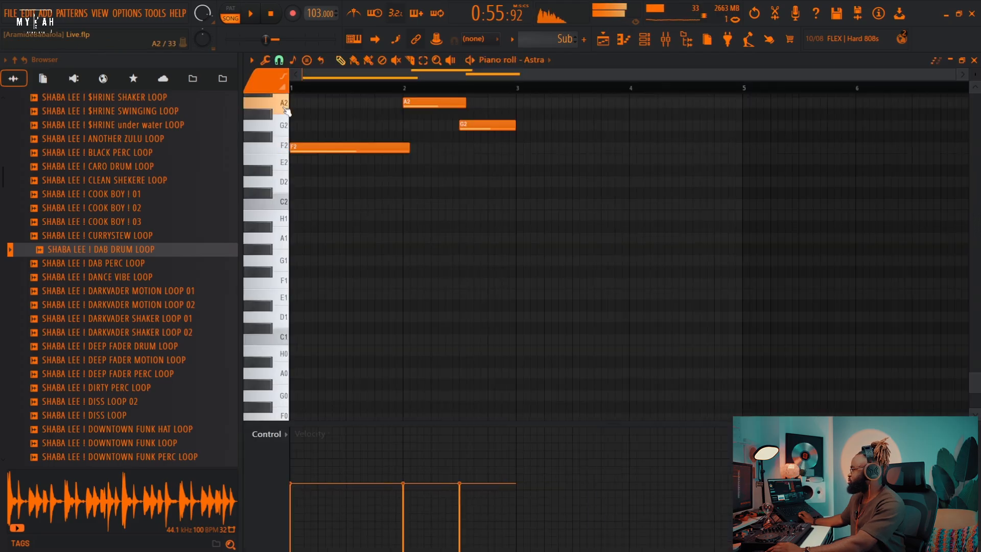
pyautogui.click(286, 128)
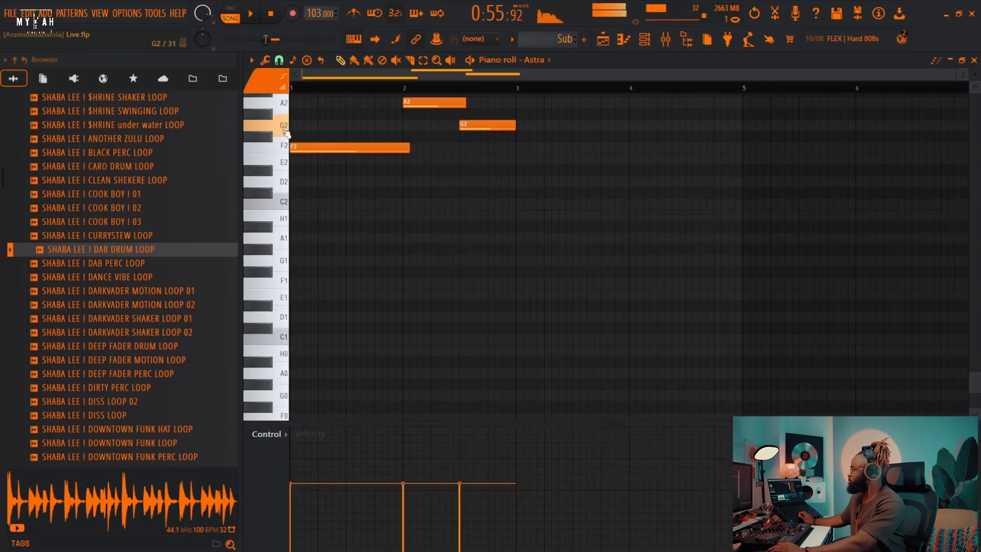
pyautogui.click(287, 147)
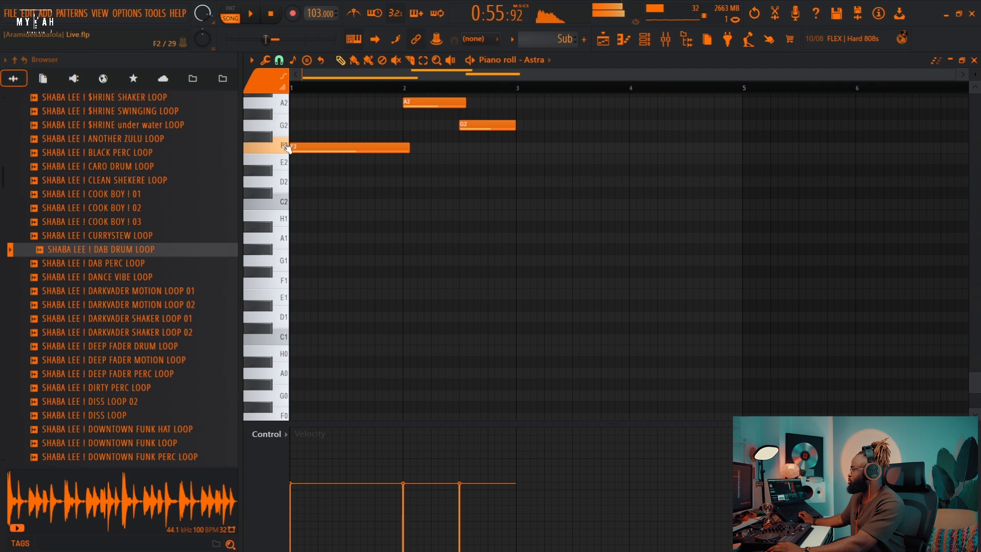
# Return to the playlist, enable the Sub clips on Track 10 and play the hook.
pyautogui.click(601, 45)
pyautogui.click(302, 201)
pyautogui.press('space')
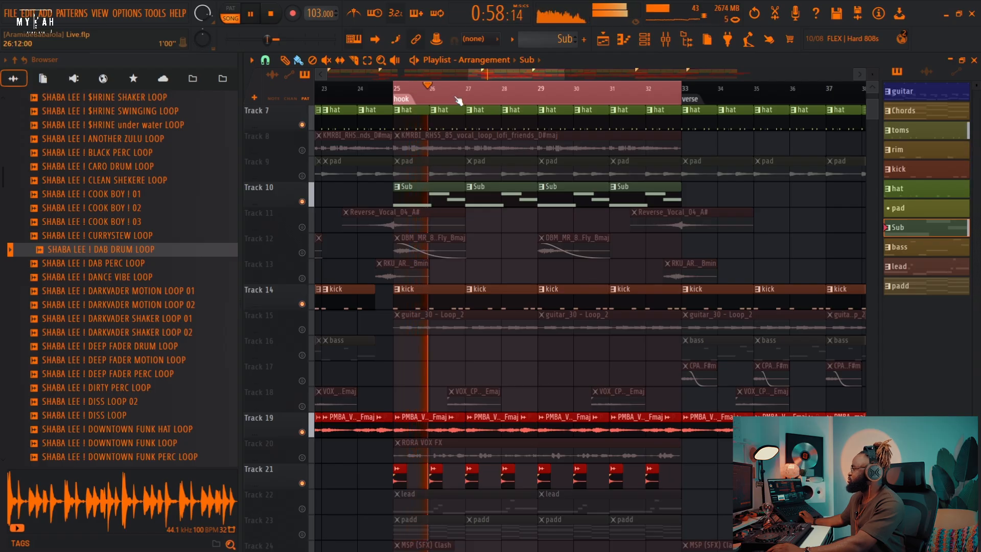
pyautogui.scroll(-1, 459, 100)
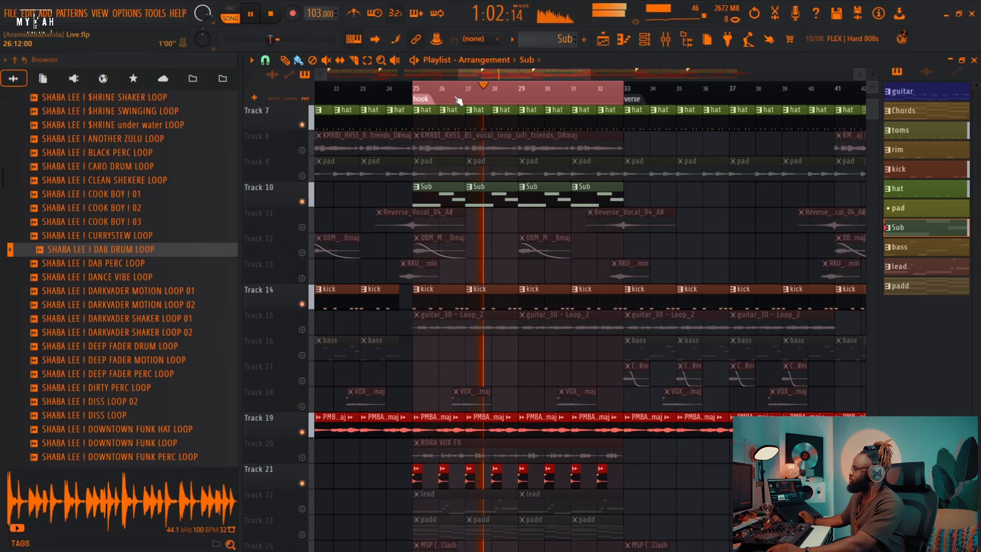
pyautogui.scroll(-1, 460, 101)
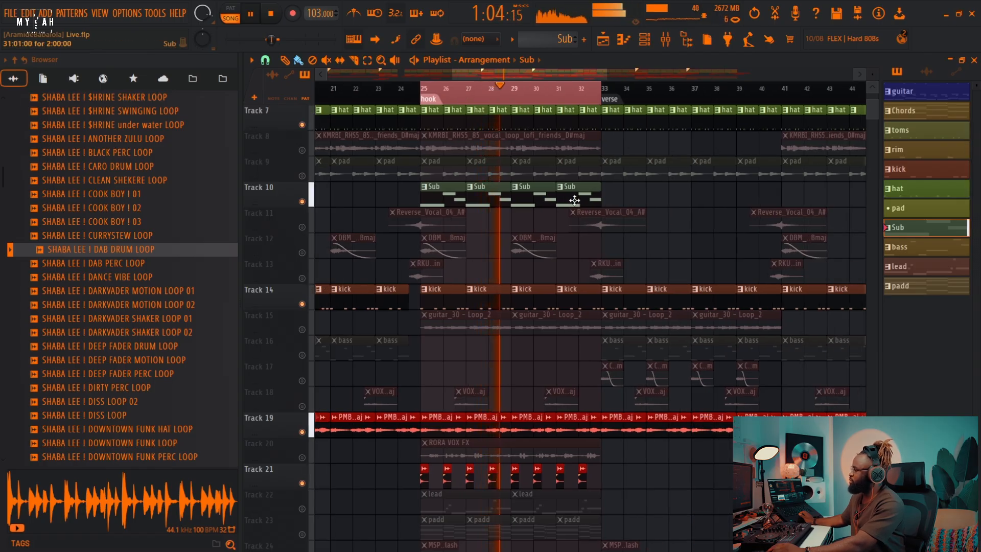
pyautogui.press('space')
# Inspect the VOX_CPV_110_vocal_adlib_angelic_Emaj clip settings on Track 18 and close them.
pyautogui.scroll(-3, 619, 375)
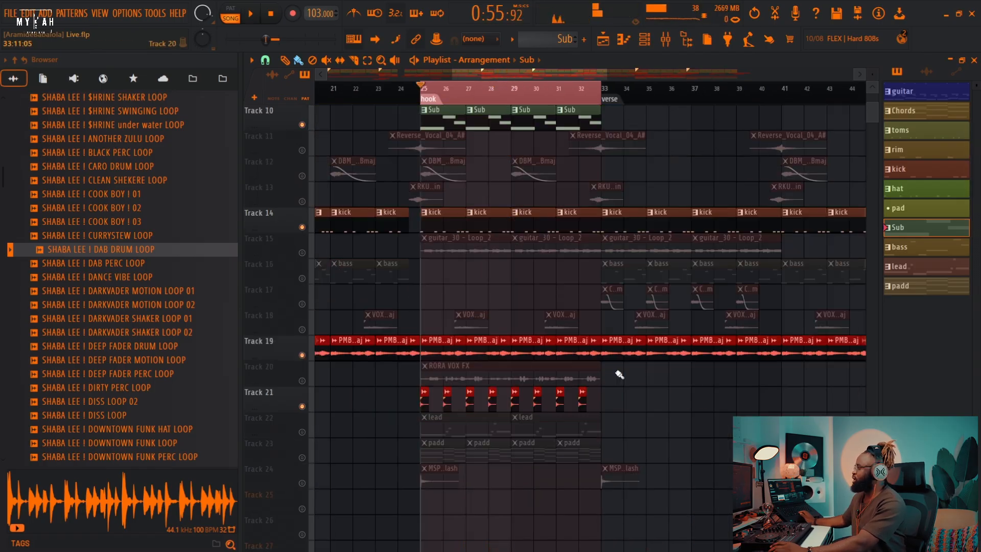
pyautogui.doubleClick(467, 317)
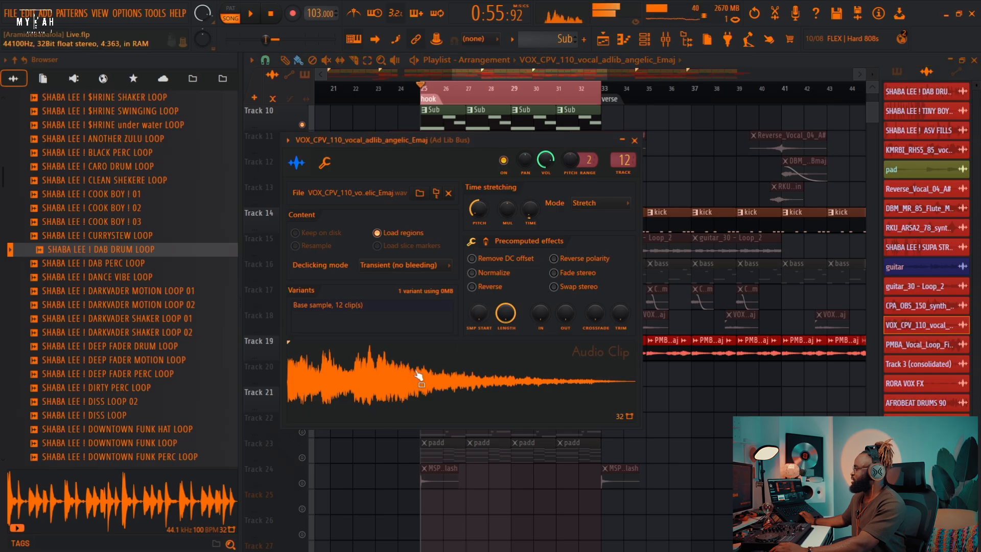
pyautogui.press('Escape')
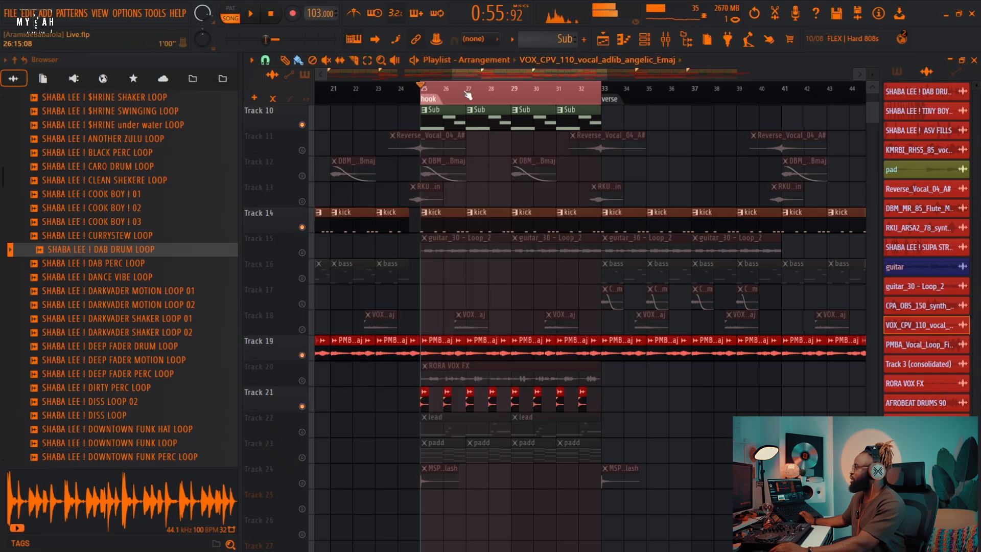
# Enable the angelic vocal ad-lib clips on Track 18 and play the hook from its start.
pyautogui.scroll(4, 466, 94)
pyautogui.click(424, 90)
pyautogui.click(305, 330)
pyautogui.press('space')
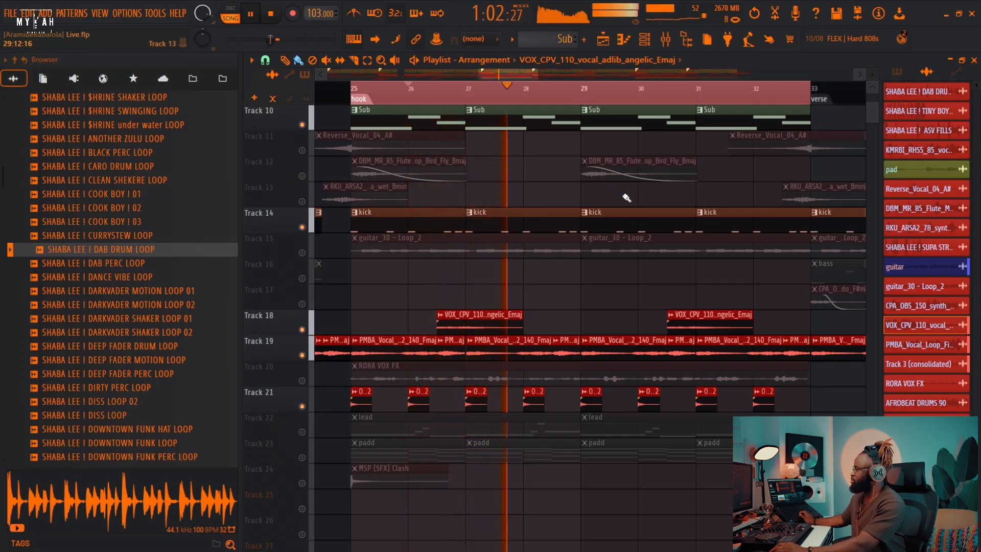
pyautogui.scroll(-3, 650, 106)
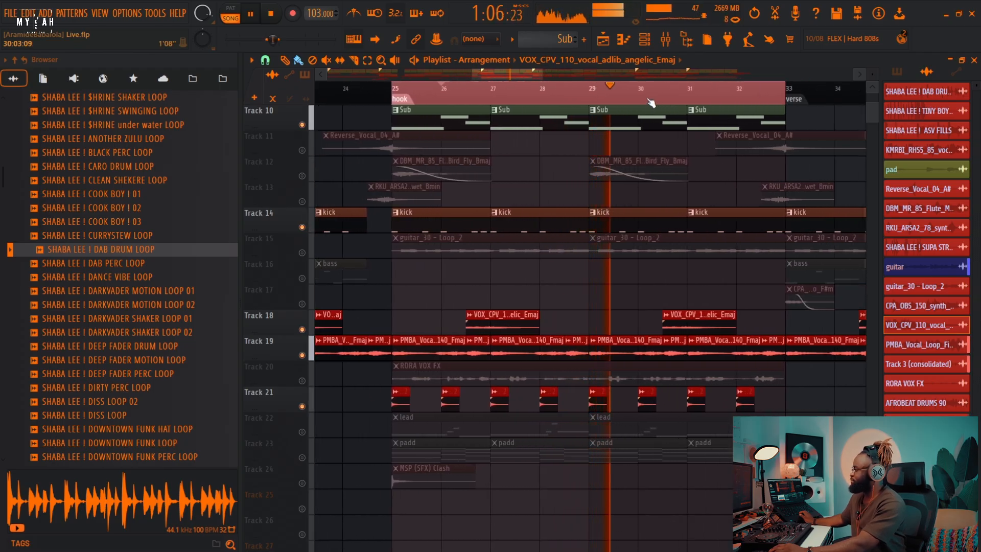
pyautogui.scroll(-2, 650, 105)
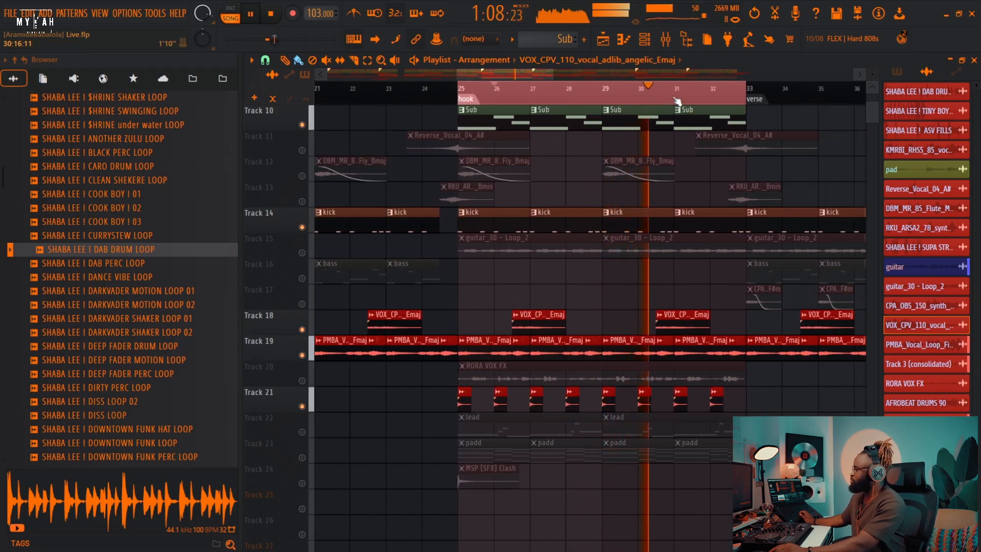
pyautogui.scroll(5, 678, 103)
pyautogui.scroll(-3, 677, 101)
pyautogui.scroll(-3, 678, 101)
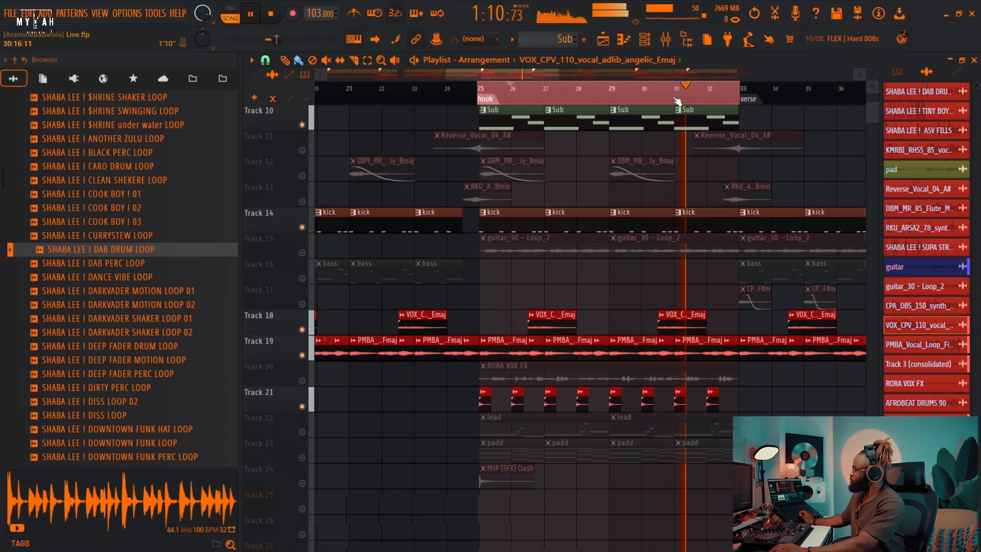
pyautogui.press('space')
# Inspect the DBM_MR_85_Flute_Melody_Loop_Bird_Fly_Bmaj clip settings on Track 12 and close them.
pyautogui.scroll(3, 582, 220)
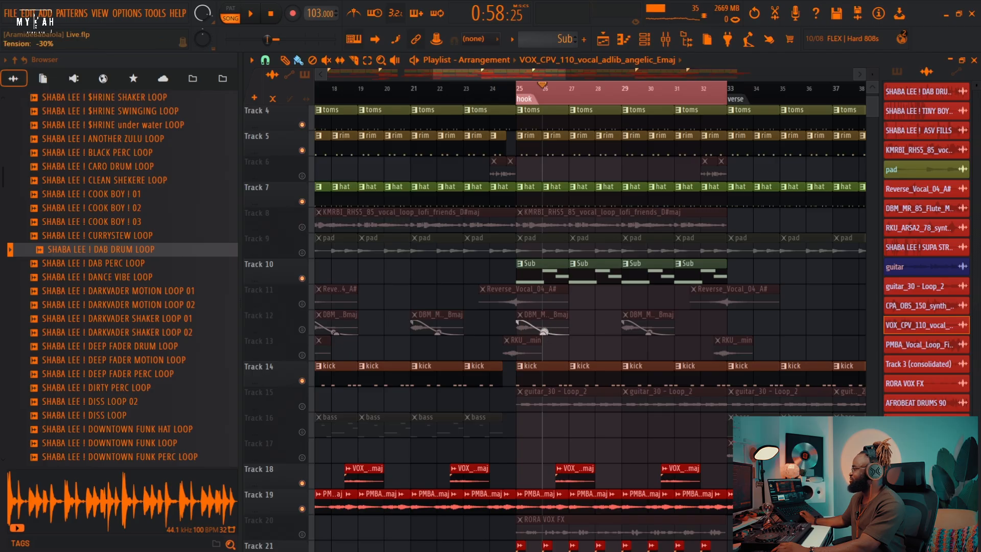
pyautogui.doubleClick(545, 320)
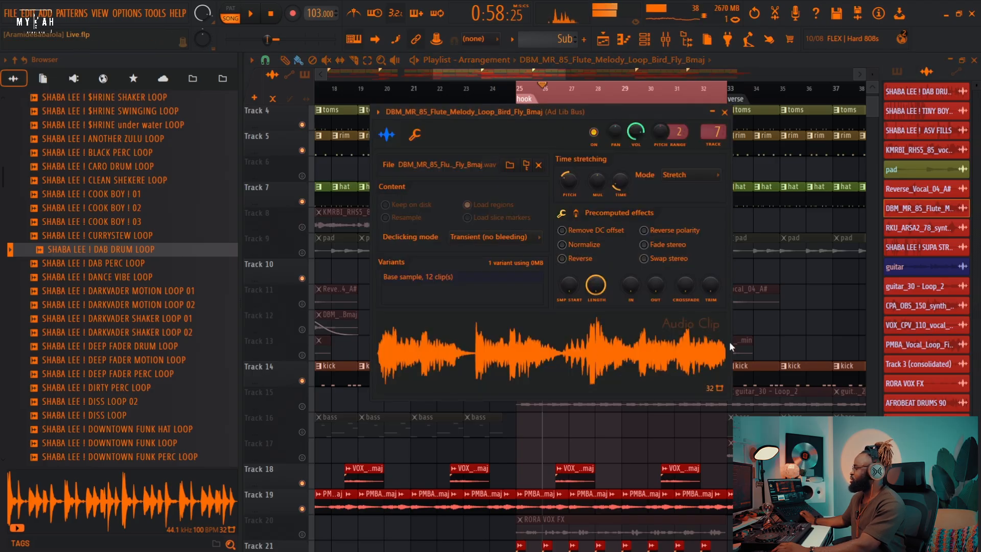
pyautogui.press('Escape')
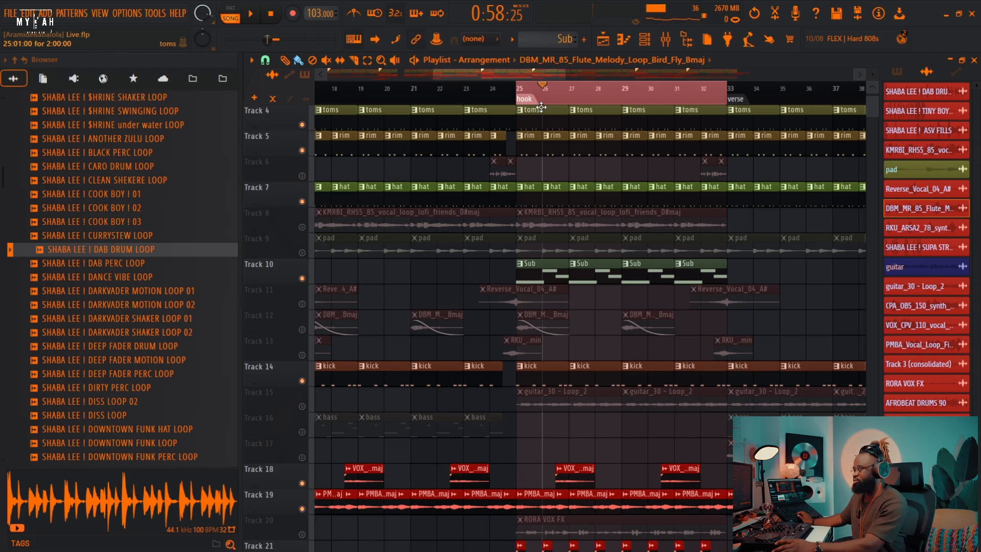
# Enable the flute melody clips on Track 12 and play the hook with them.
pyautogui.scroll(4, 540, 93)
pyautogui.click(483, 94)
pyautogui.press('space')
pyautogui.press('space')
pyautogui.click(298, 330)
pyautogui.press('space')
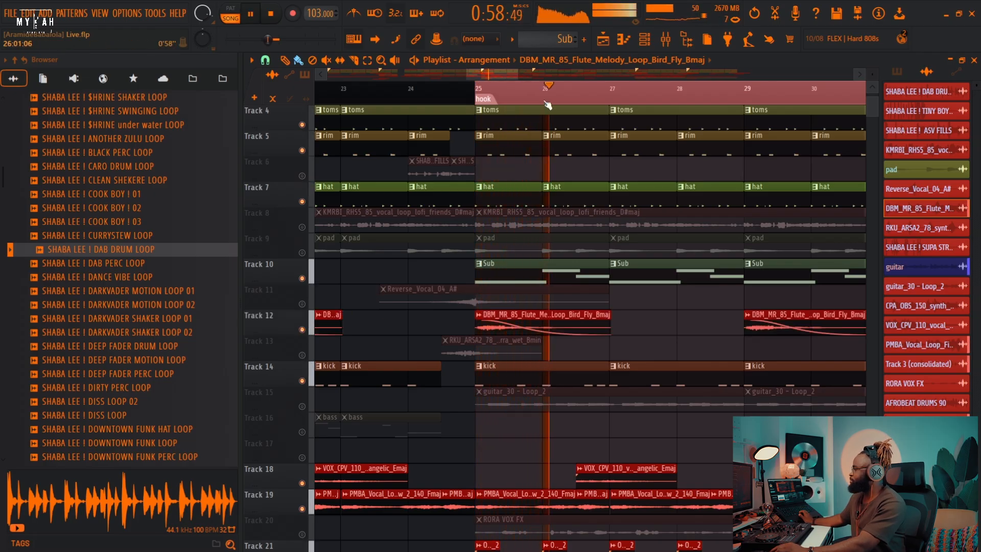
pyautogui.scroll(-3, 545, 102)
pyautogui.scroll(-1, 547, 105)
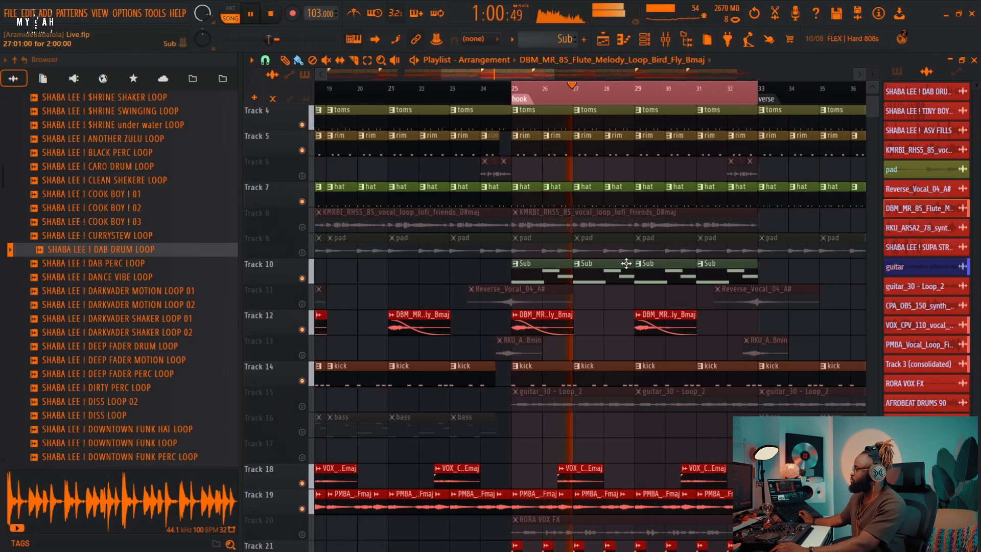
pyautogui.moveTo(543, 76); pyautogui.dragTo(562, 86)
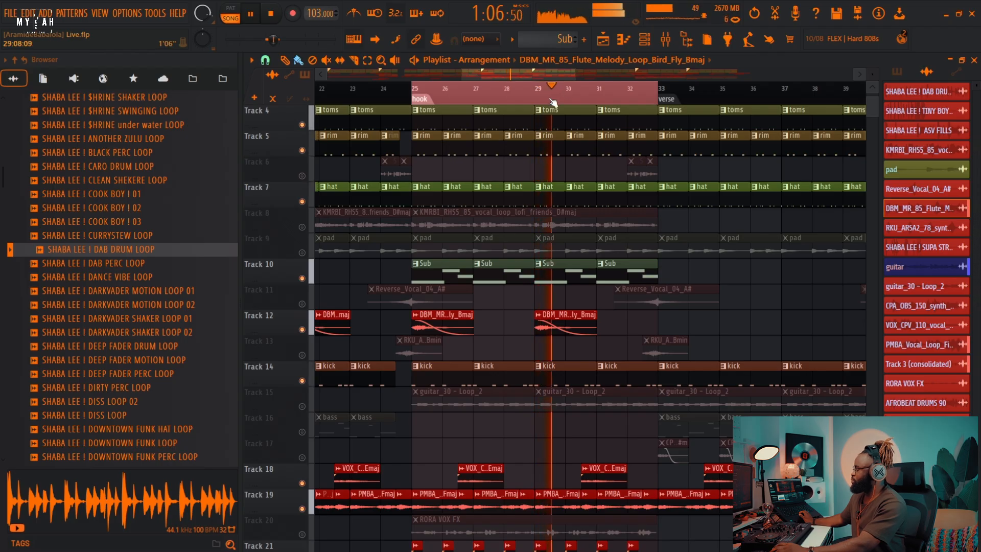
pyautogui.scroll(-2, 596, 401)
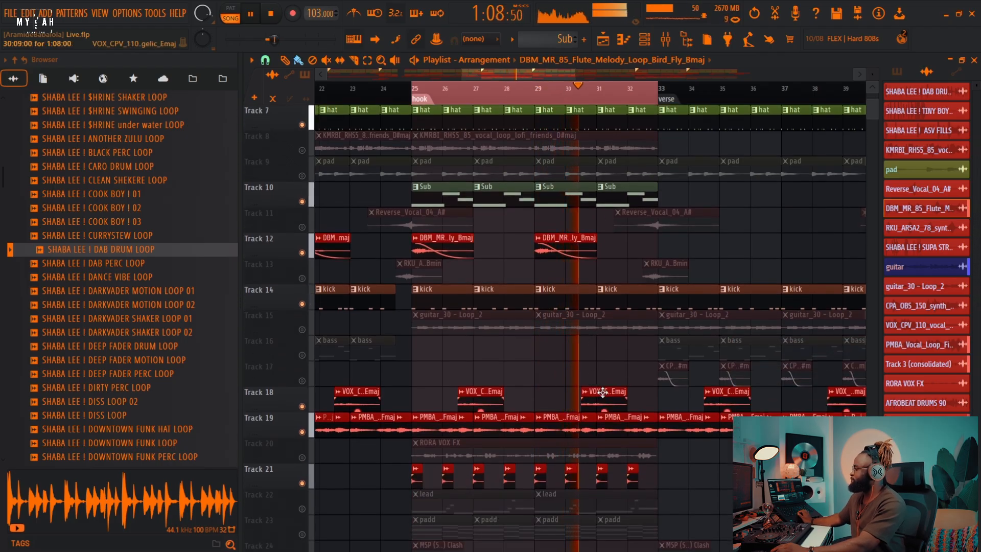
pyautogui.scroll(-3, 603, 392)
pyautogui.press('space')
# Inspect the RORA VOX FX clip settings, then enable Track 20 and play the hook with it.
pyautogui.doubleClick(533, 406)
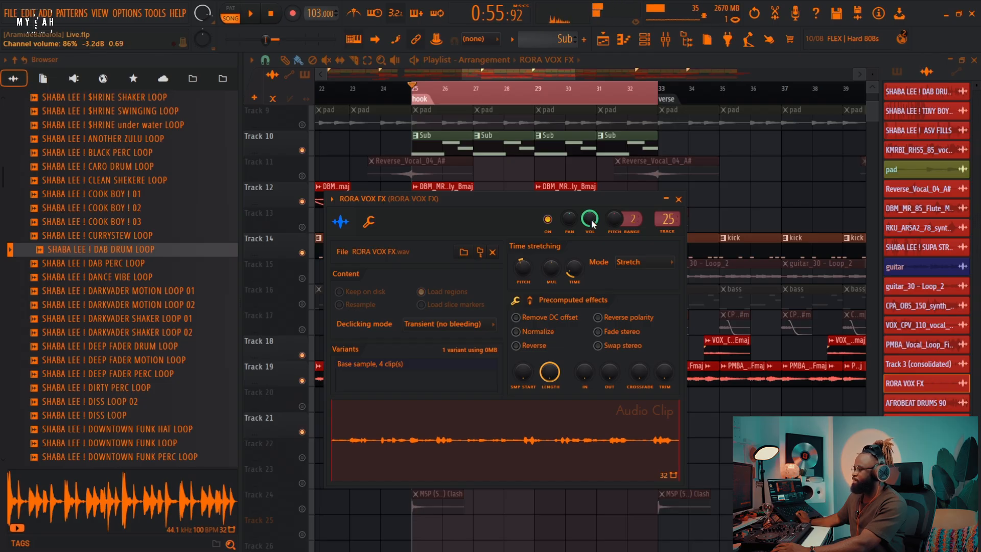
pyautogui.click(679, 200)
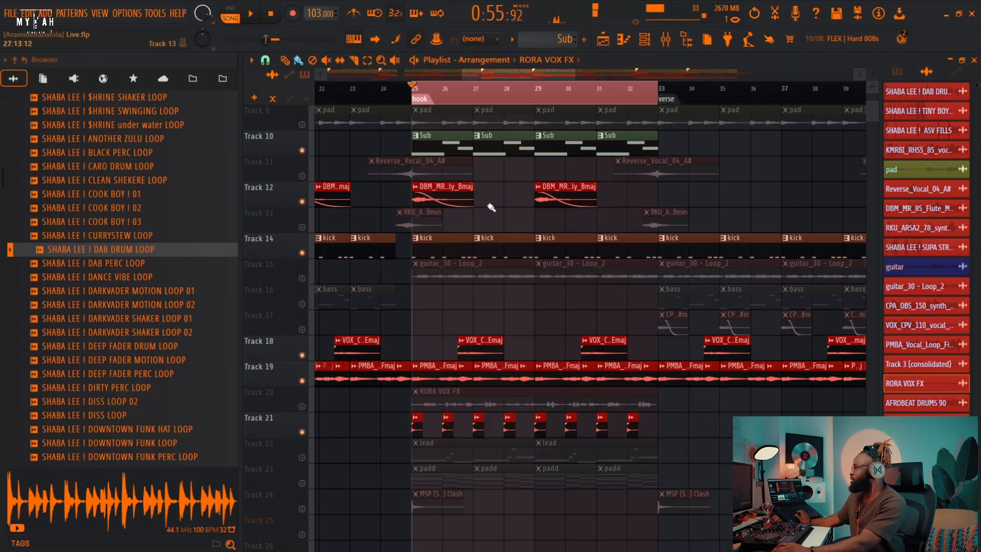
pyautogui.click(303, 408)
pyautogui.press('space')
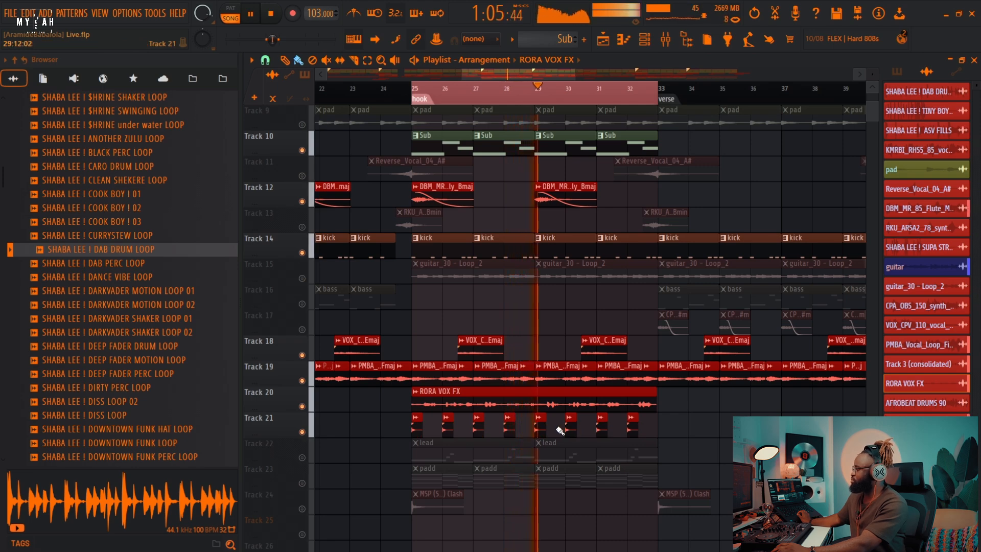
pyautogui.scroll(-4, 547, 317)
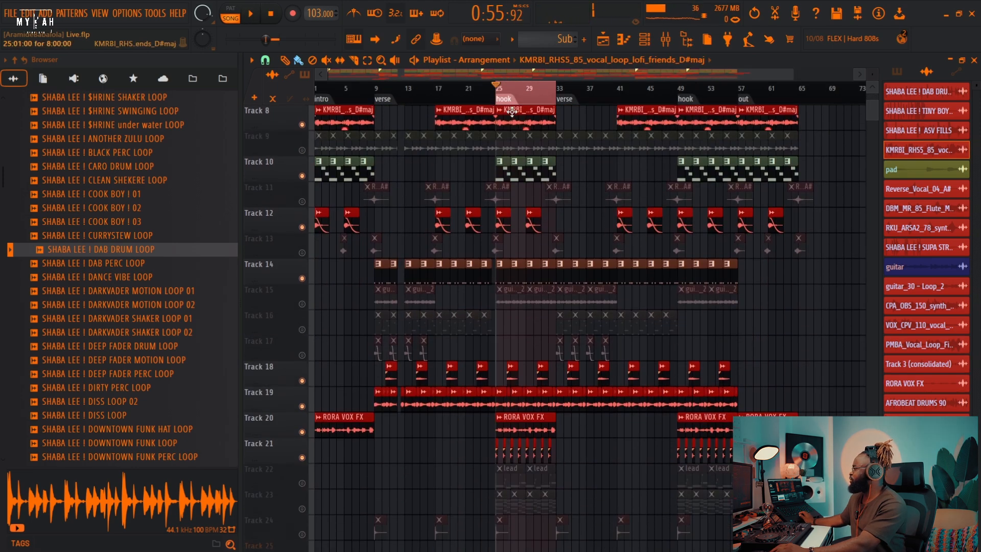
# Solo the guitar_30 - Loop_2 clips on Track 15 and play the hook.
pyautogui.scroll(7, 513, 111)
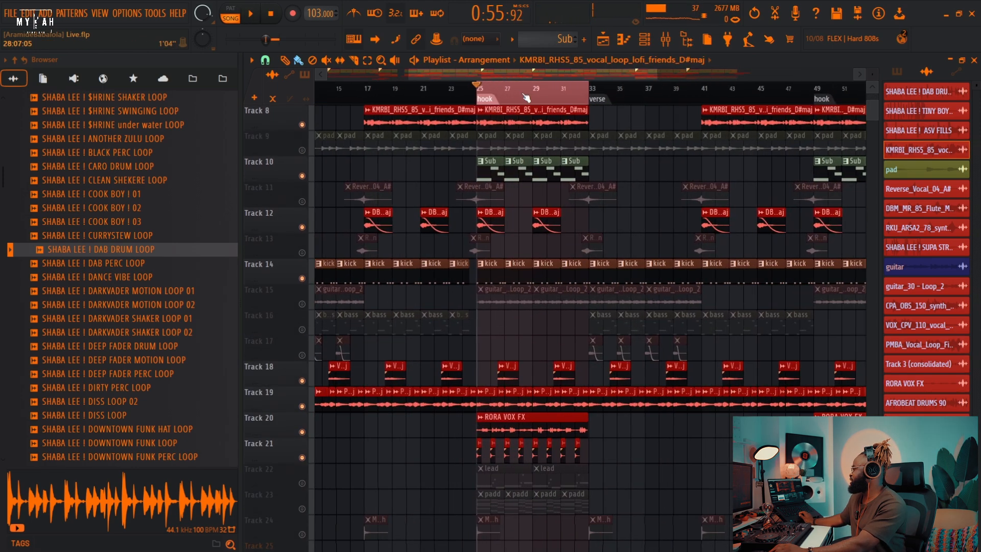
pyautogui.rightClick(302, 305)
pyautogui.press('space')
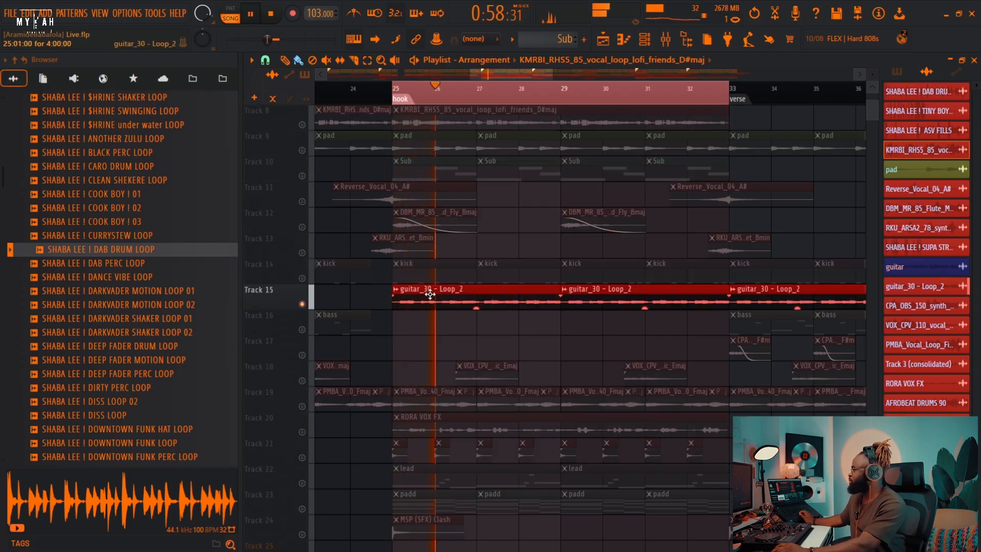
pyautogui.scroll(7, 548, 267)
pyautogui.press('space')
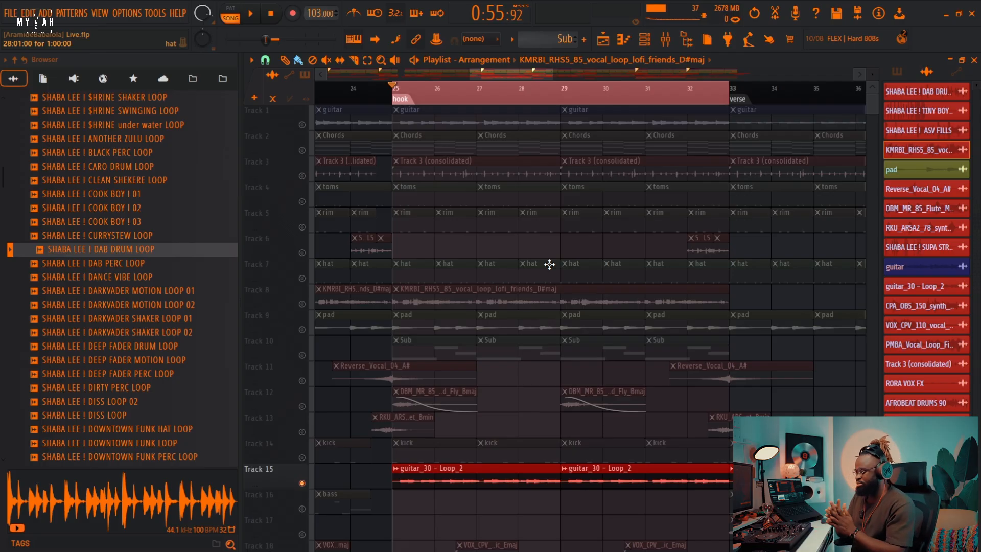
# Solo the guitar clips on Track 1 and open the hook's guitar clip in Edison for sample editing.
pyautogui.click(392, 108)
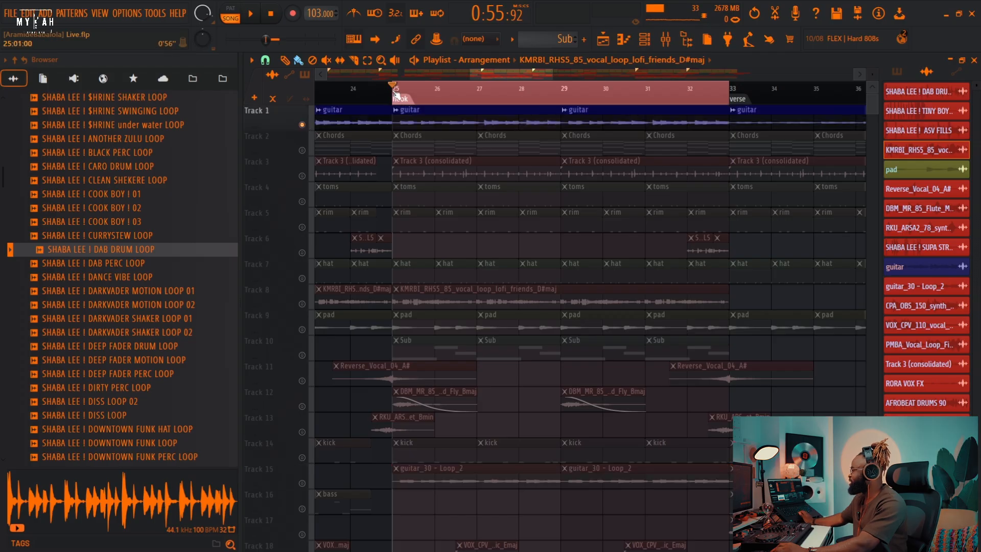
pyautogui.click(401, 111)
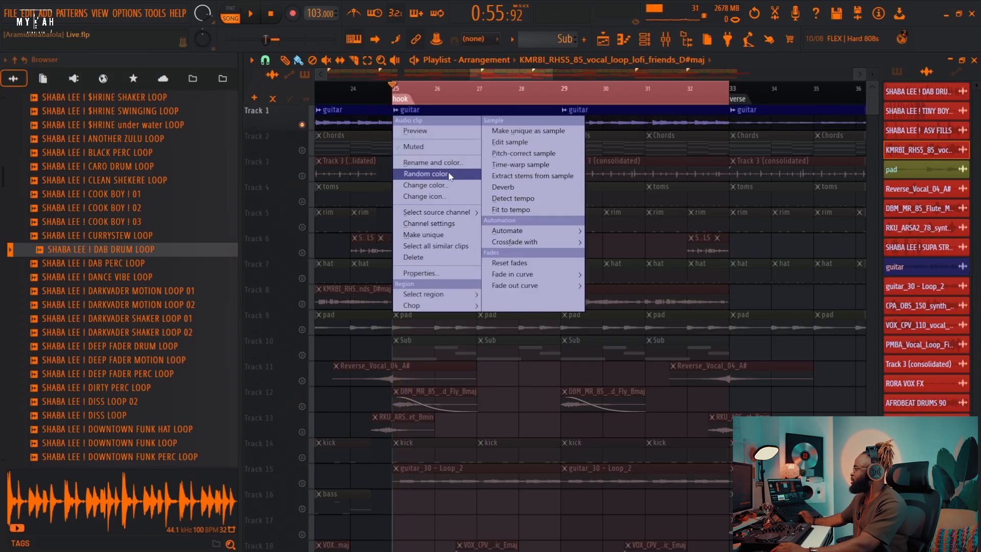
pyautogui.click(514, 142)
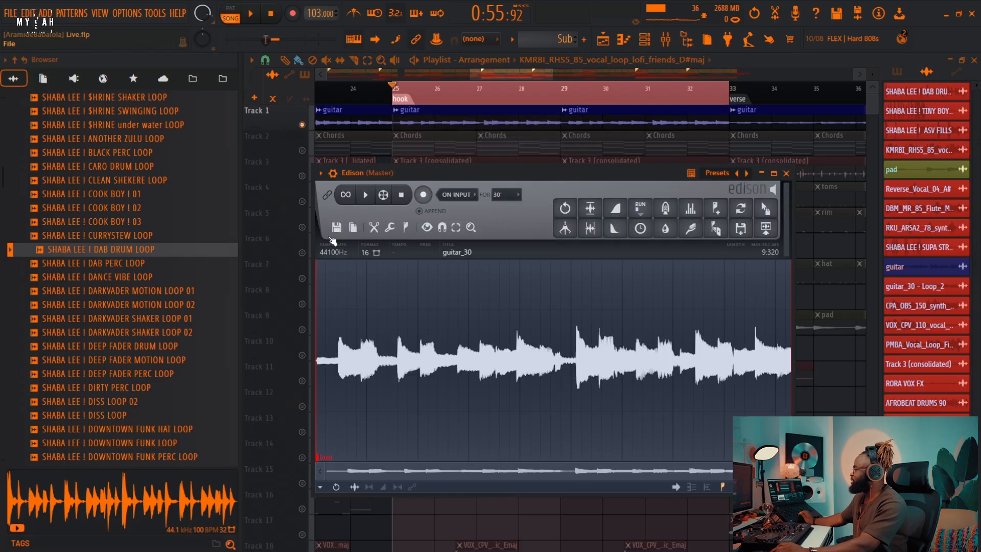
# Resample the guitar_30 sample to 1000 Hz in Edison, audition the result, and close the editor.
pyautogui.moveTo(566, 207); pyautogui.dragTo(593, 170)
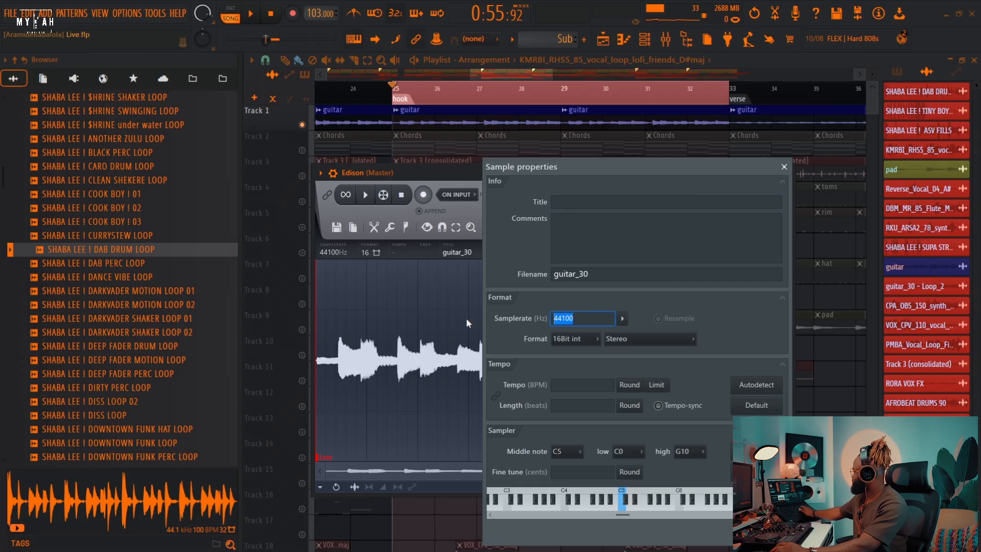
pyautogui.write('1000')
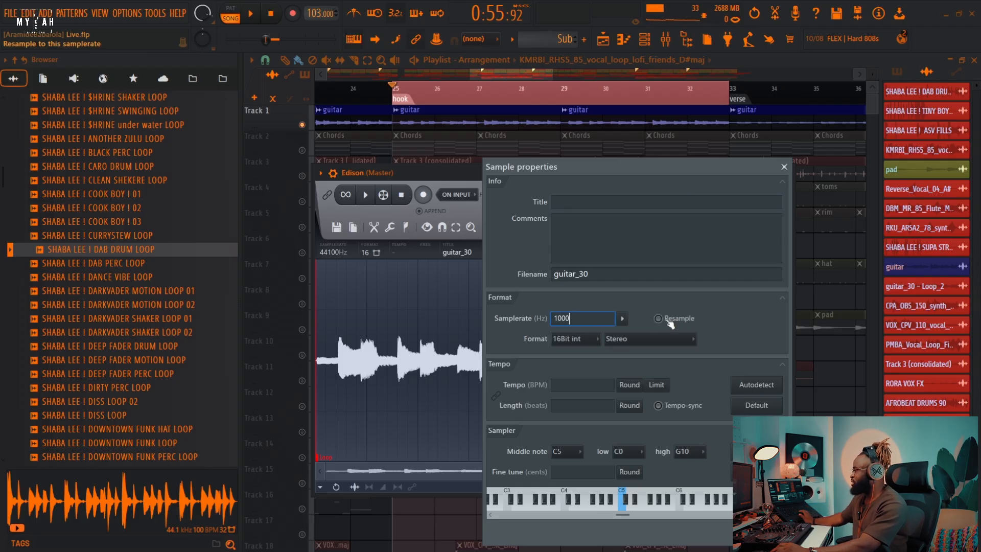
pyautogui.press('Return')
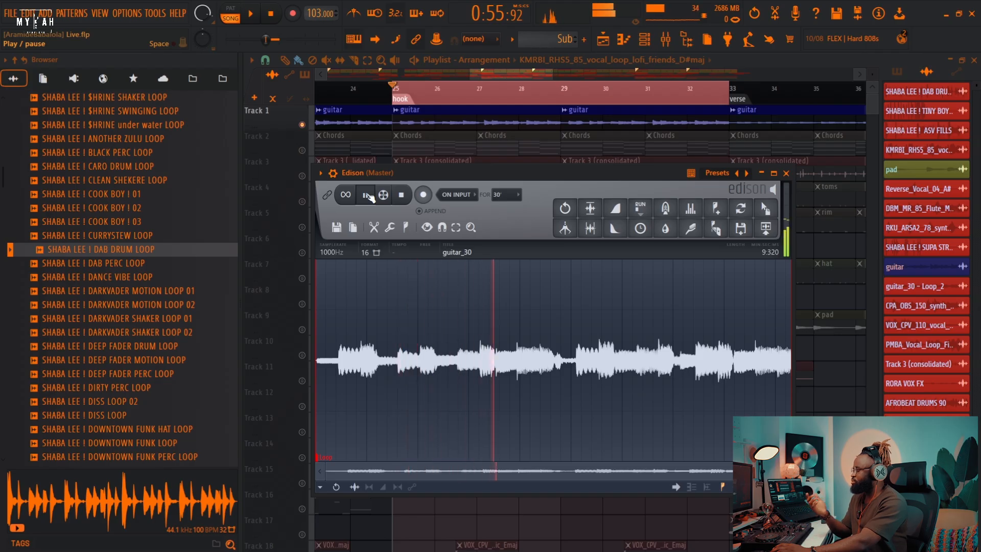
pyautogui.click(368, 195)
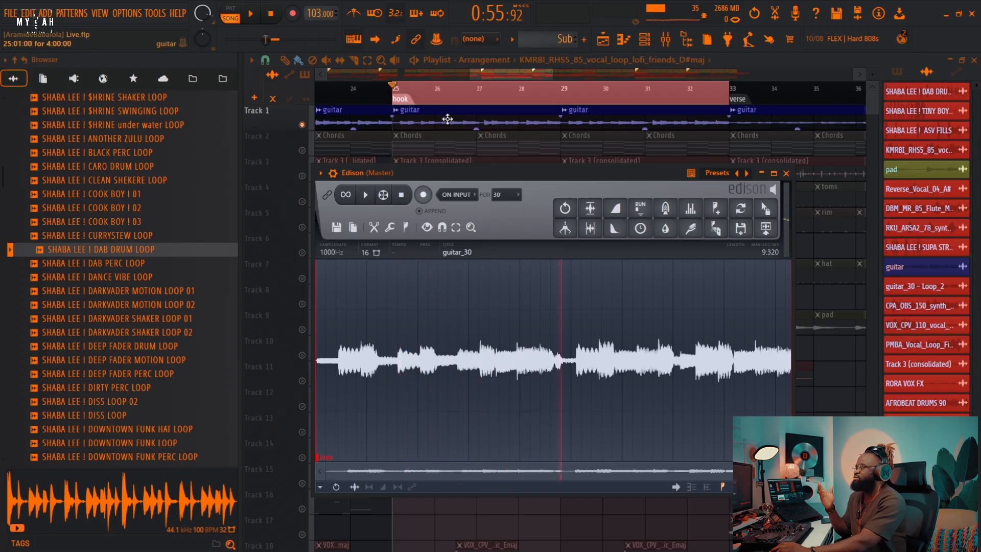
pyautogui.click(507, 69)
# Solo the guitar_30 - Loop_2 clips on Track 15 and play them in the hook and from the first verse.
pyautogui.scroll(-2, 566, 456)
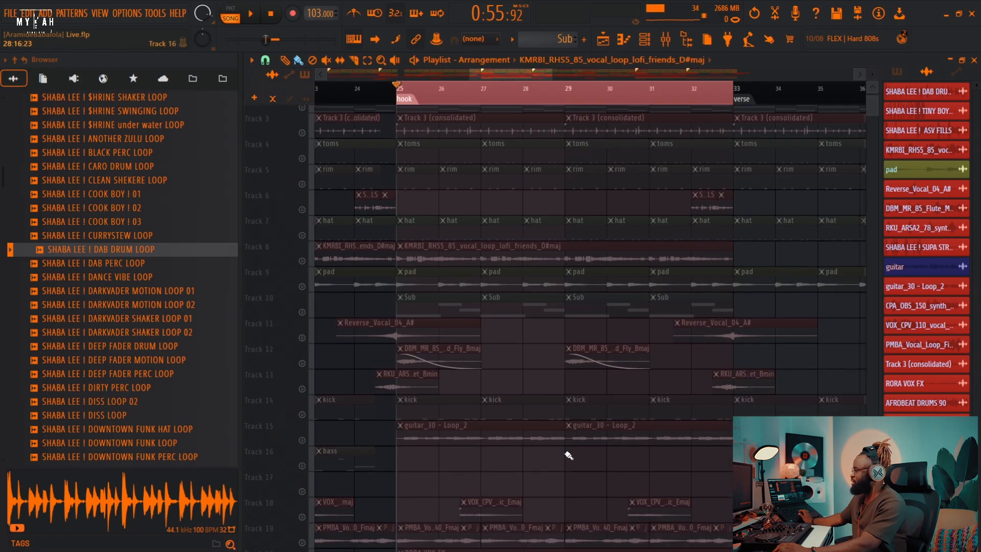
pyautogui.click(302, 432)
pyautogui.press('space')
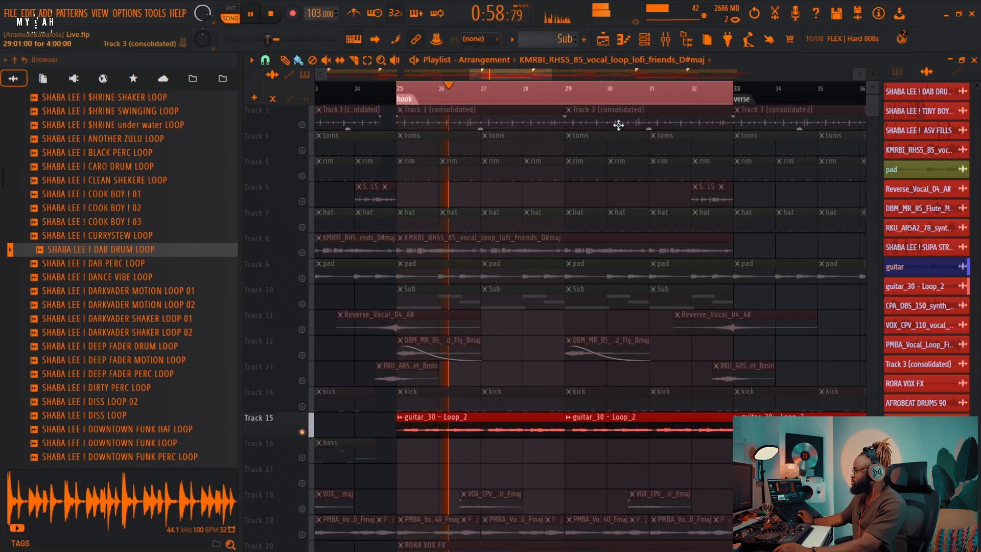
pyautogui.scroll(-2, 633, 100)
pyautogui.scroll(-4, 633, 100)
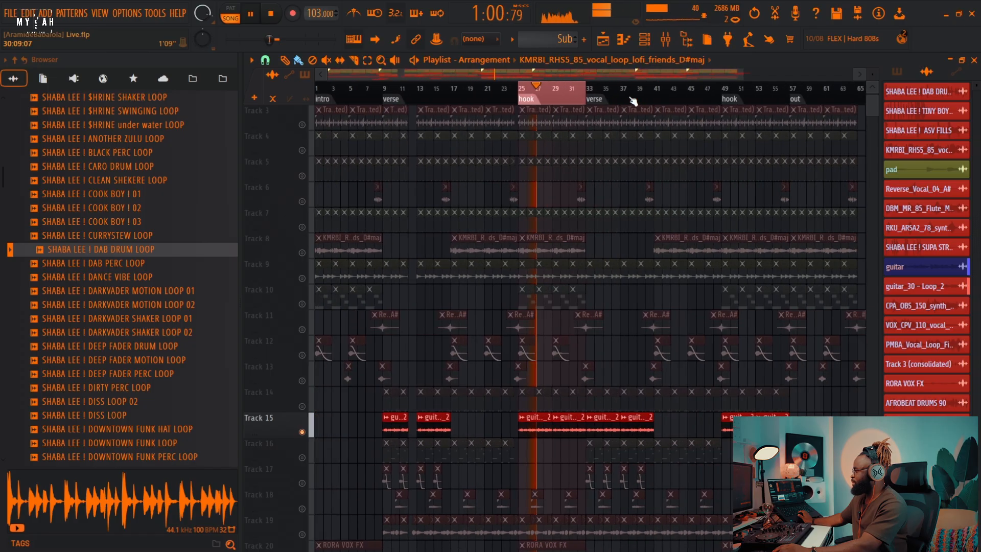
pyautogui.click(384, 90)
pyautogui.scroll(2, 410, 193)
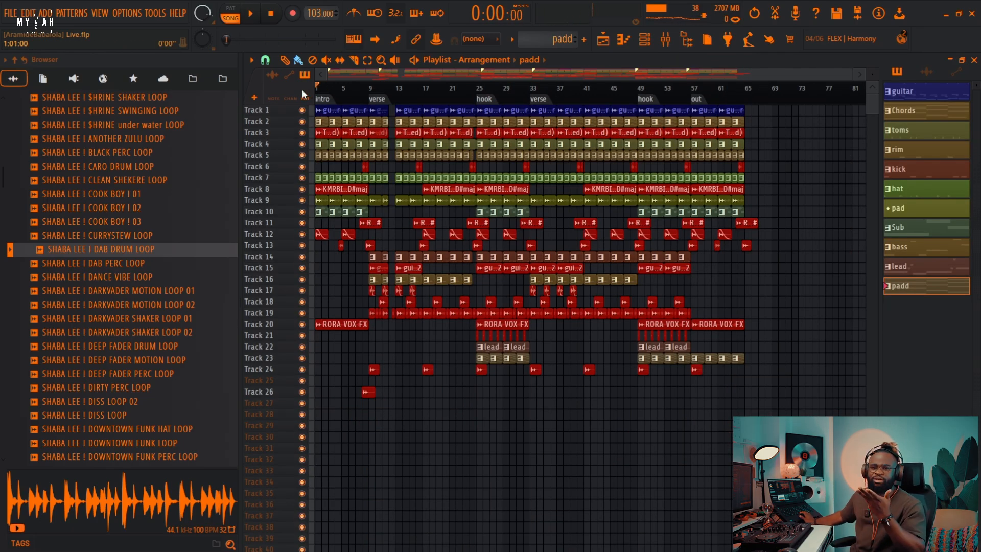
# Play the full arrangement from the intro through the first verse into the hook, following all tracks with enlarged track heights.
pyautogui.press('space')
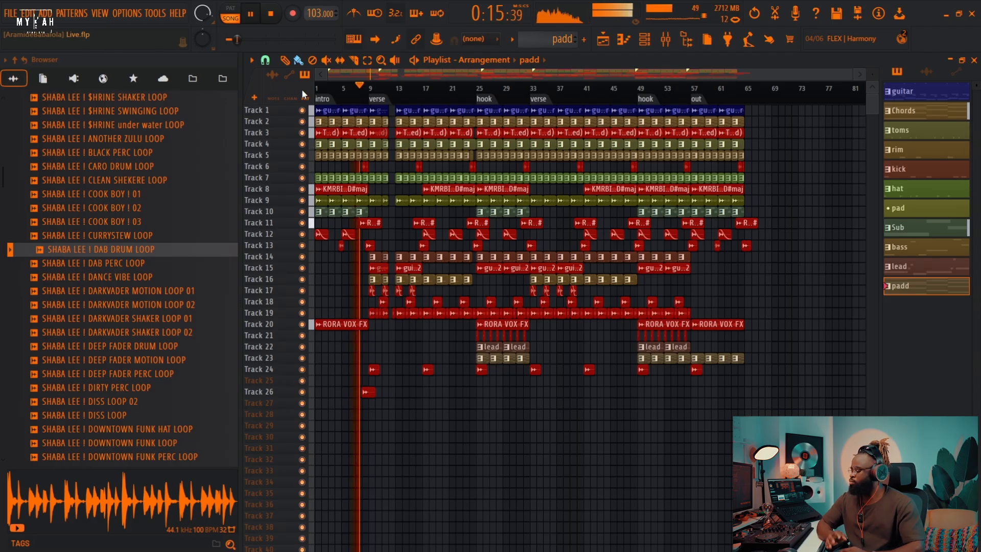
pyautogui.scroll(3, 367, 91)
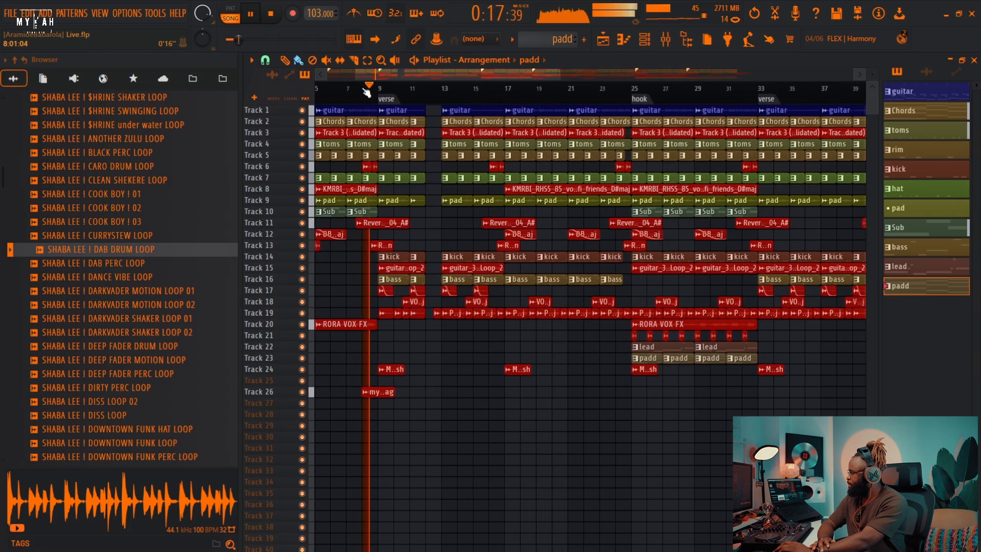
pyautogui.scroll(2, 367, 91)
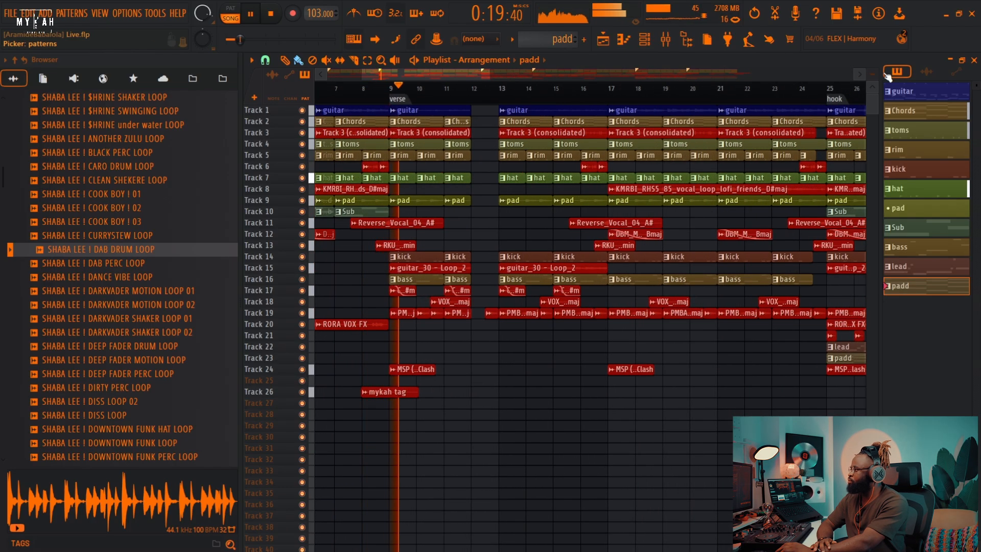
pyautogui.moveTo(872, 75); pyautogui.dragTo(872, 59)
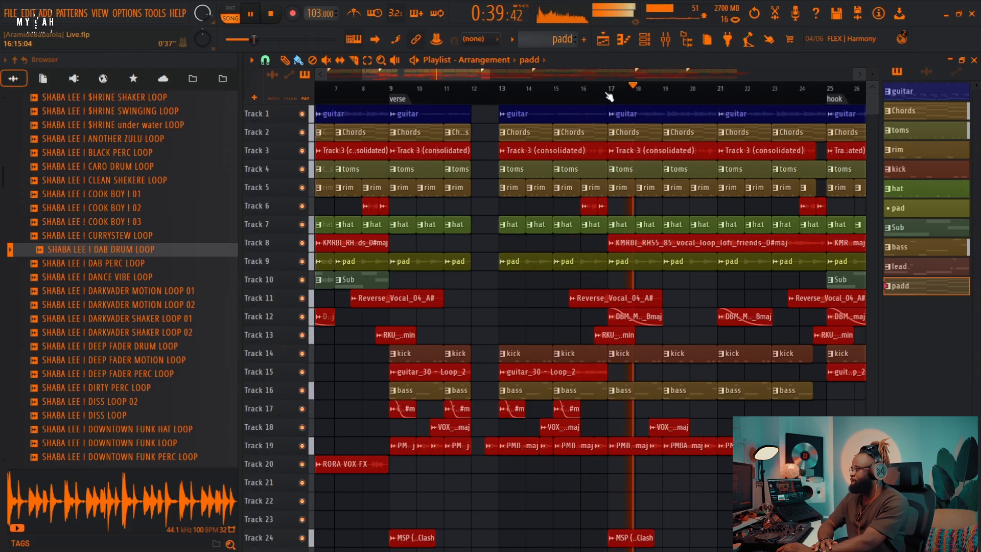
pyautogui.scroll(-1, 609, 97)
pyautogui.scroll(-1, 609, 97)
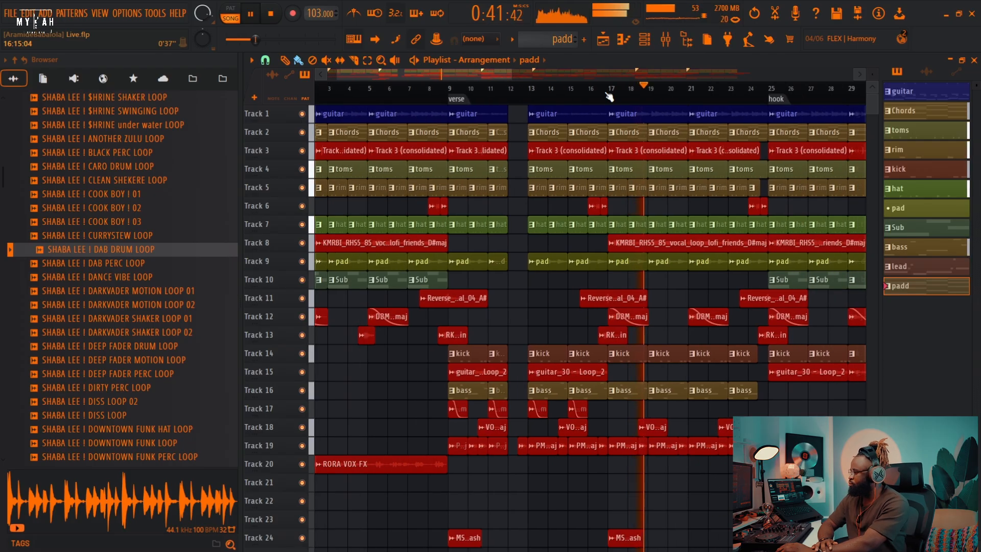
pyautogui.scroll(-1, 609, 96)
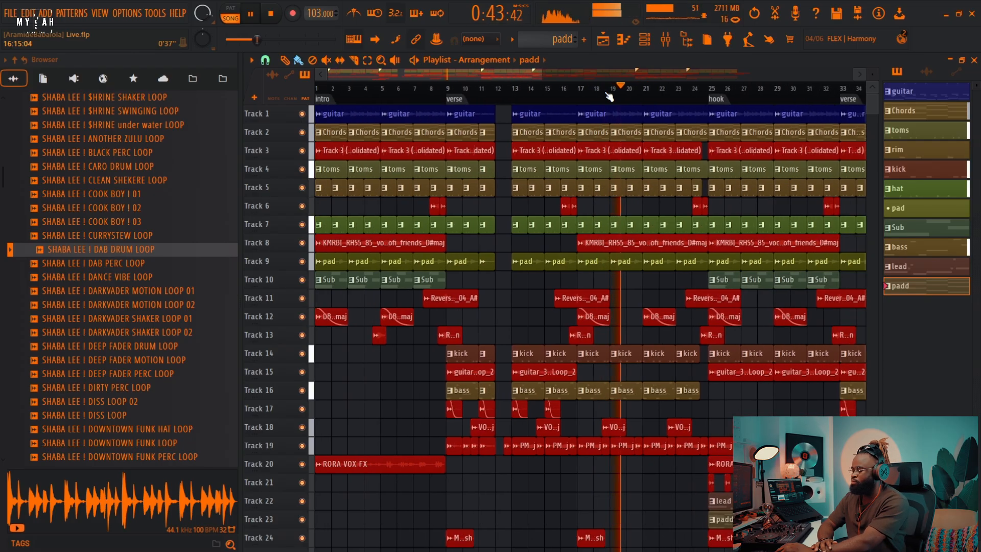
pyautogui.scroll(-1, 609, 96)
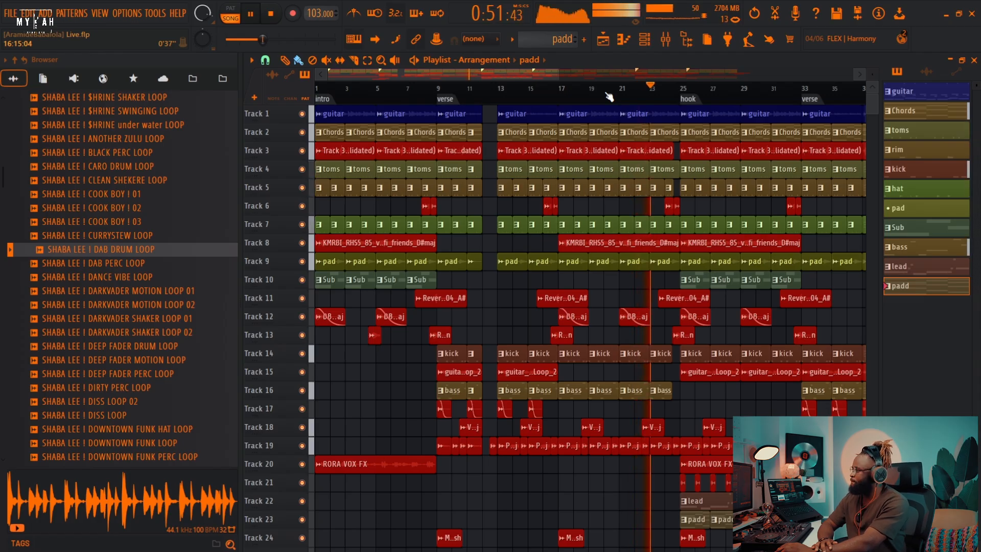
pyautogui.scroll(-1, 609, 97)
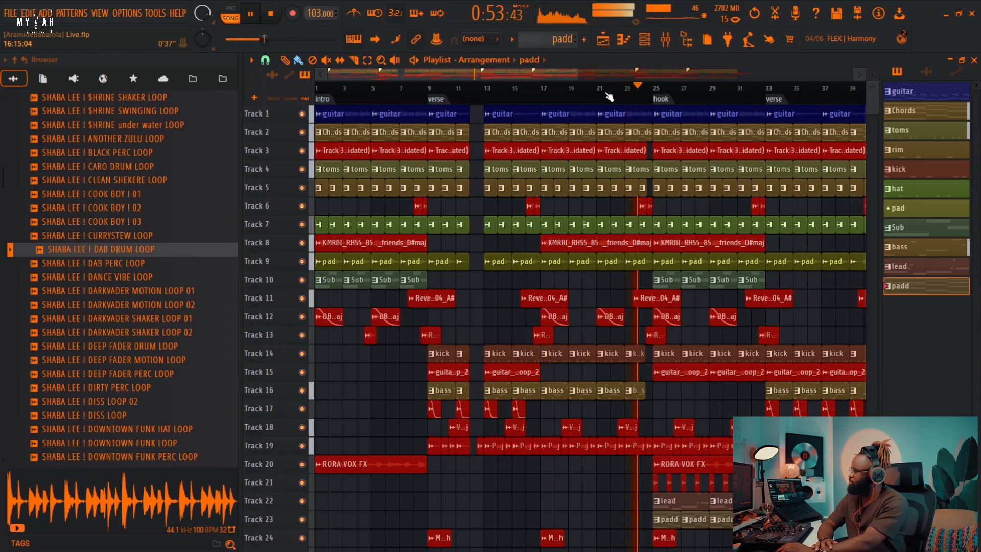
pyautogui.scroll(6, 610, 97)
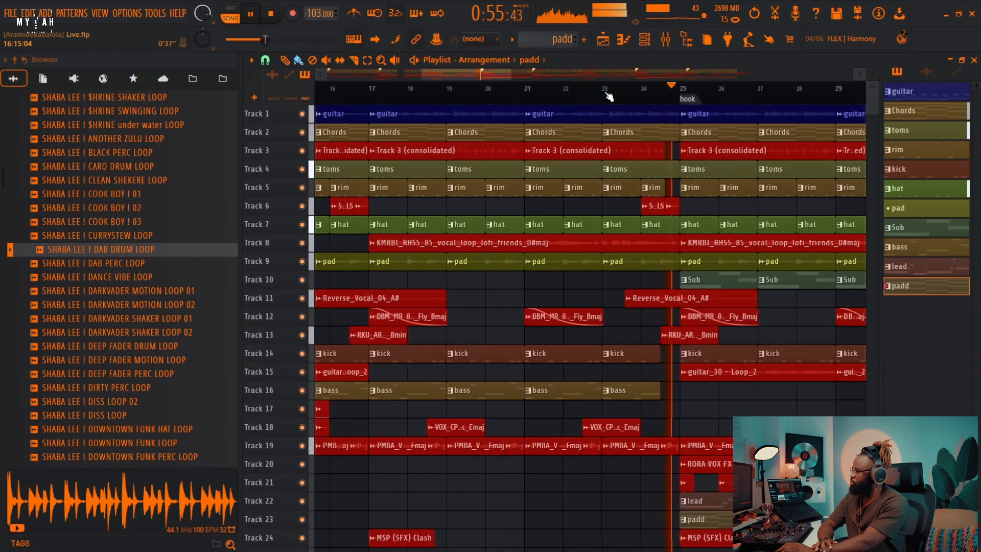
pyautogui.scroll(-6, 609, 97)
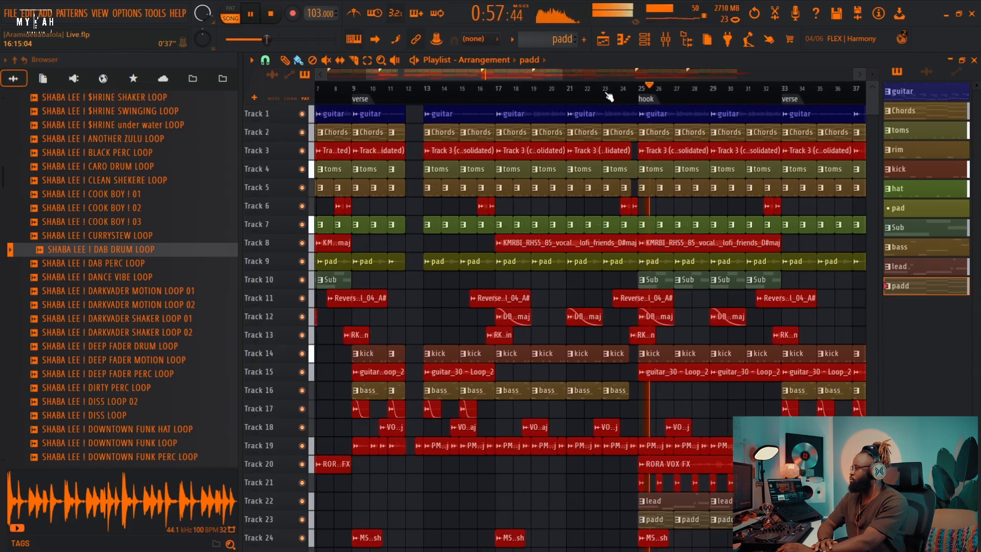
pyautogui.scroll(-2, 610, 97)
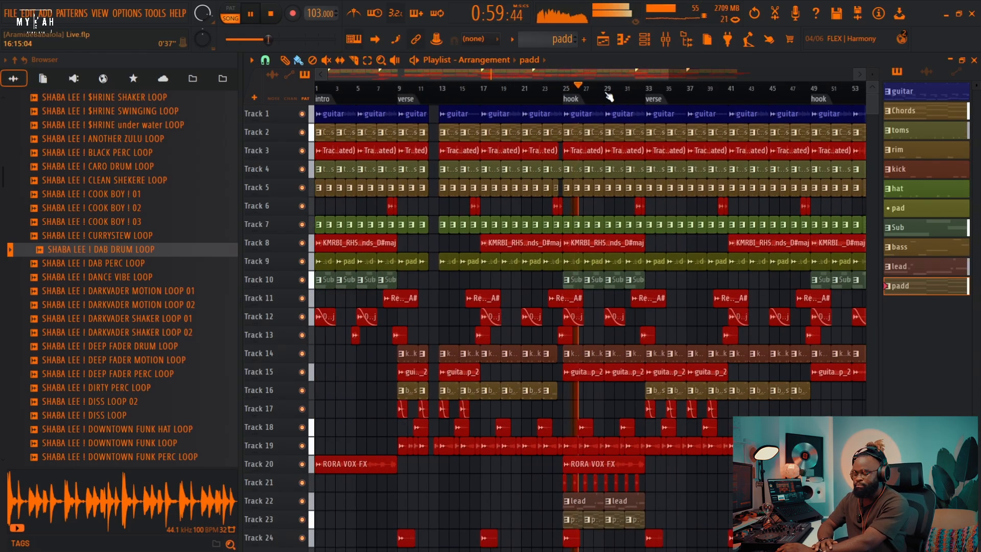